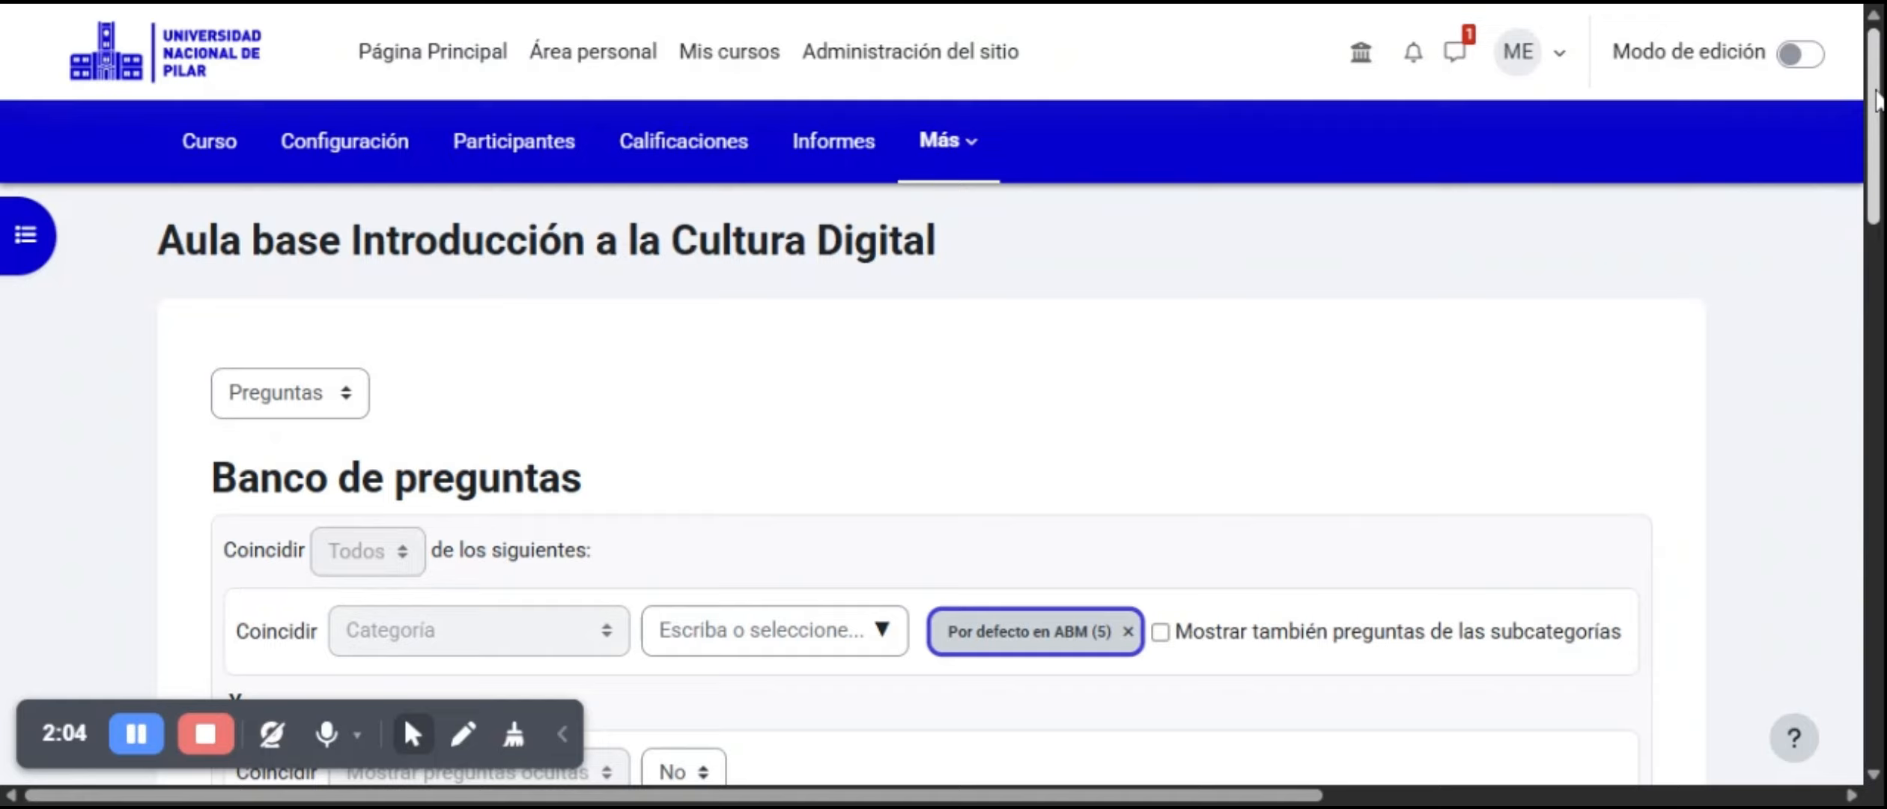
Switch the question bank's category filter to Unidad 1.
{"action": "scroll", "coordinate": [1876, 97], "scroll_direction": "down", "scroll_amount": 3}
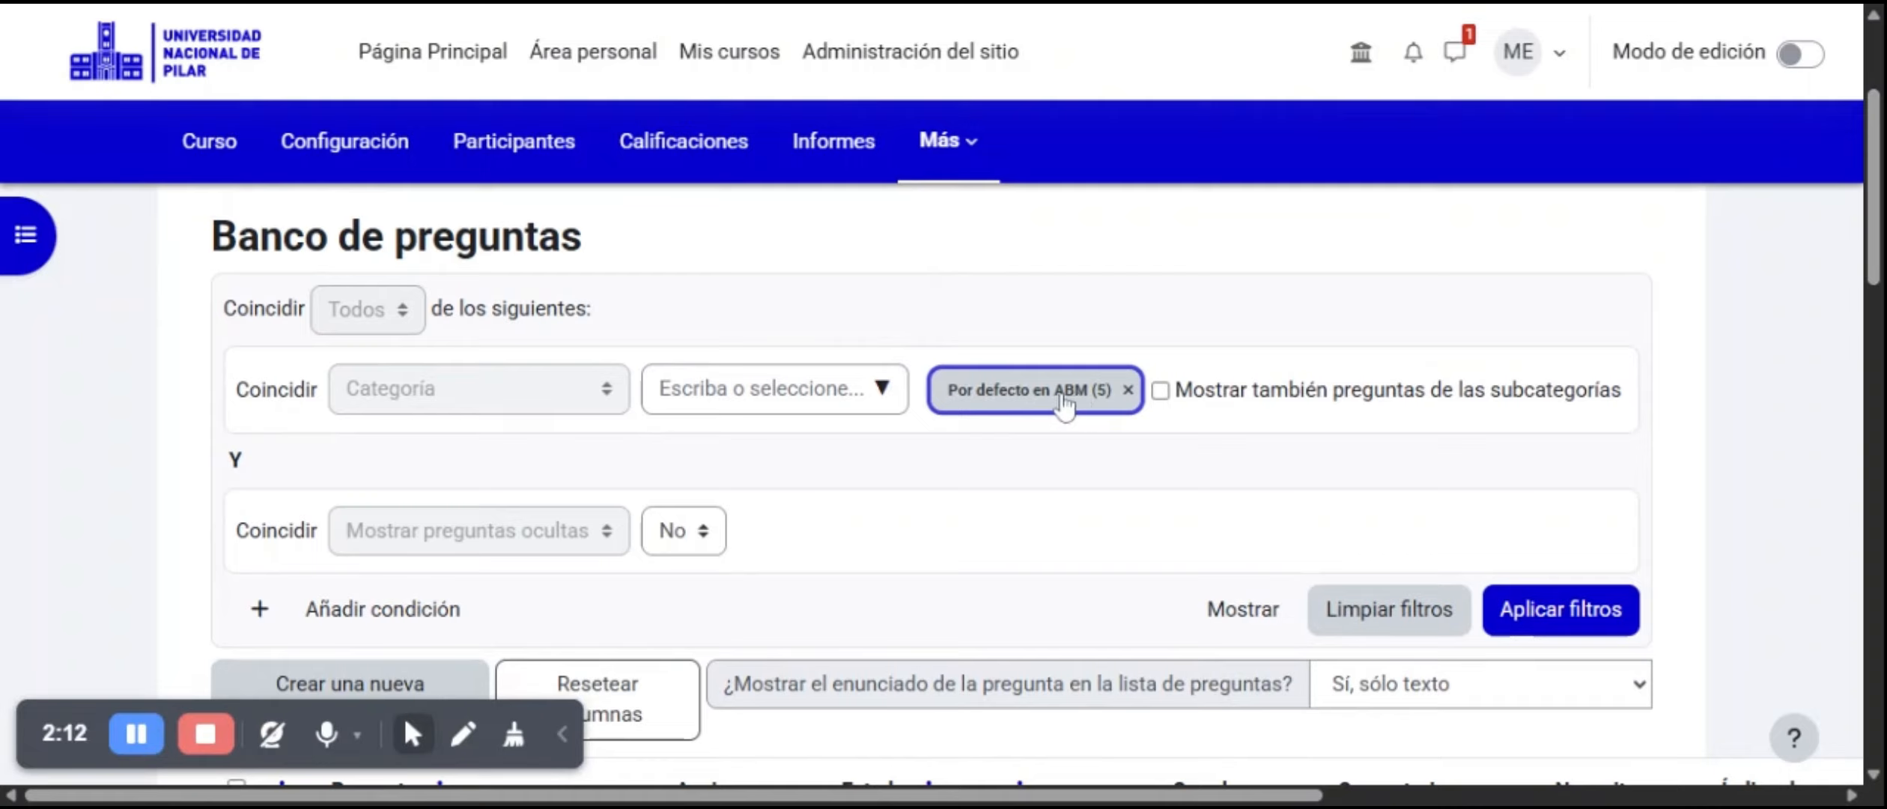
{"action": "left_click", "coordinate": [883, 391]}
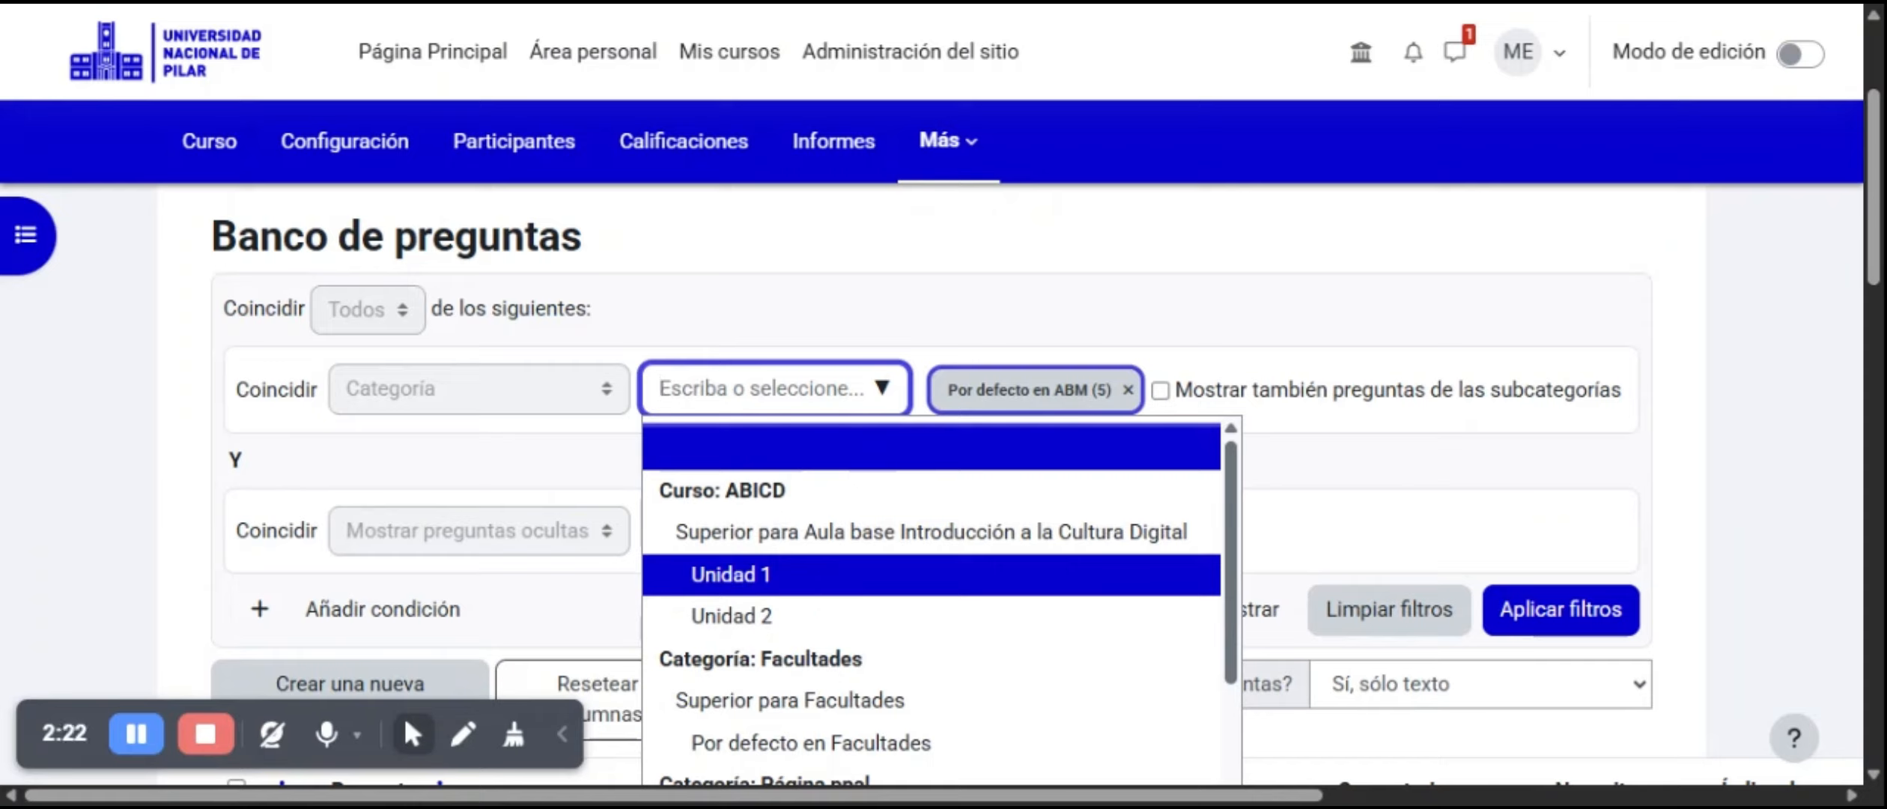
{"action": "left_click", "coordinate": [835, 577]}
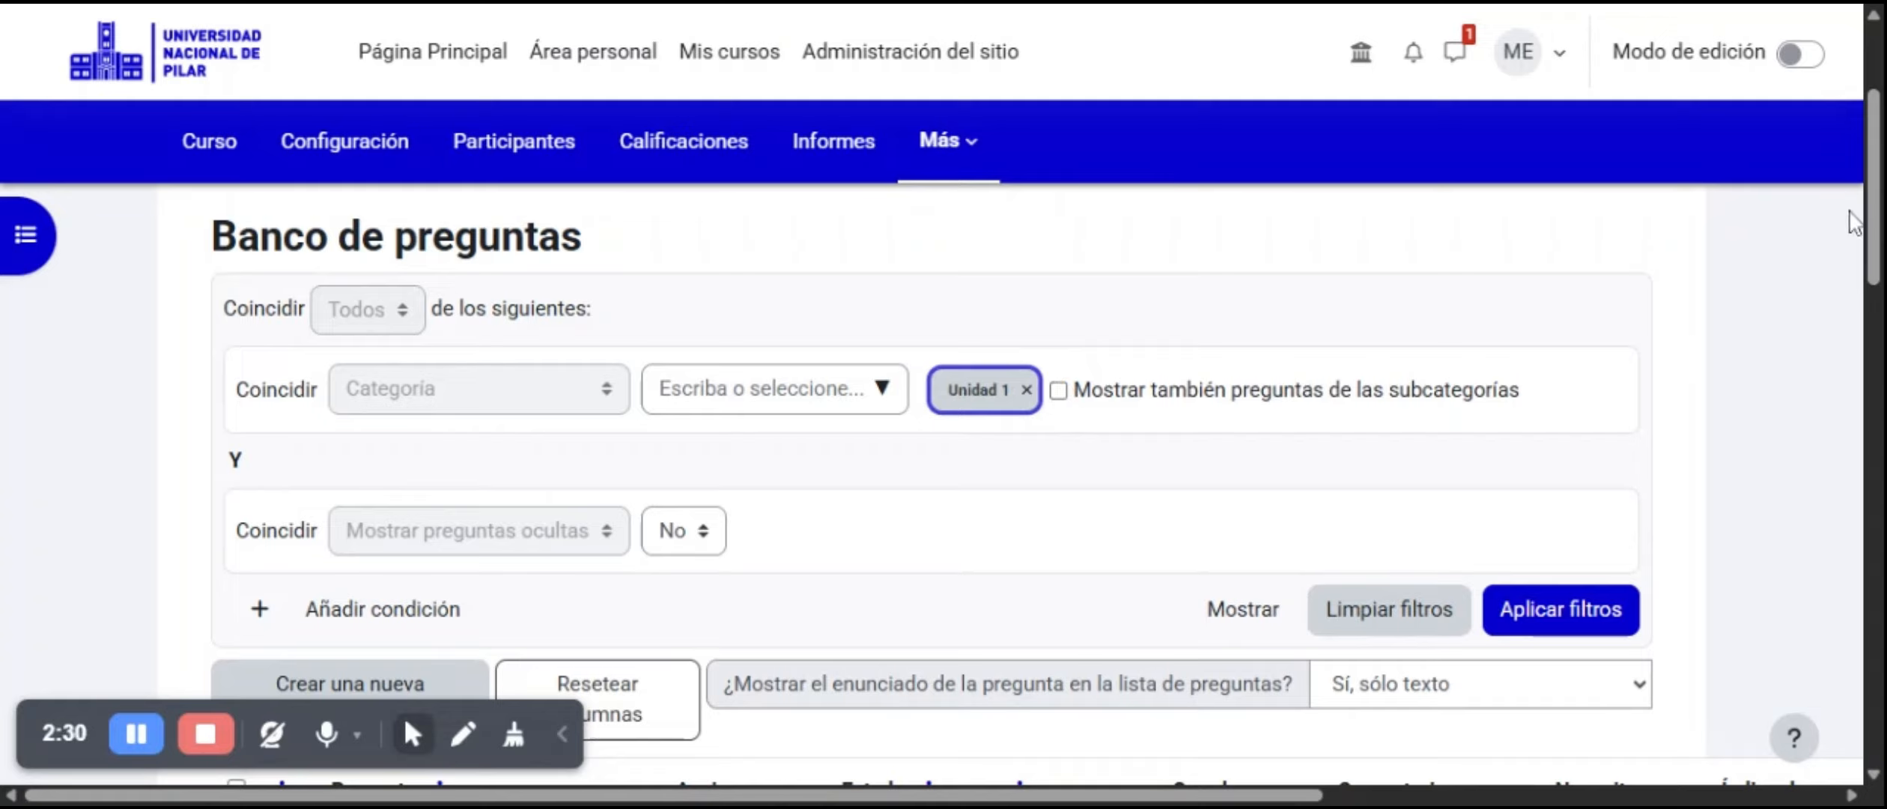
Start creating a new question in the bank and look through the available question types.
{"action": "left_click_drag", "start_coordinate": [1870, 202], "coordinate": [1878, 233]}
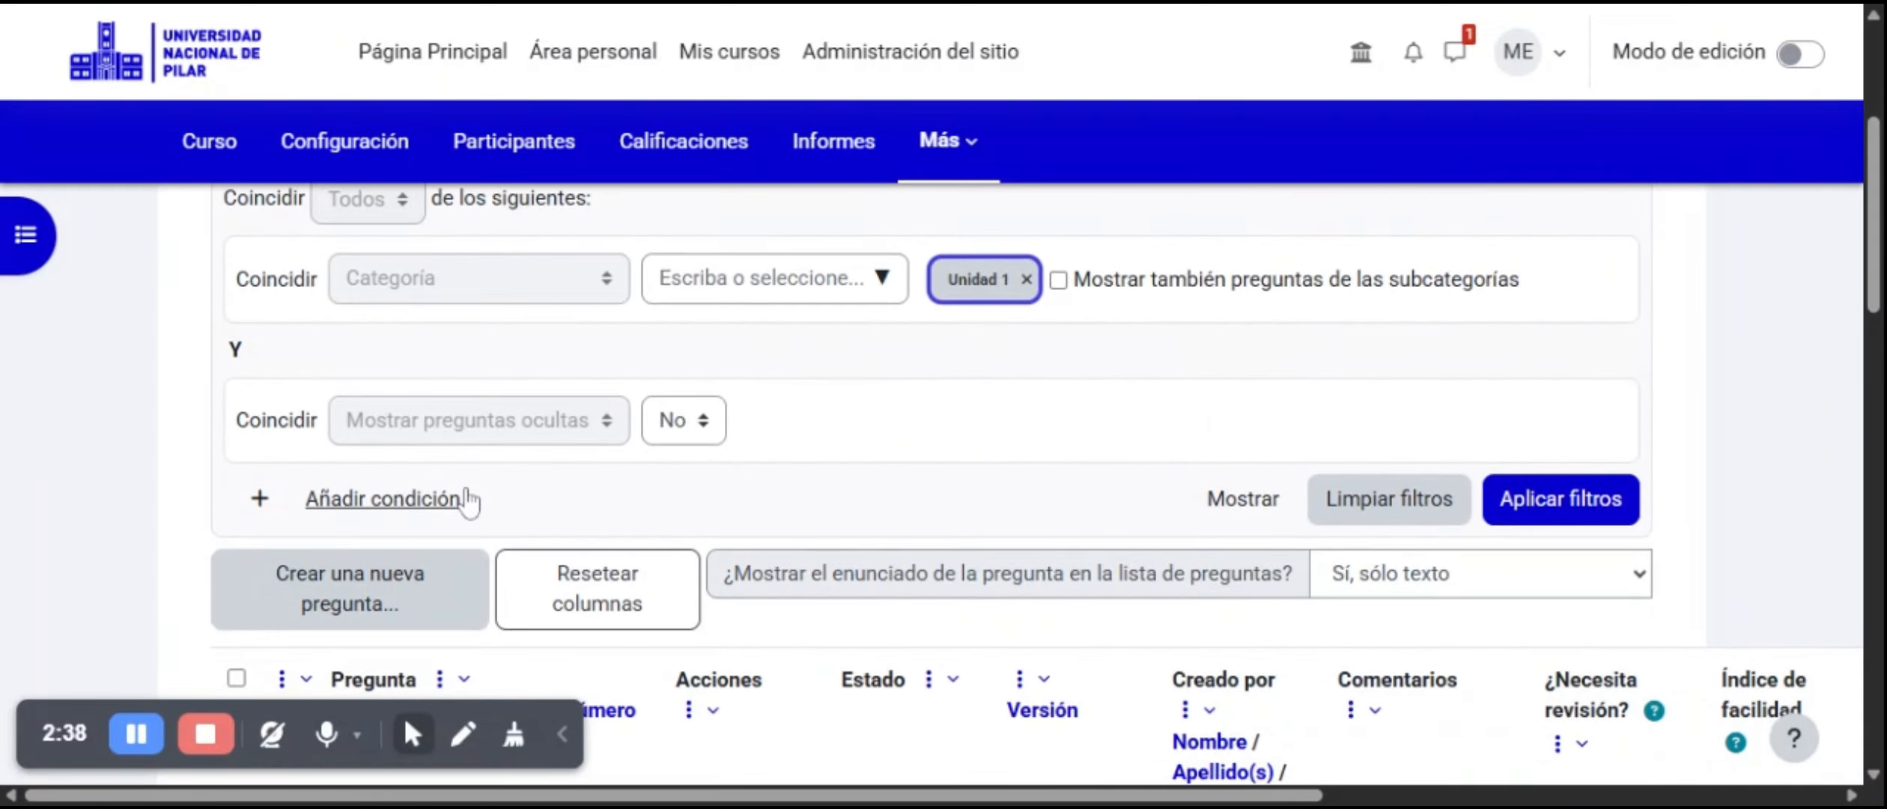
{"action": "left_click", "coordinate": [359, 602]}
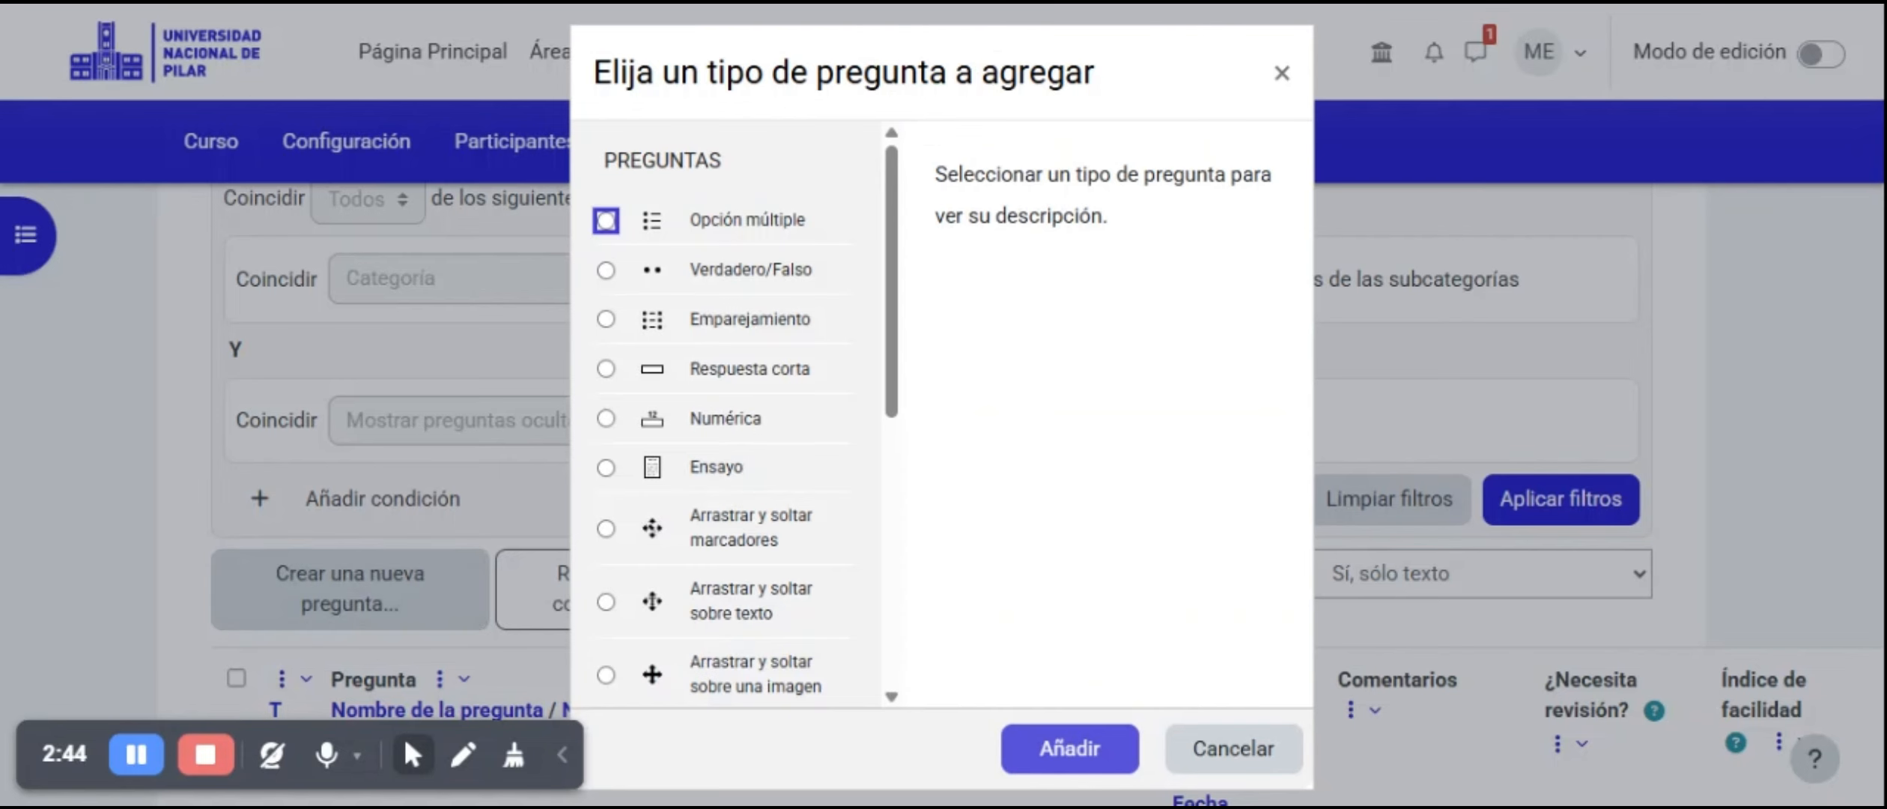
{"action": "mouse_move", "coordinate": [895, 210]}
{"action": "left_mouse_down"}
{"action": "mouse_move", "coordinate": [880, 379]}
{"action": "mouse_move", "coordinate": [885, 219]}
{"action": "left_mouse_up"}
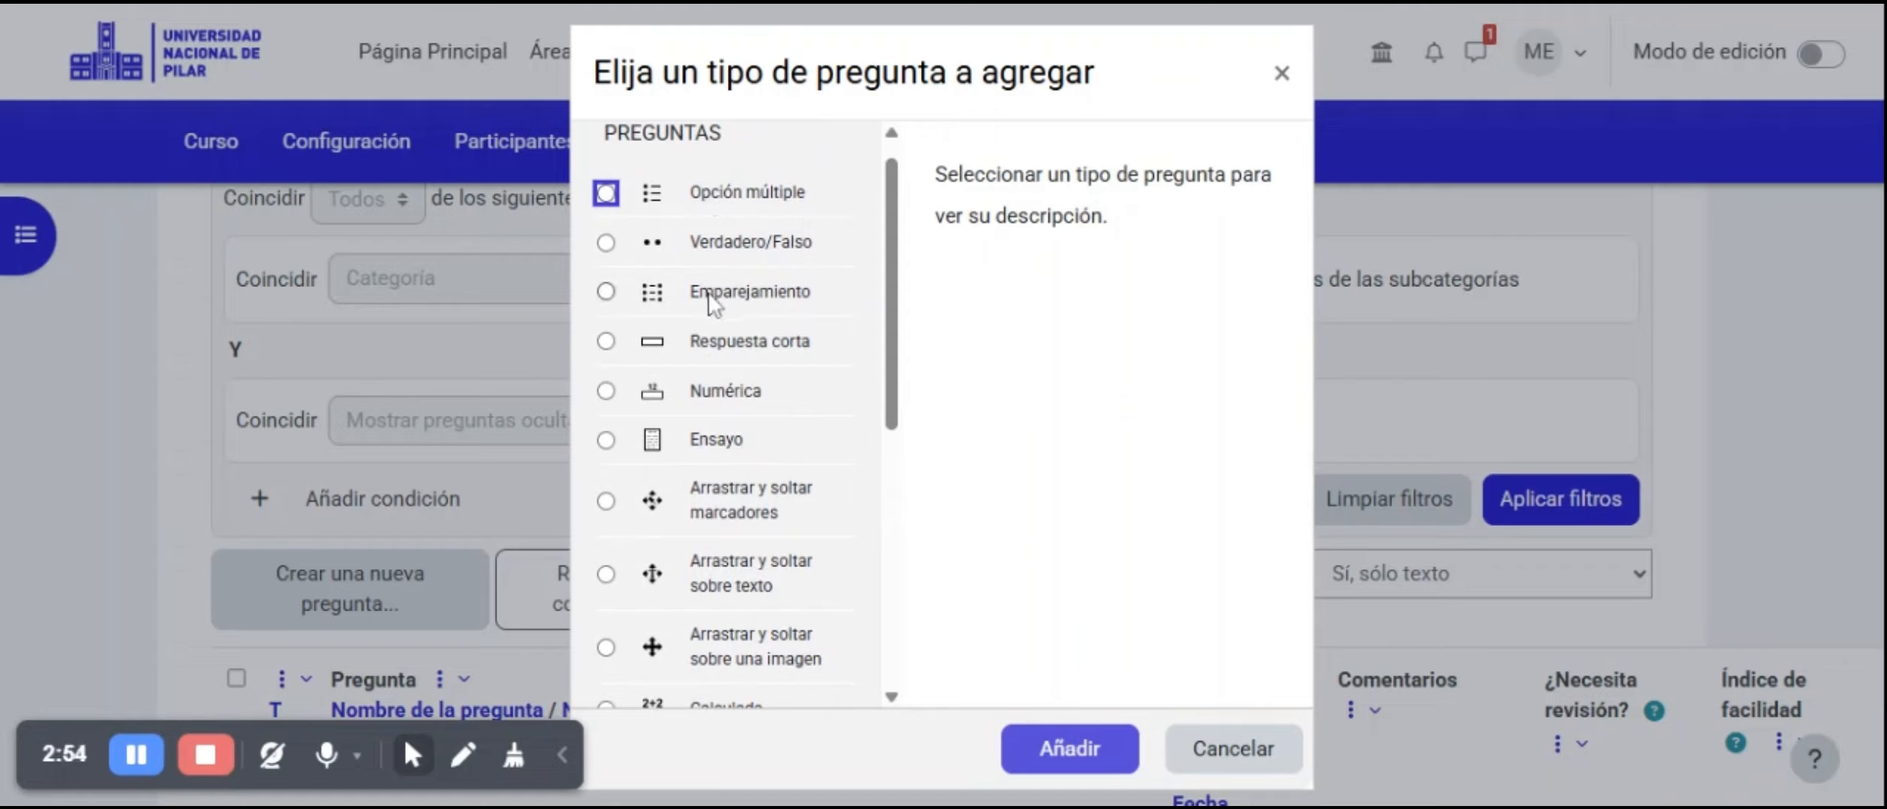
{"action": "left_click", "coordinate": [136, 754]}
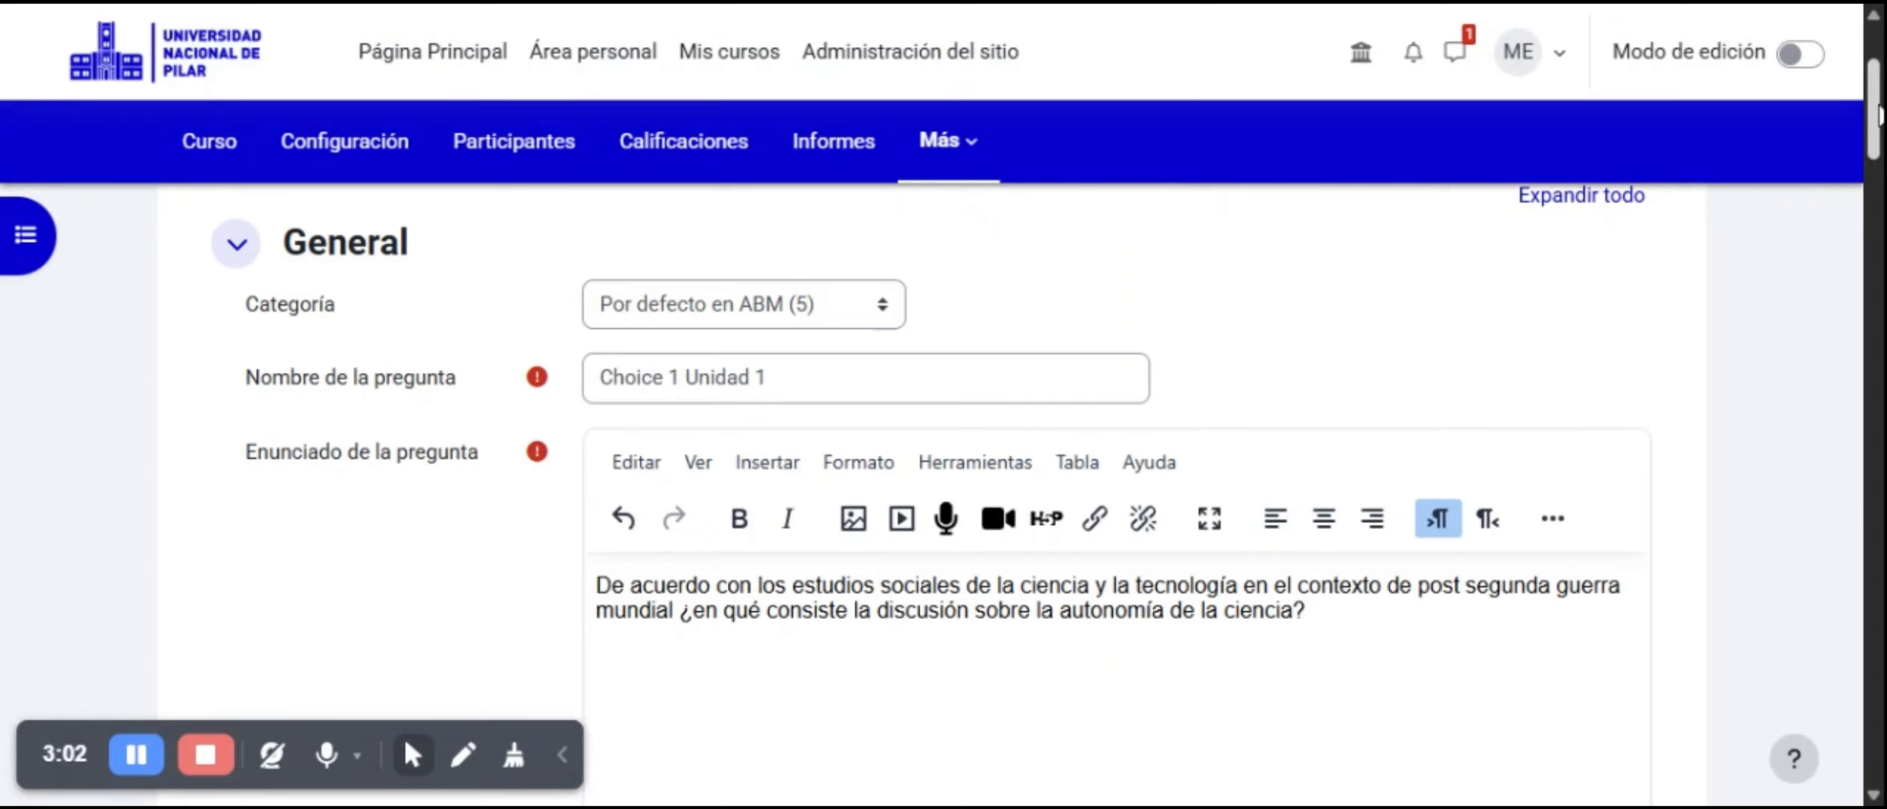
Assign the multiple-choice question "Choice 1 Unidad 1" to the category Unidad 1.
{"action": "scroll", "coordinate": [1878, 114], "scroll_direction": "up", "scroll_amount": 3}
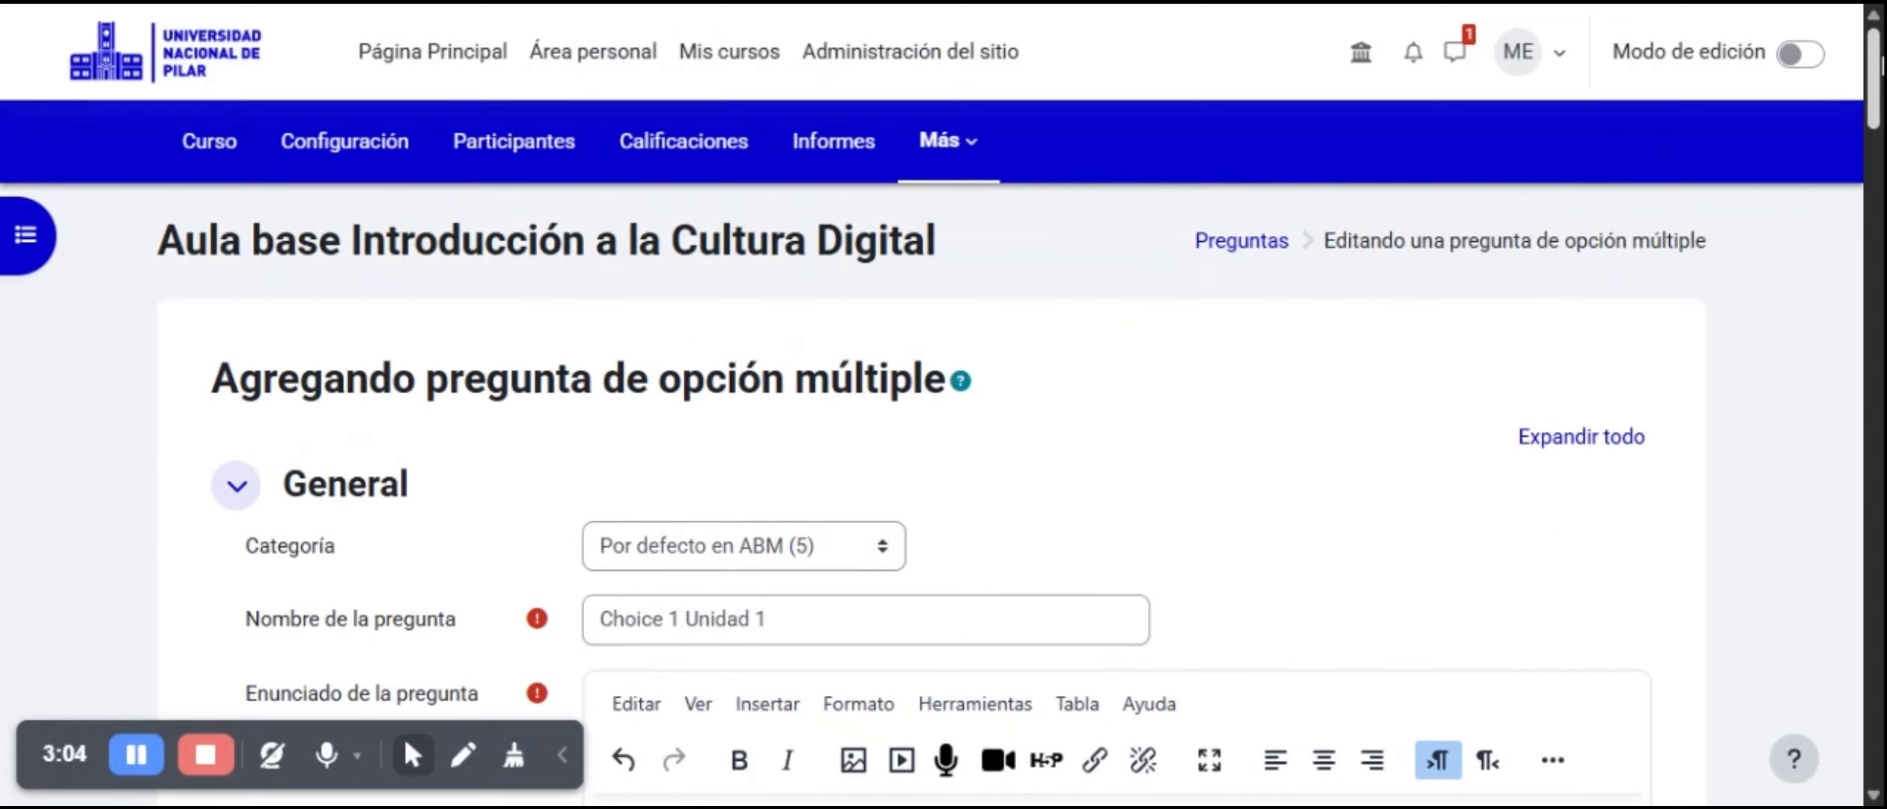
{"action": "scroll", "coordinate": [966, 259], "scroll_direction": "down", "scroll_amount": 3}
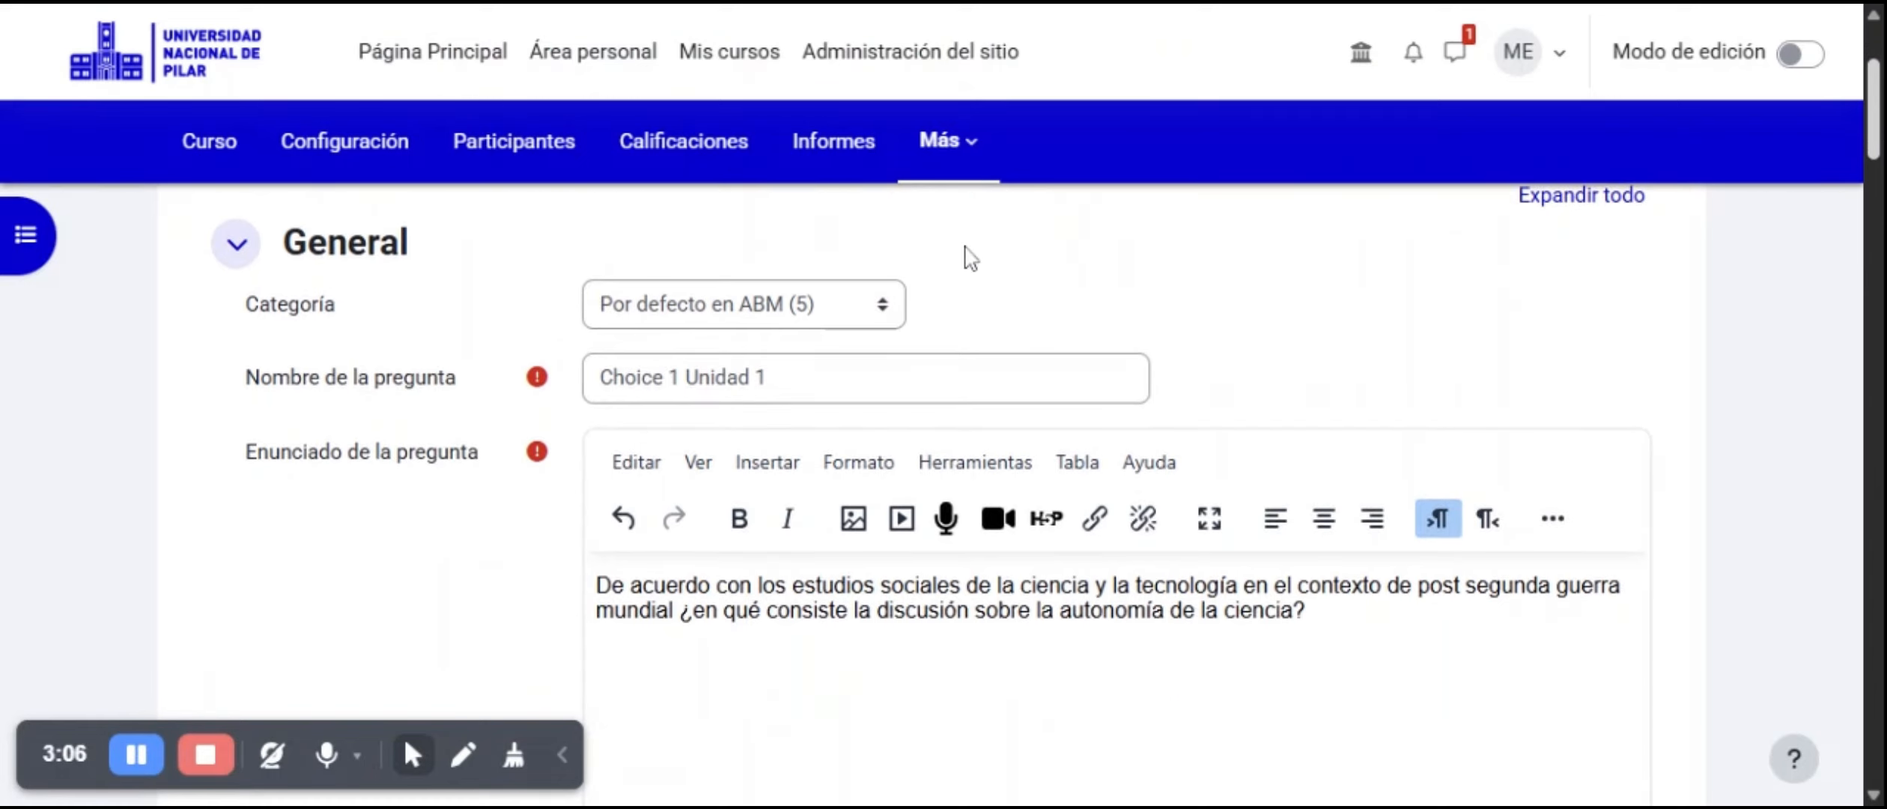
{"action": "left_click", "coordinate": [769, 328]}
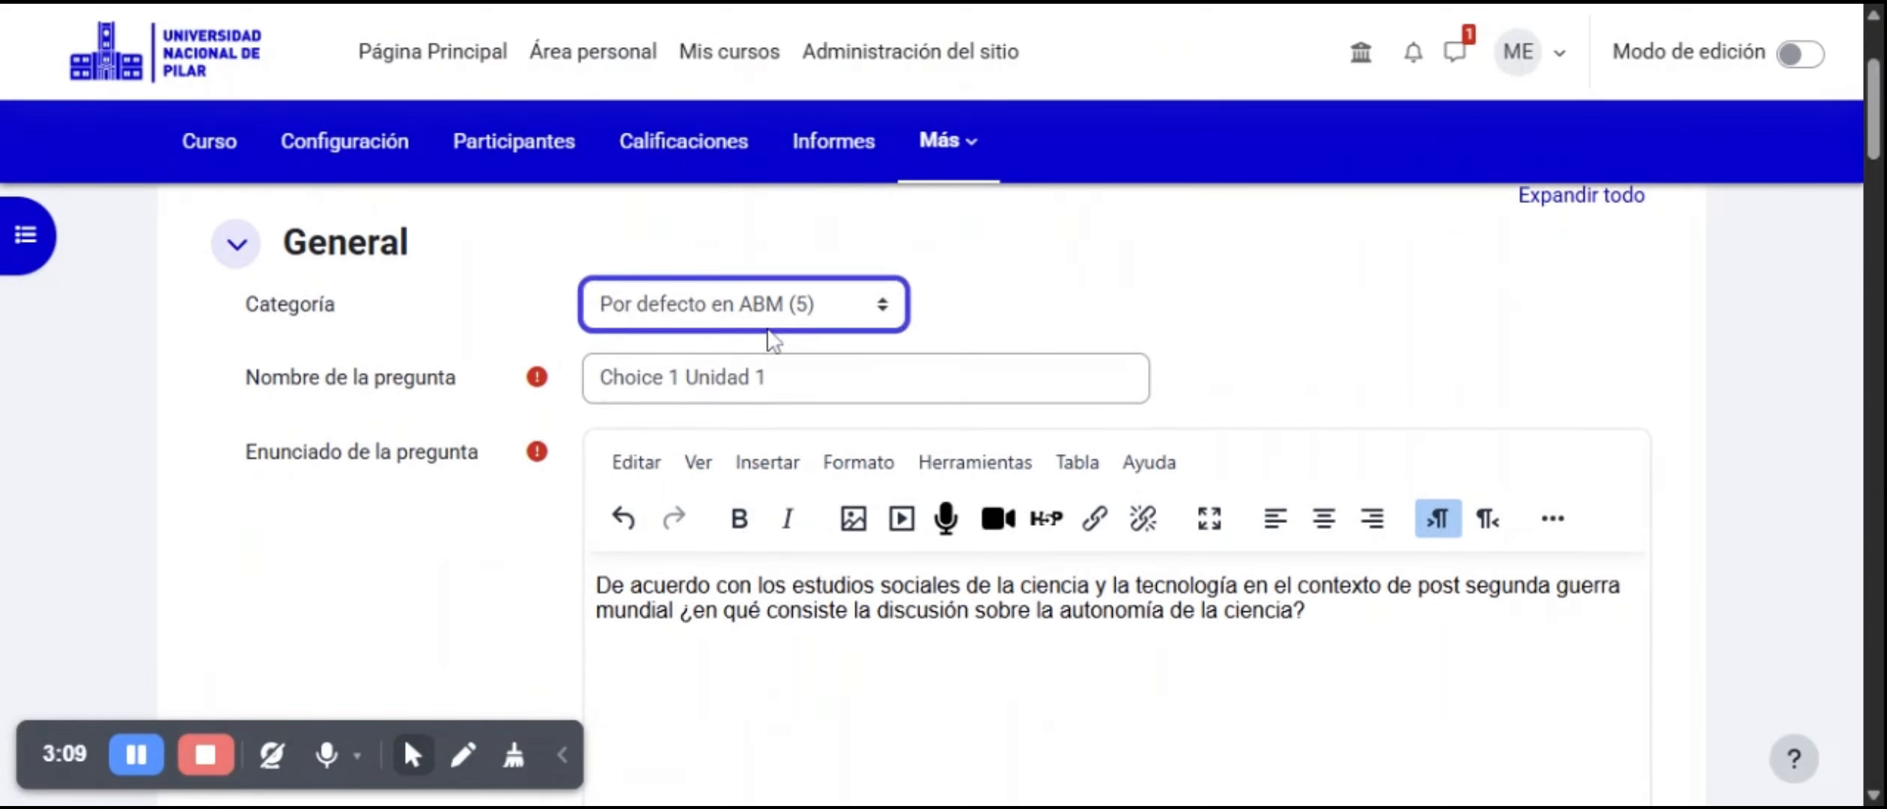
{"action": "left_click", "coordinate": [752, 424]}
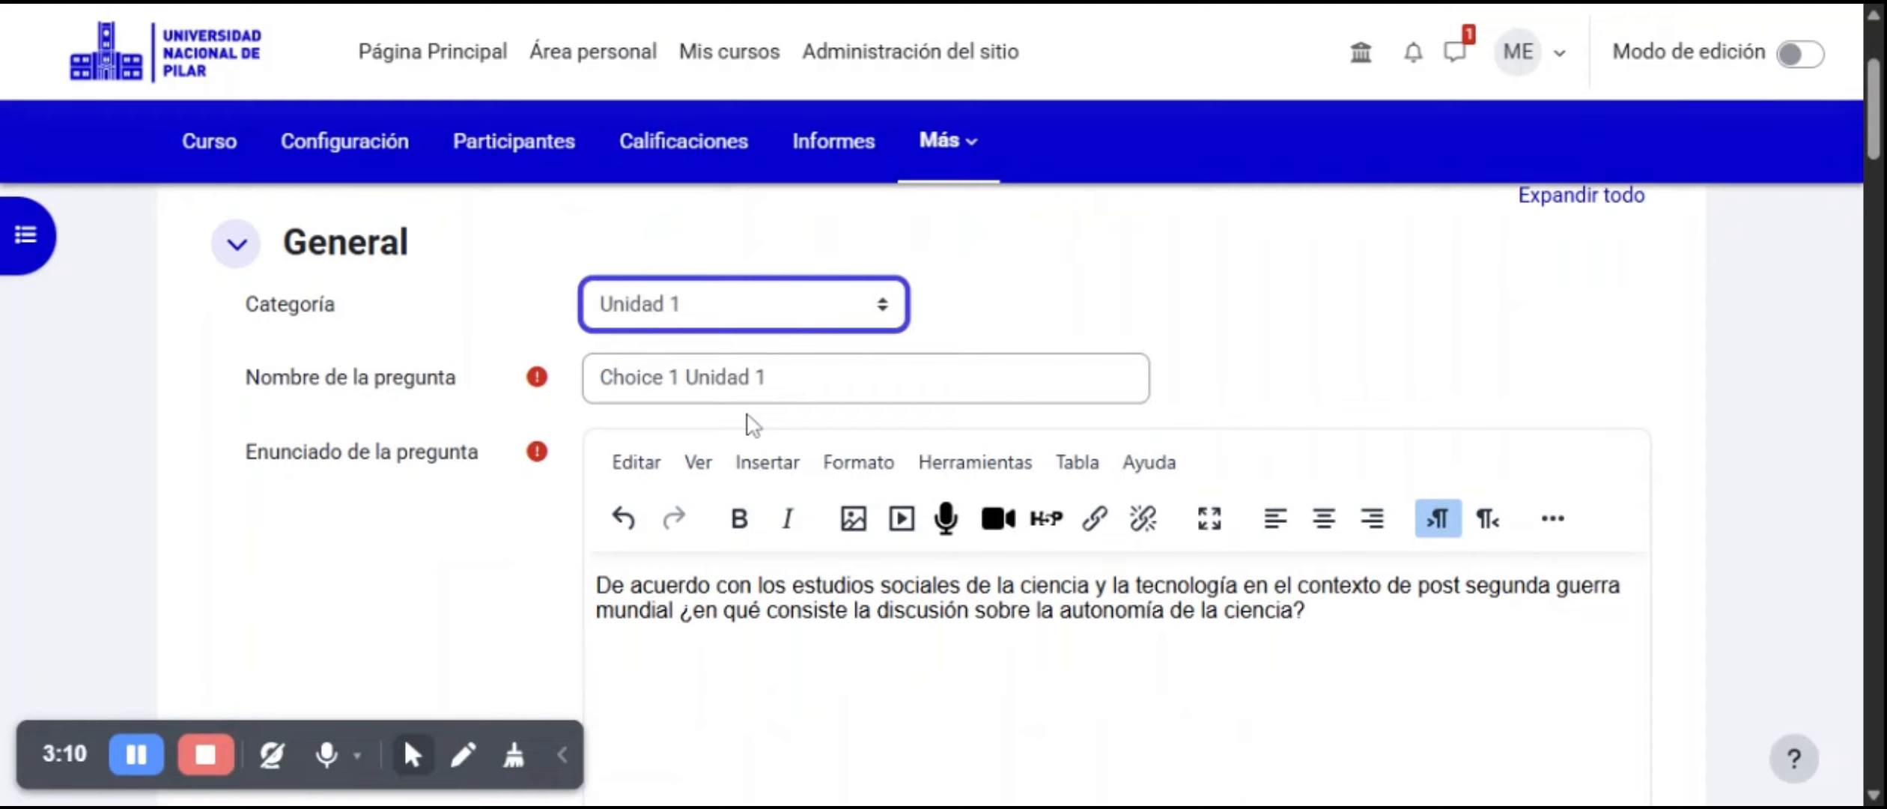
Examine the question's wording, status, default mark, general feedback and answer options, plus the text, grade and feedback of Elección 1.
{"action": "scroll", "coordinate": [1876, 120], "scroll_direction": "down", "scroll_amount": 2}
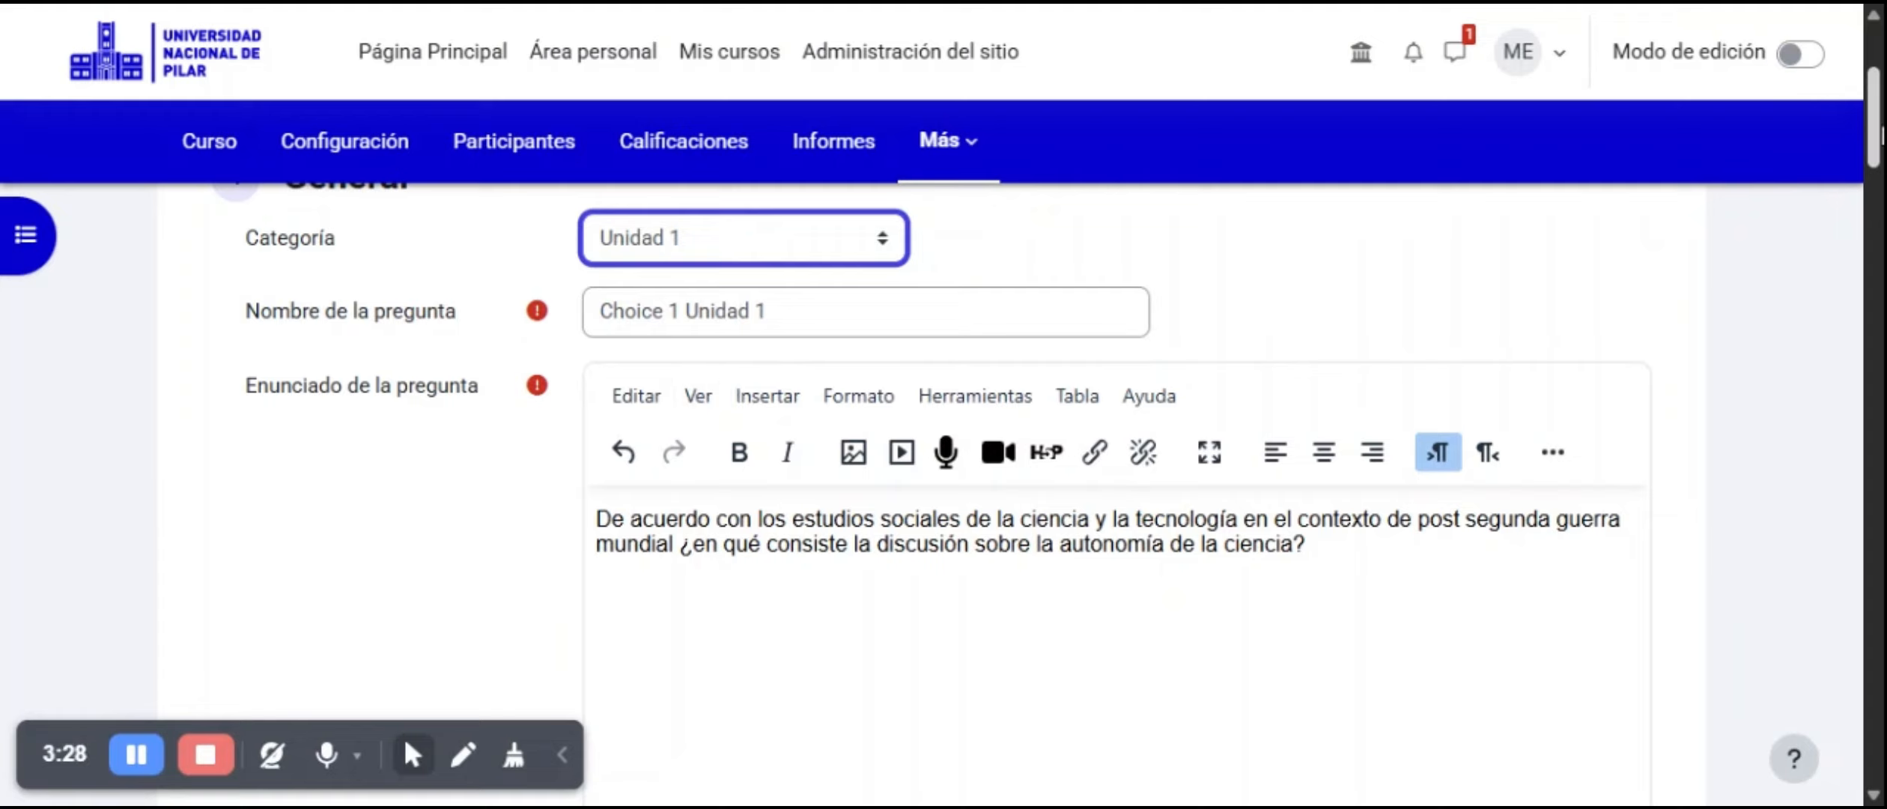
{"action": "scroll", "coordinate": [944, 486], "scroll_direction": "down", "scroll_amount": 1}
{"action": "scroll", "coordinate": [944, 487], "scroll_direction": "down", "scroll_amount": 1}
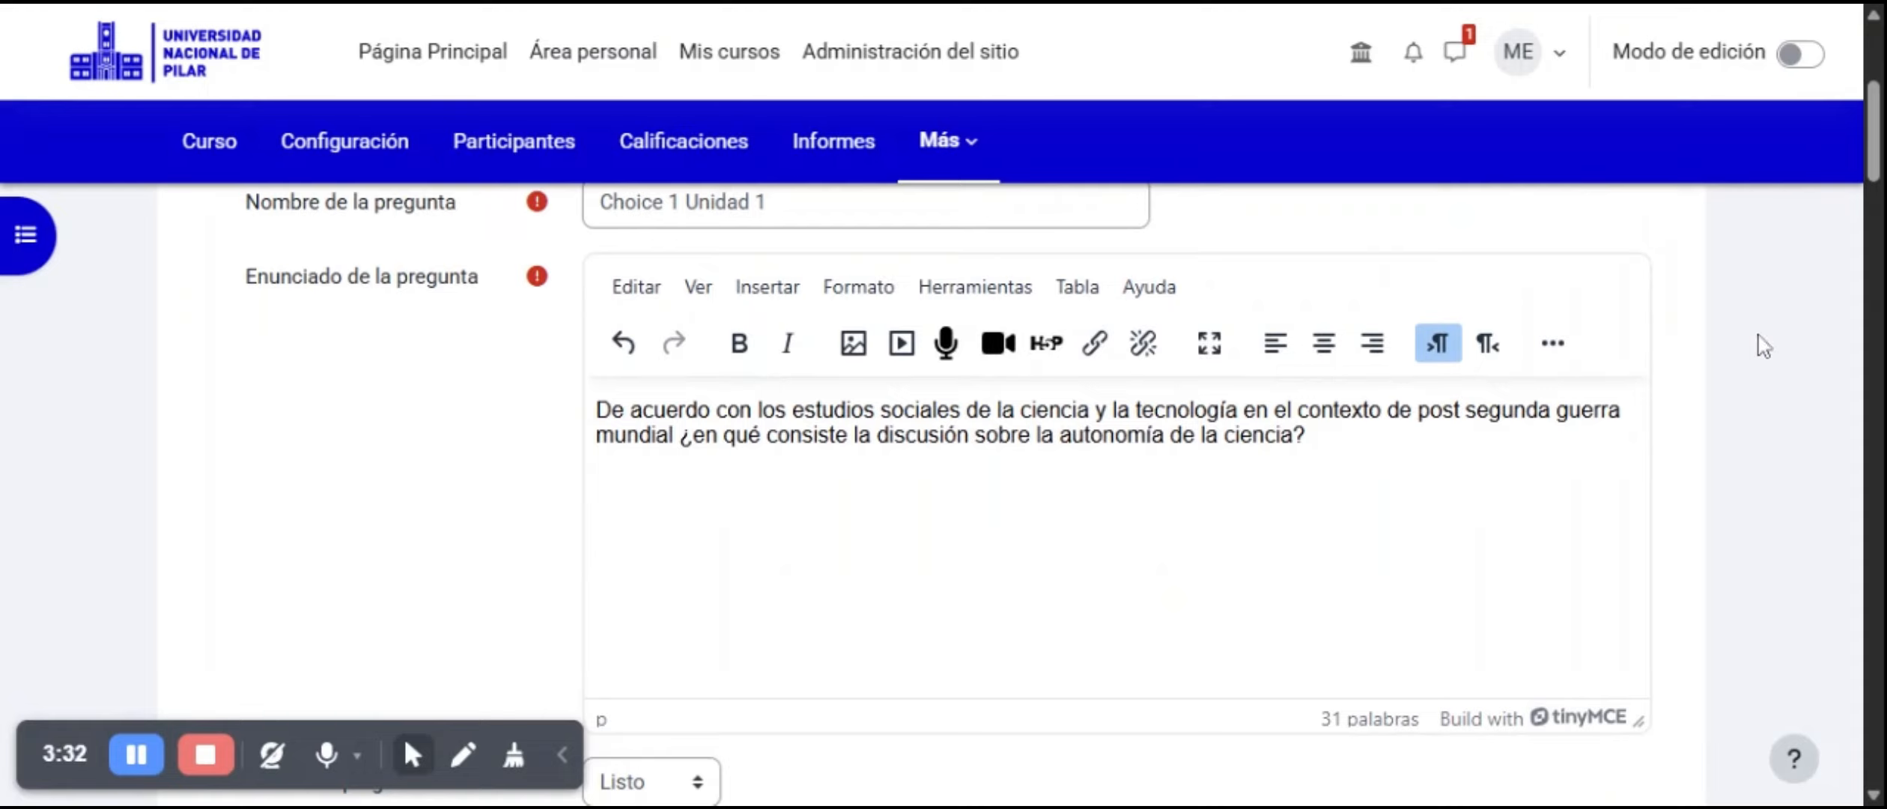
{"action": "left_click_drag", "start_coordinate": [1879, 142], "coordinate": [1879, 186]}
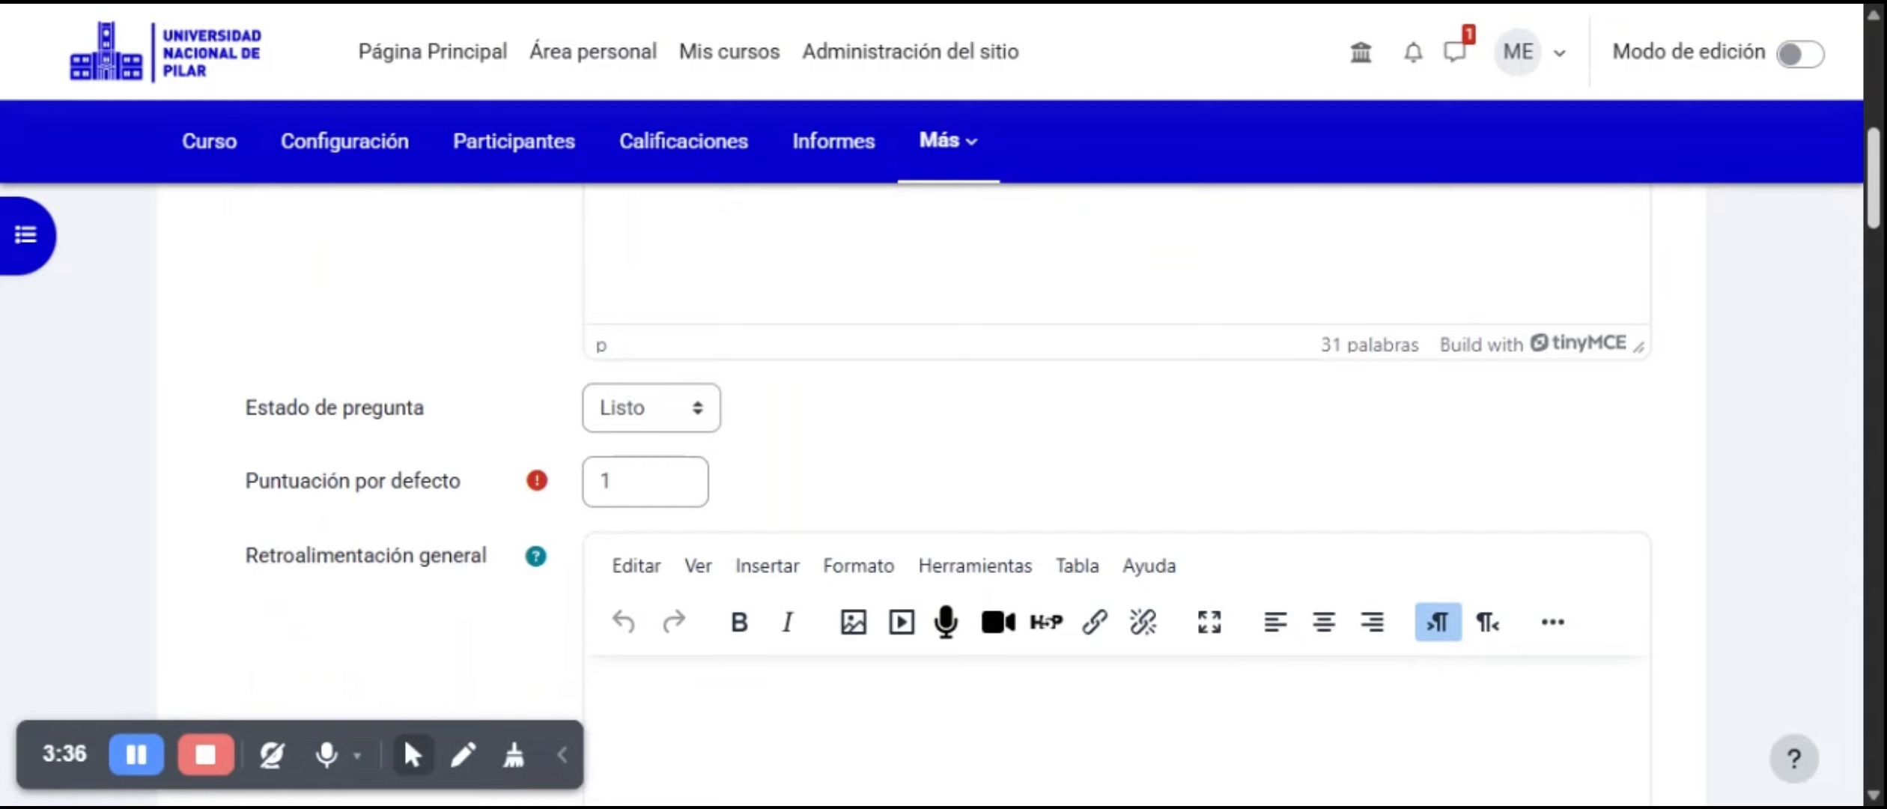
{"action": "scroll", "coordinate": [1879, 191], "scroll_direction": "down", "scroll_amount": 1}
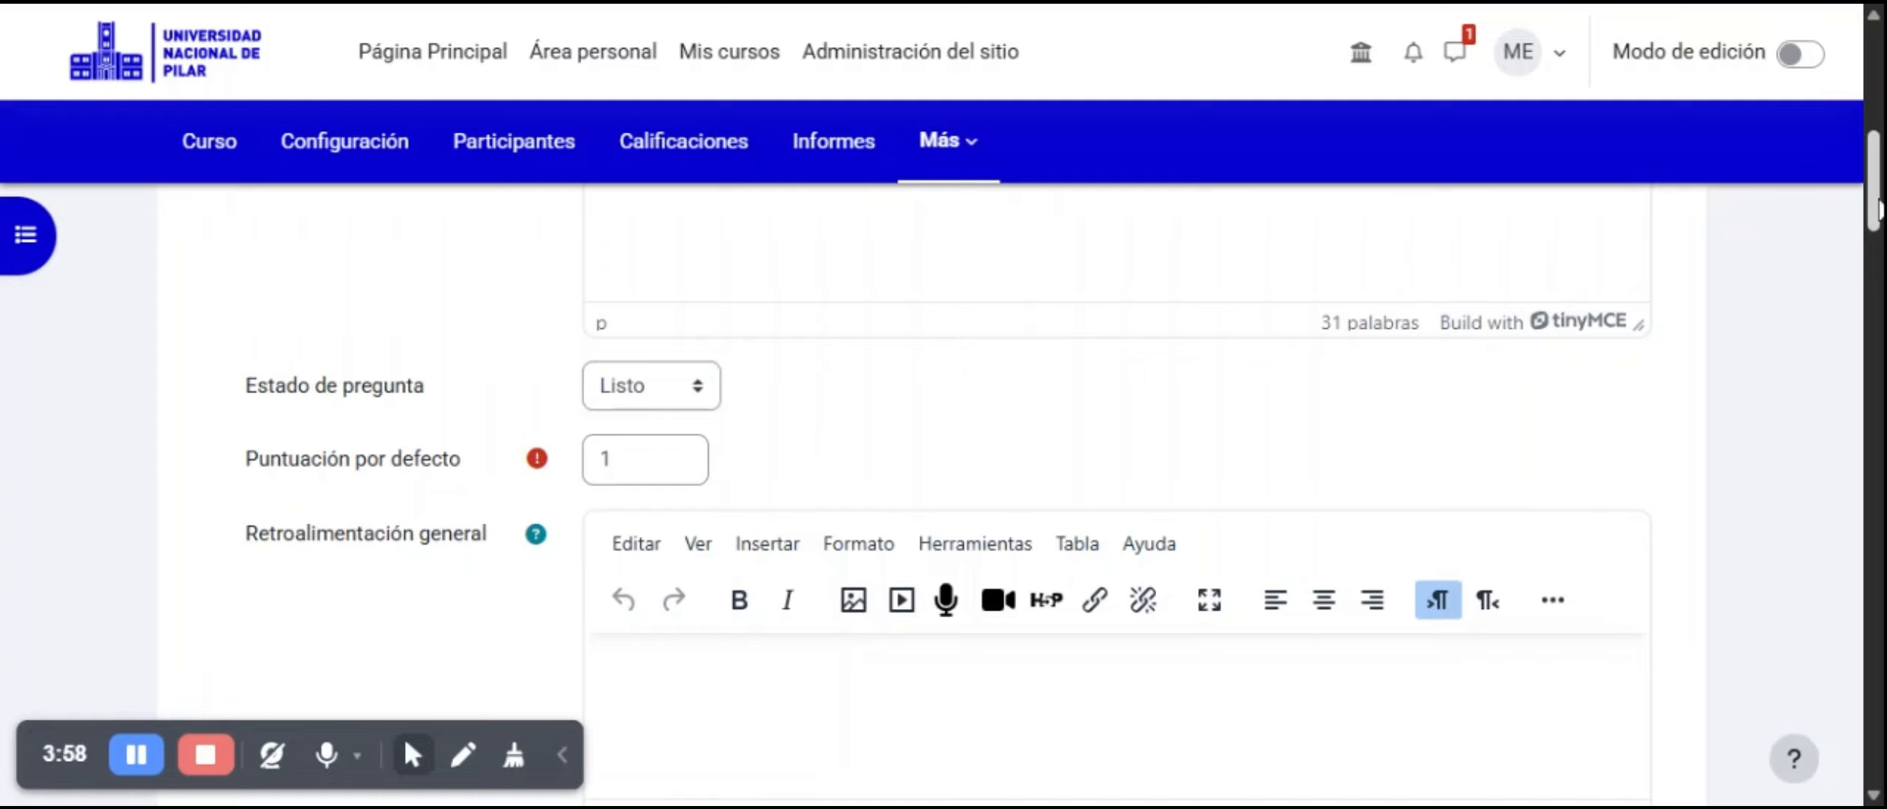
{"action": "left_click_drag", "start_coordinate": [1880, 210], "coordinate": [1881, 239]}
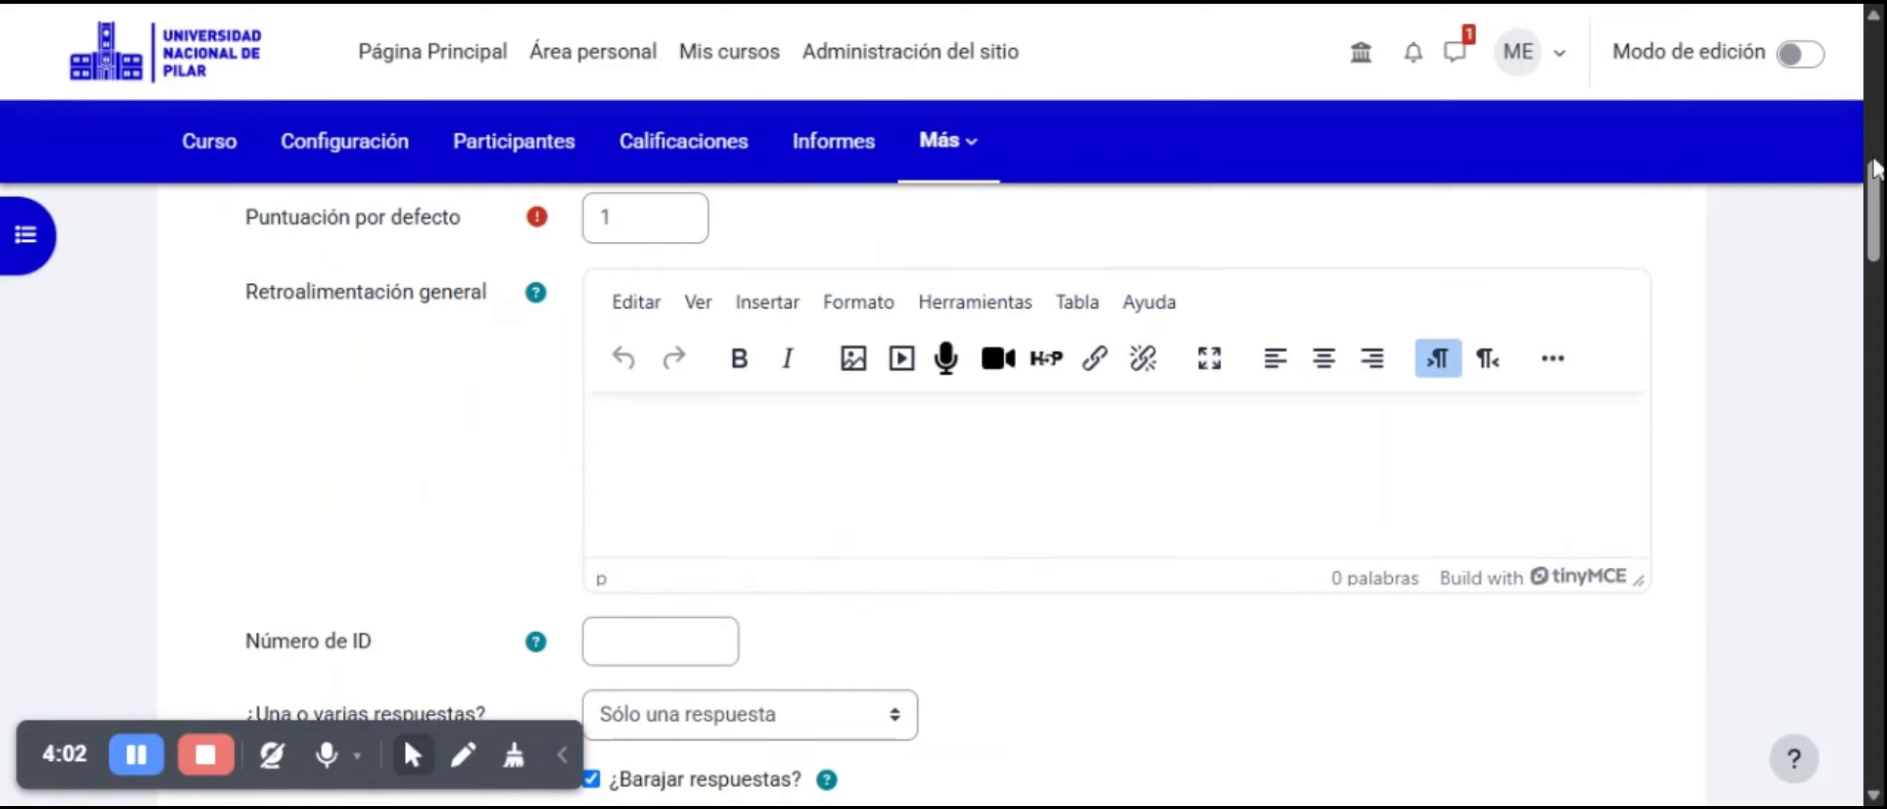
{"action": "left_click_drag", "start_coordinate": [1876, 169], "coordinate": [1879, 232]}
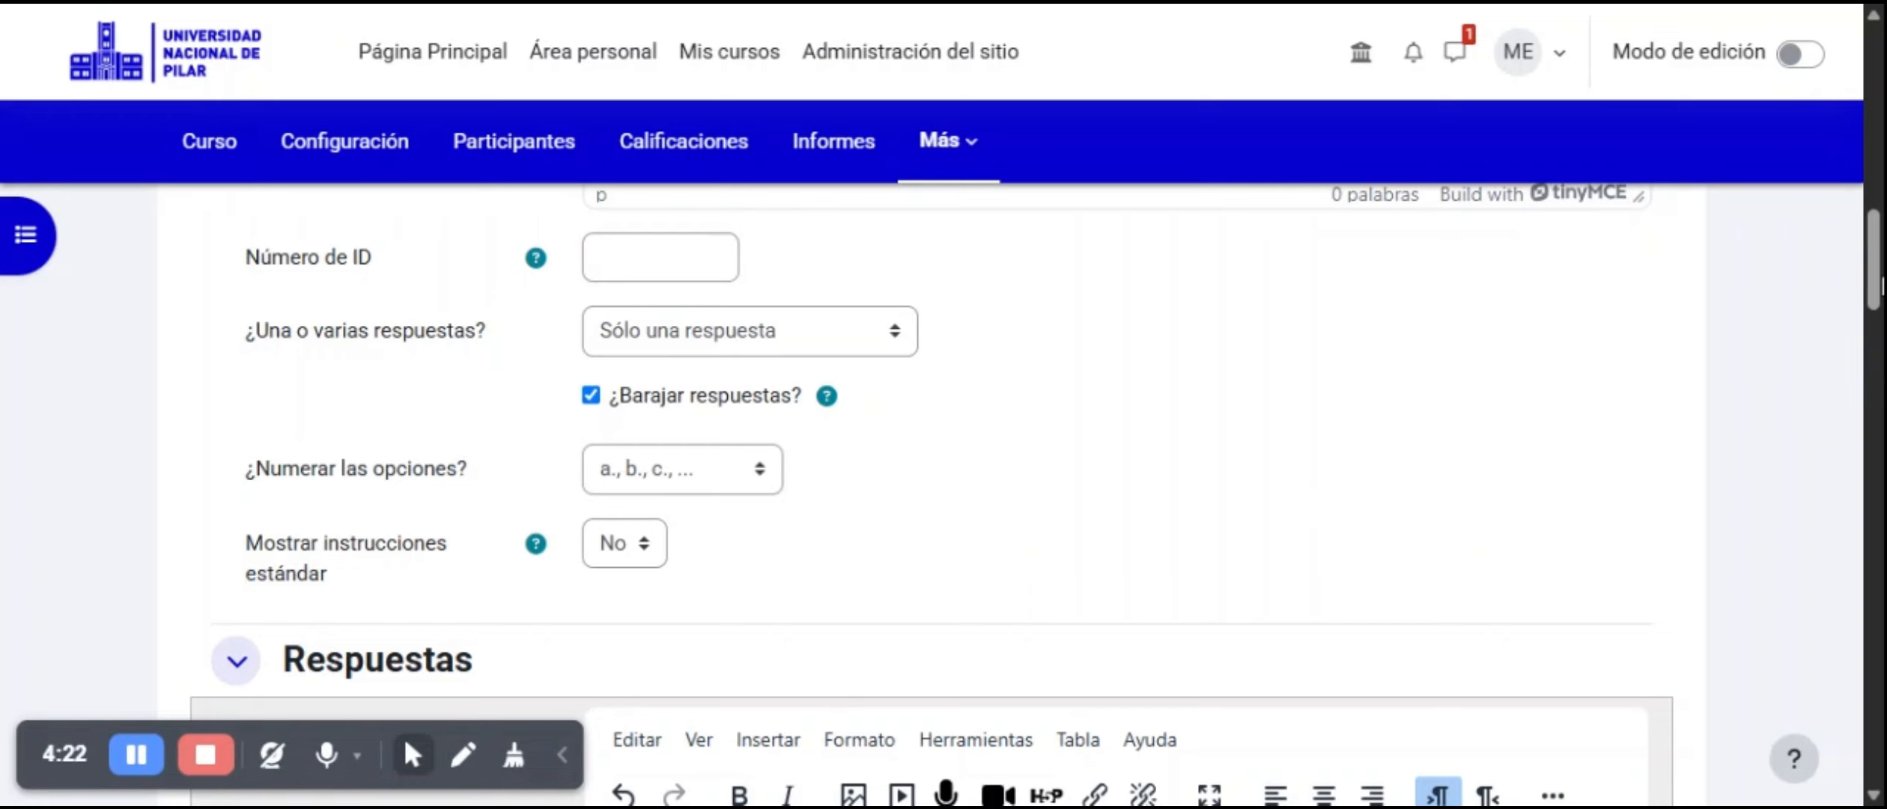
{"action": "scroll", "coordinate": [973, 495], "scroll_direction": "down", "scroll_amount": 5}
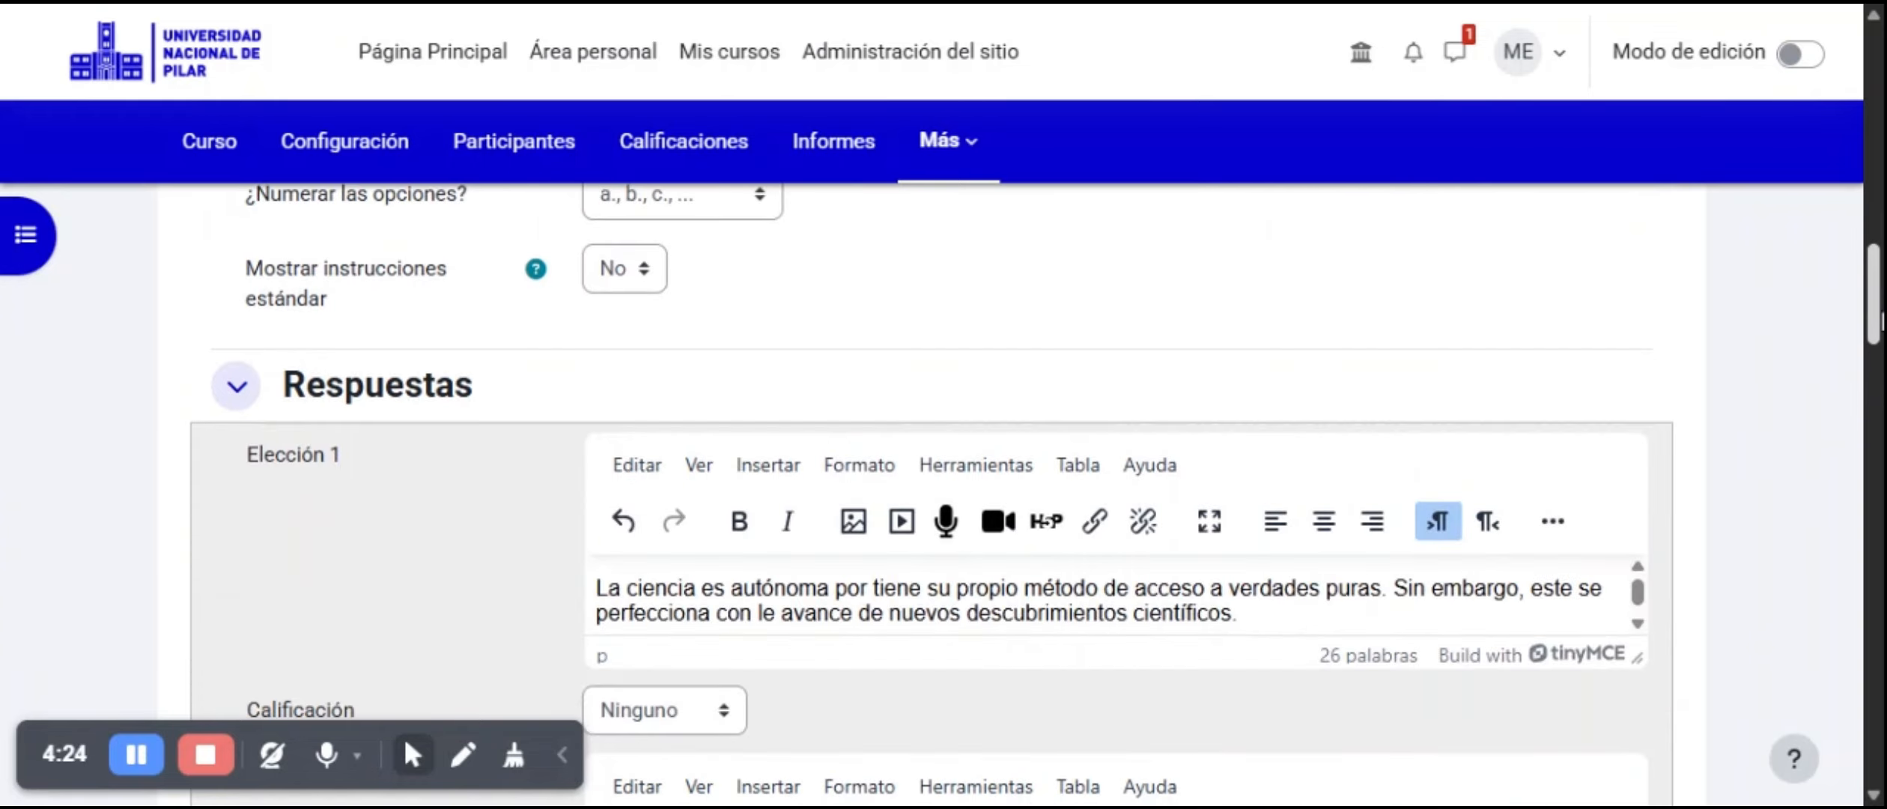
{"action": "left_click_drag", "start_coordinate": [1883, 333], "coordinate": [1883, 337]}
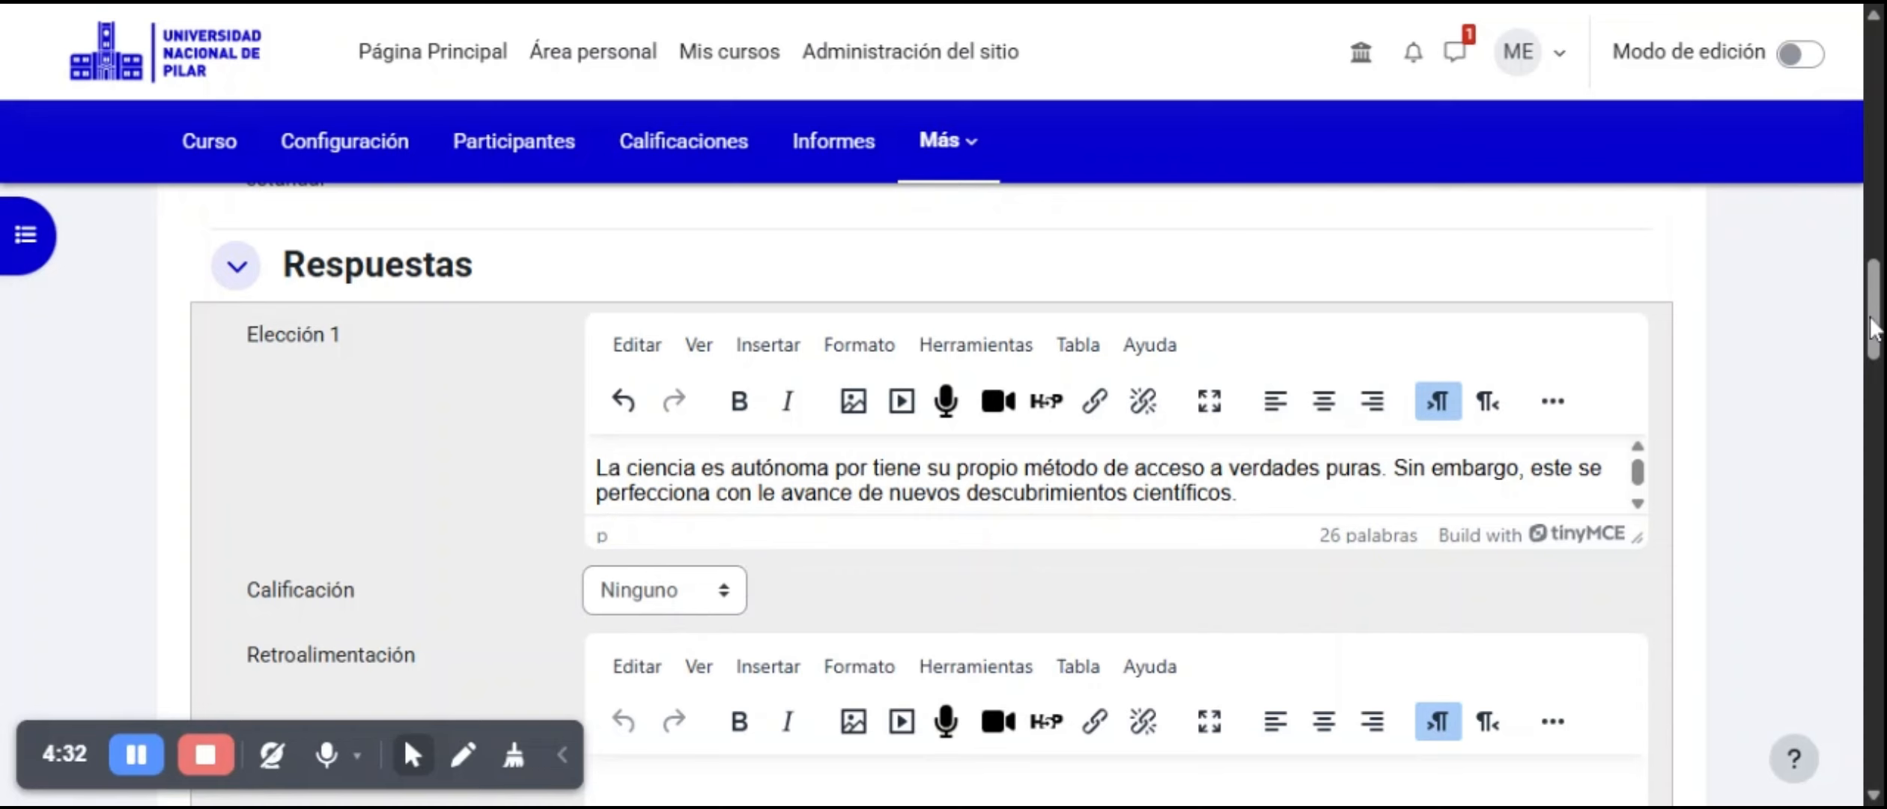
{"action": "left_click_drag", "start_coordinate": [1874, 334], "coordinate": [1874, 362]}
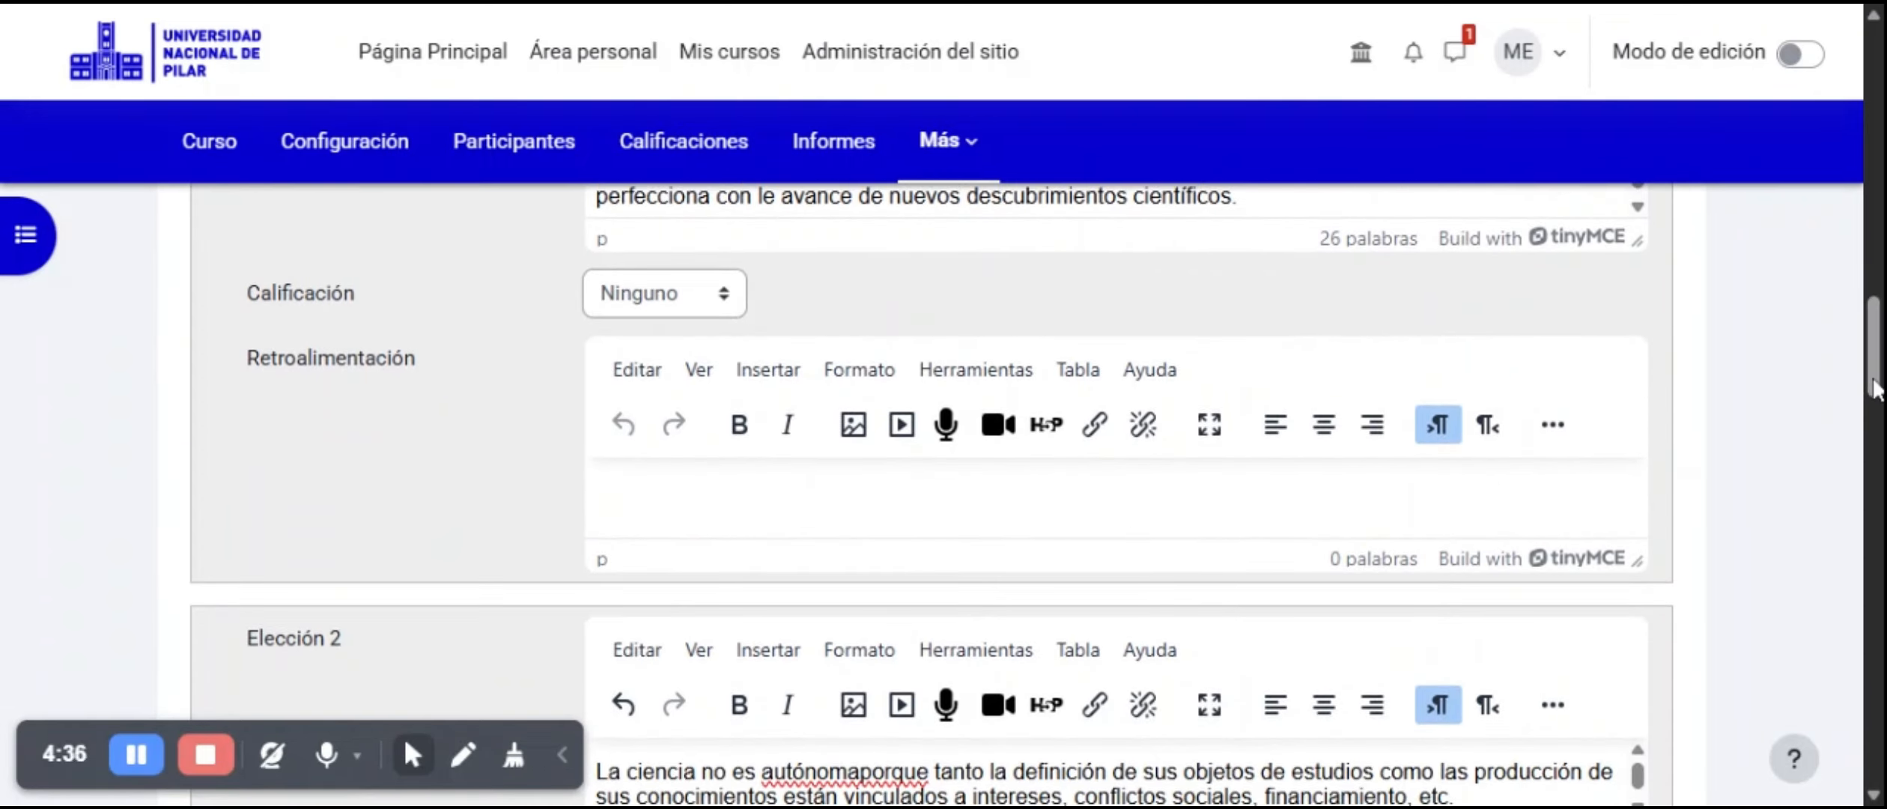
{"action": "left_click_drag", "start_coordinate": [1879, 393], "coordinate": [1877, 378]}
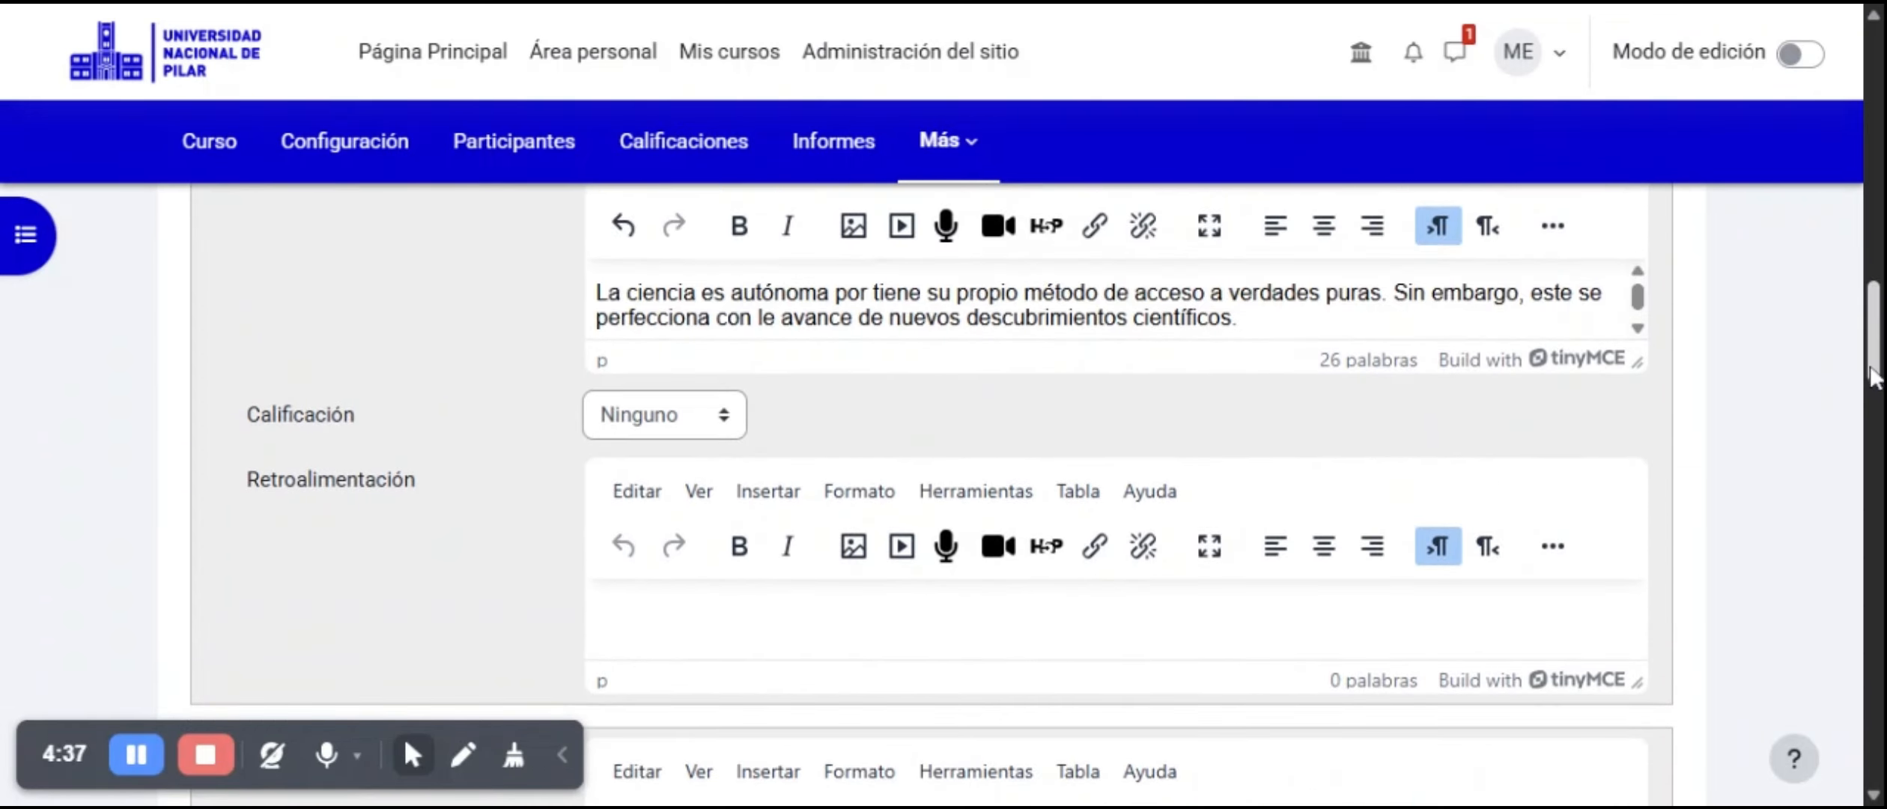
{"action": "left_click", "coordinate": [1192, 642]}
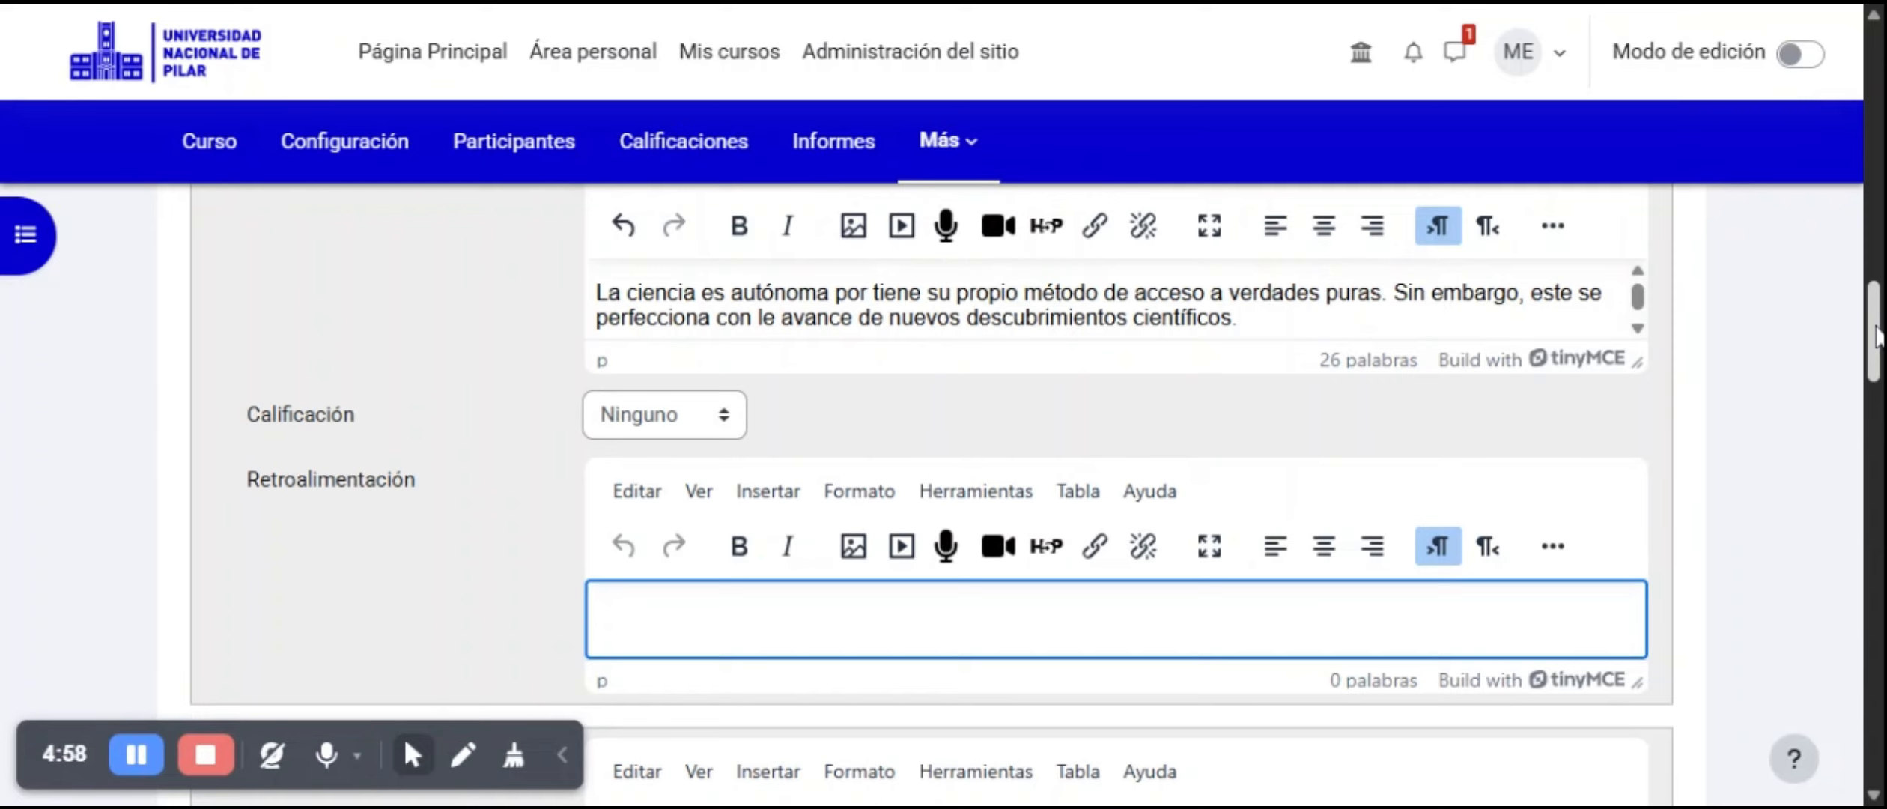
Insert the missing space between "autónoma" and "porque" in Elección 2 and set that answer's grade to 100%.
{"action": "left_click_drag", "start_coordinate": [1878, 337], "coordinate": [1864, 382]}
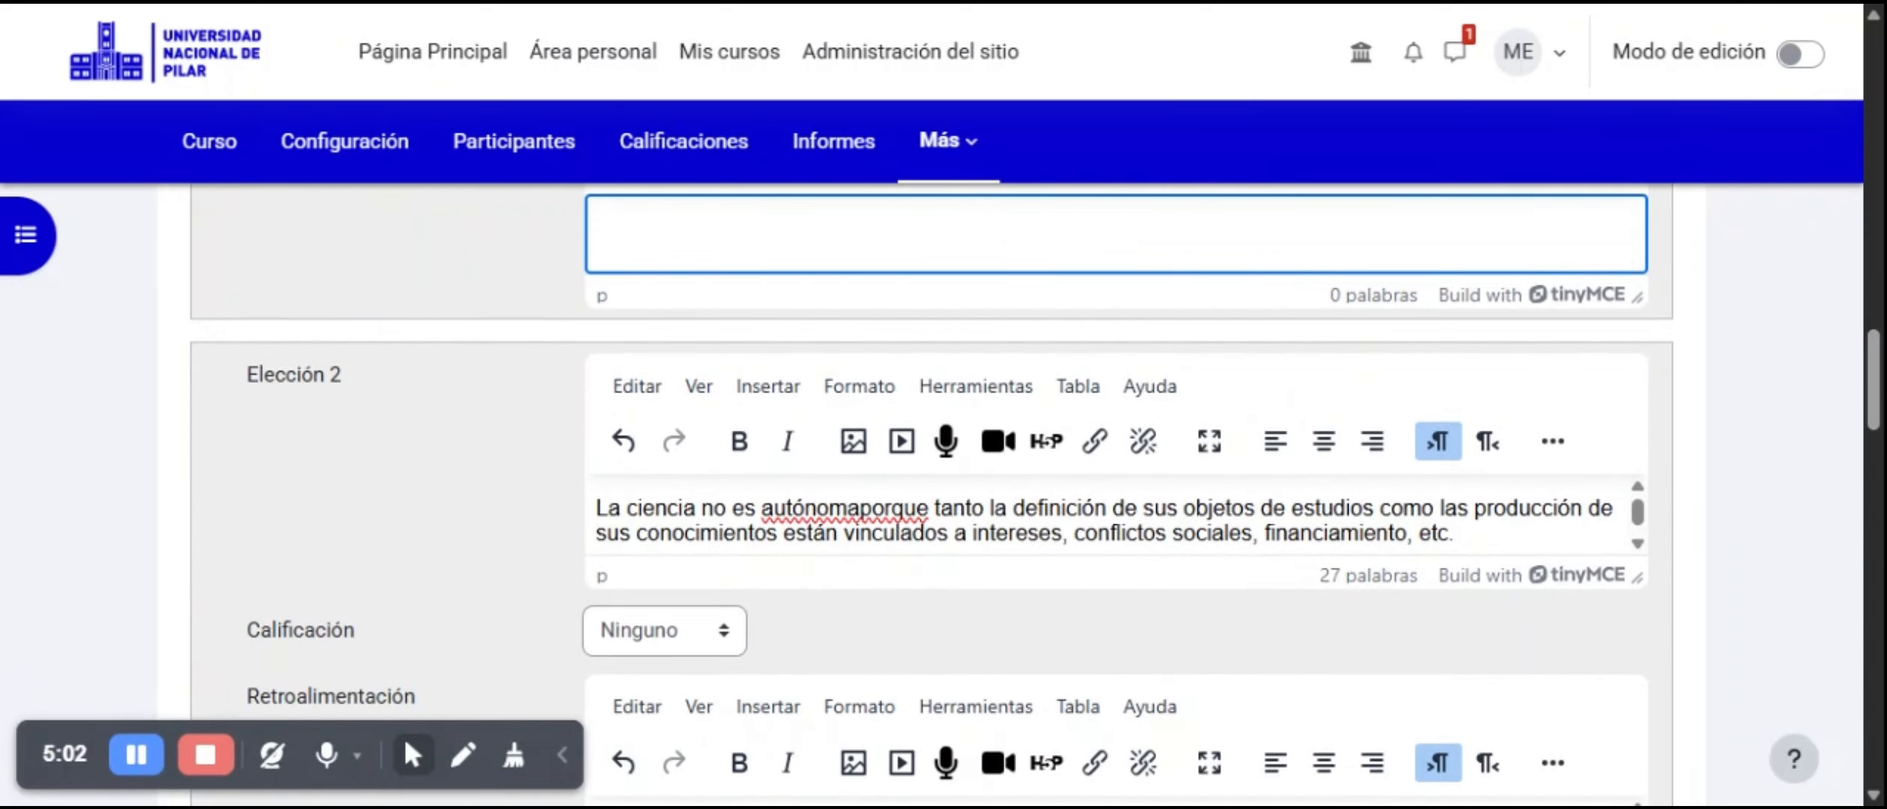
{"action": "left_click", "coordinate": [860, 509]}
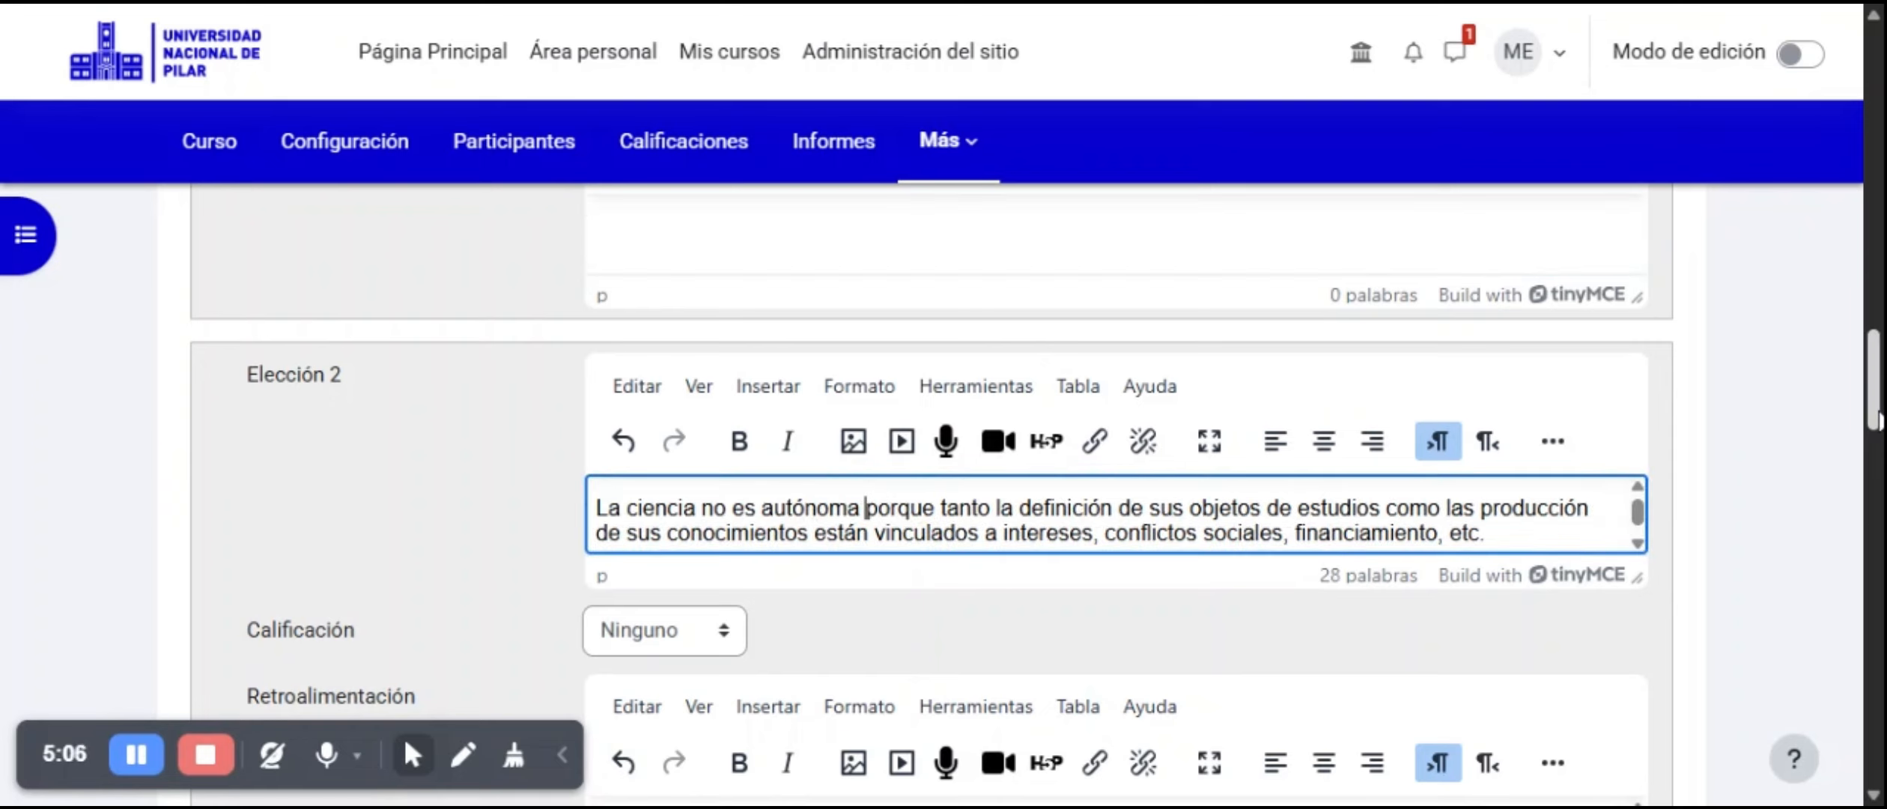
{"action": "scroll", "coordinate": [1878, 420], "scroll_direction": "down", "scroll_amount": 2}
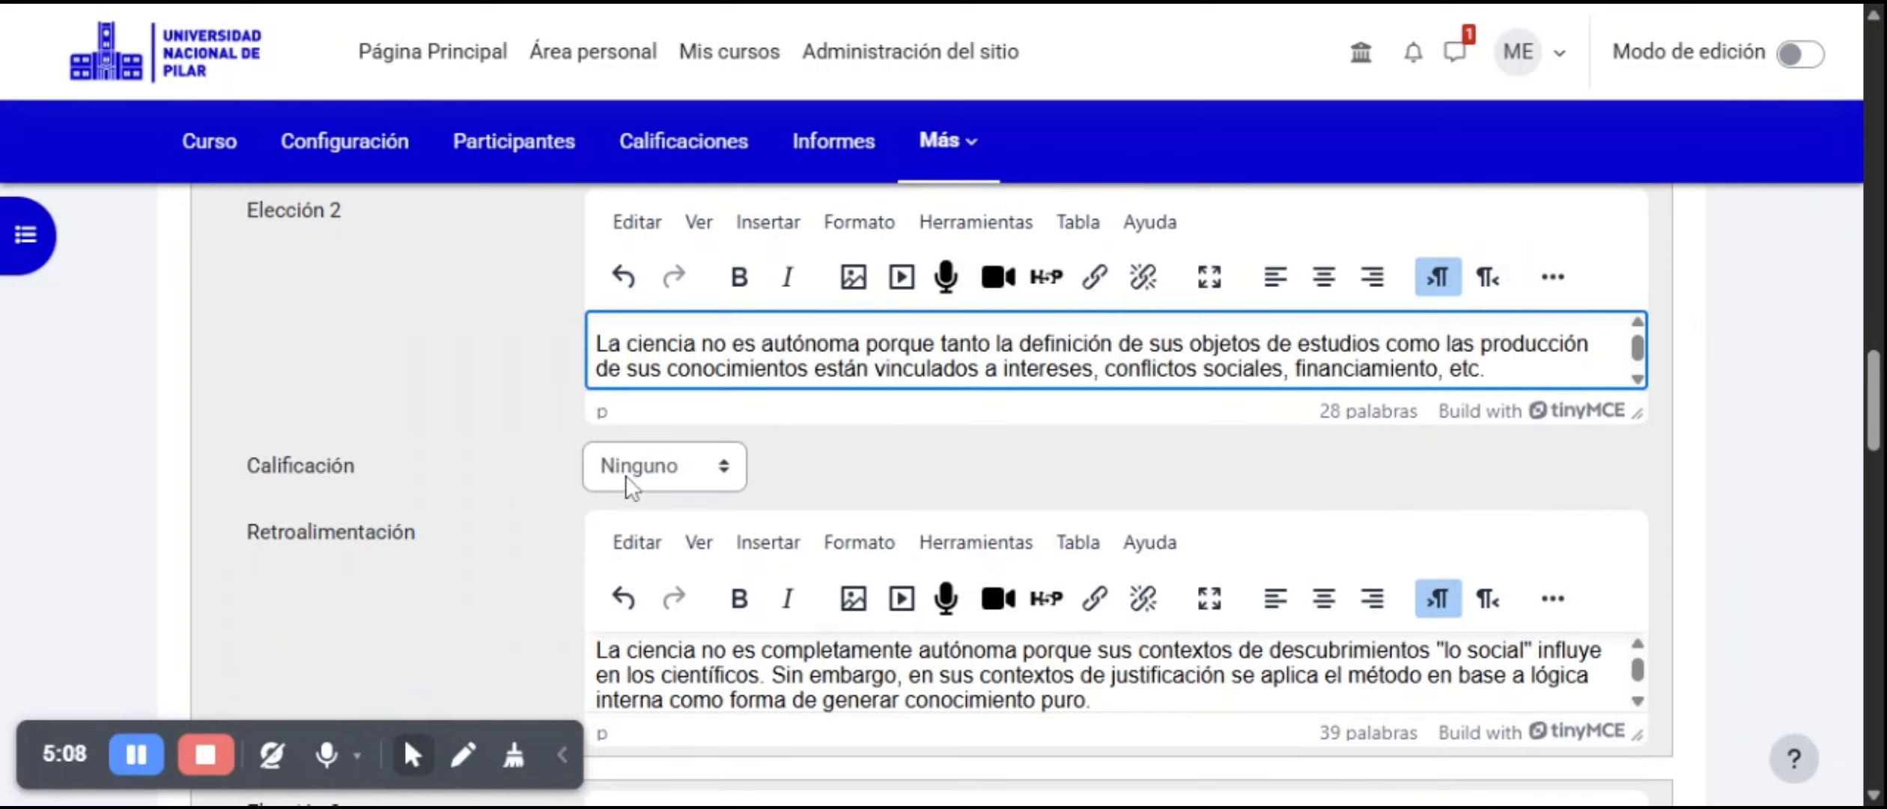
{"action": "left_click", "coordinate": [626, 475]}
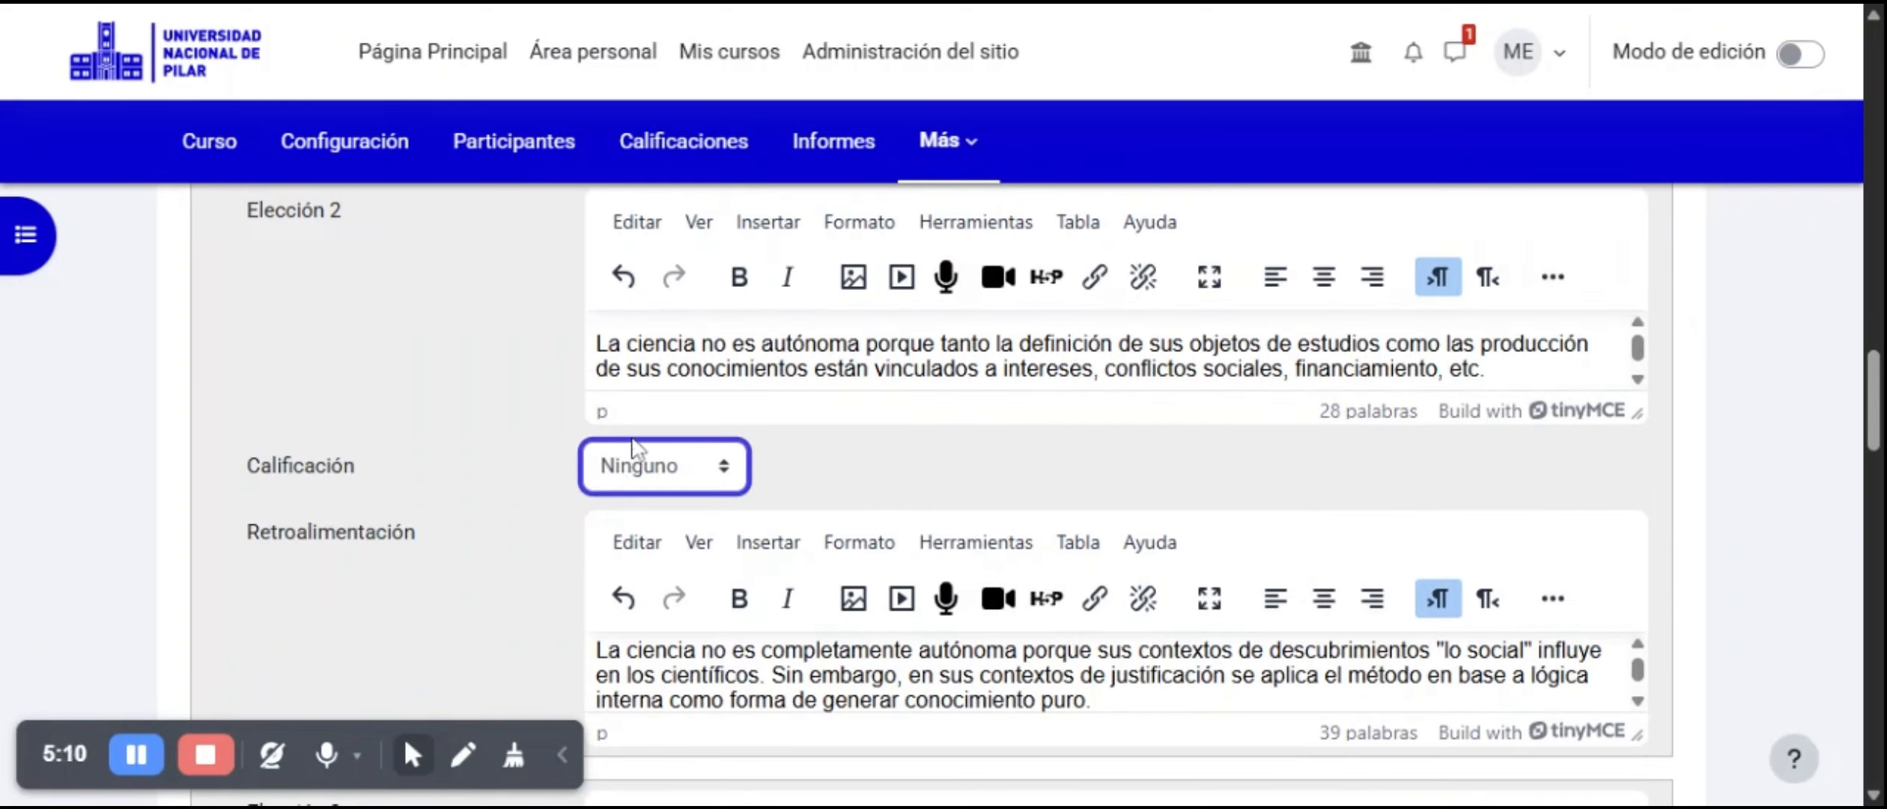
{"action": "left_click", "coordinate": [632, 440]}
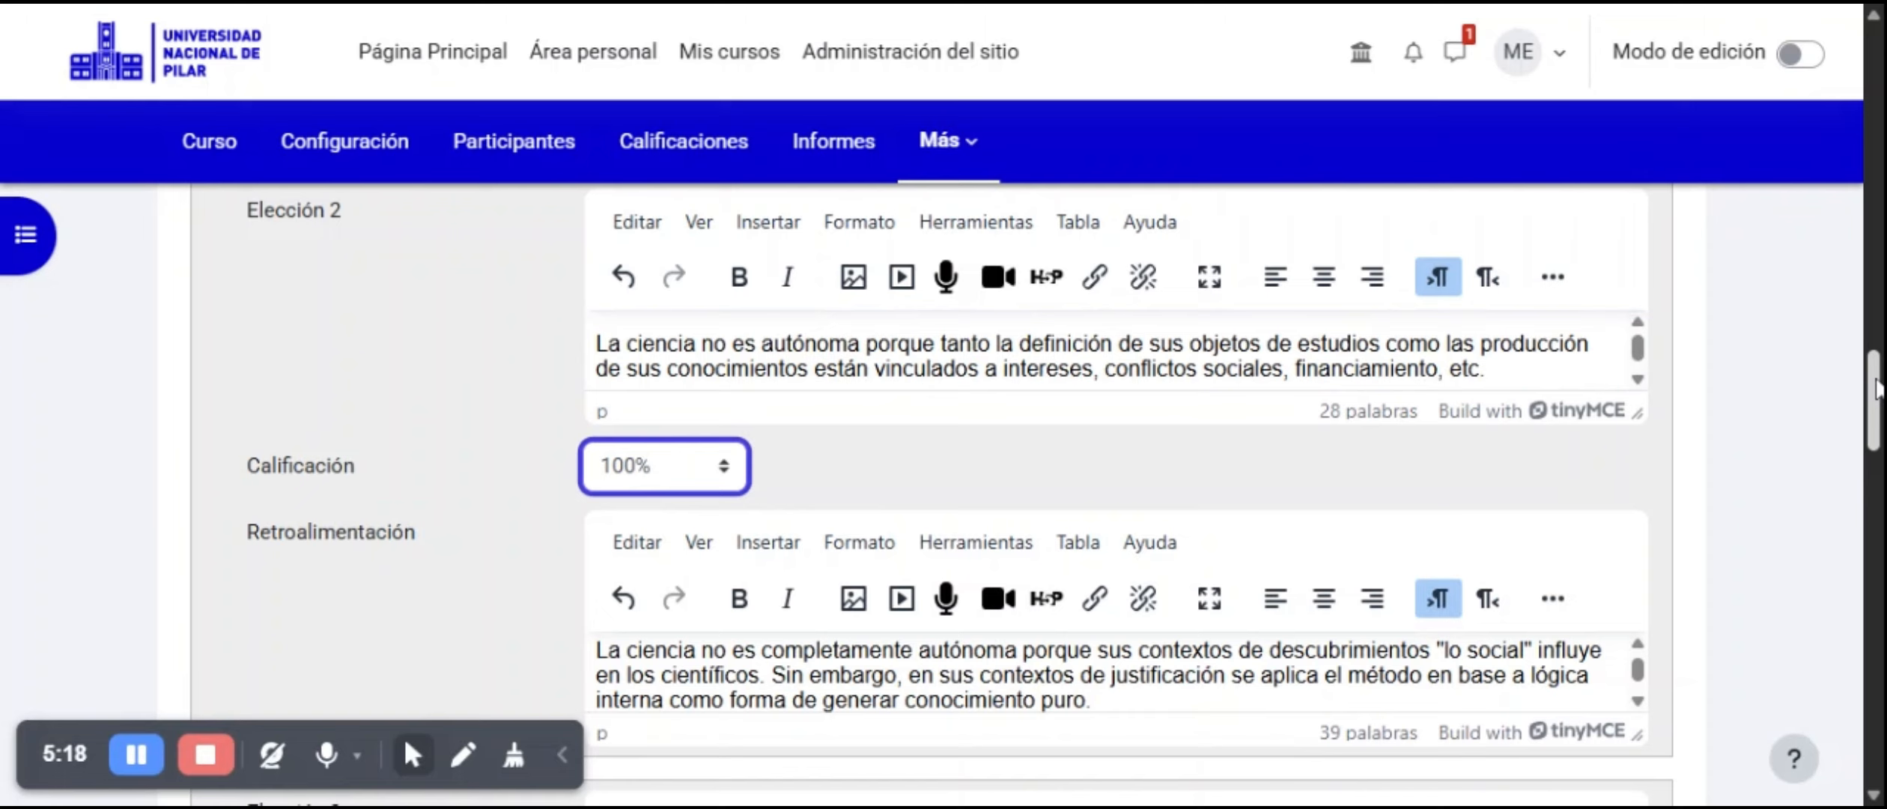
Move the text in Elección 2's feedback, beginning "La ciencia no es completamente autónoma", into the answer text of Elección 3.
{"action": "left_click_drag", "start_coordinate": [1878, 389], "coordinate": [1877, 413]}
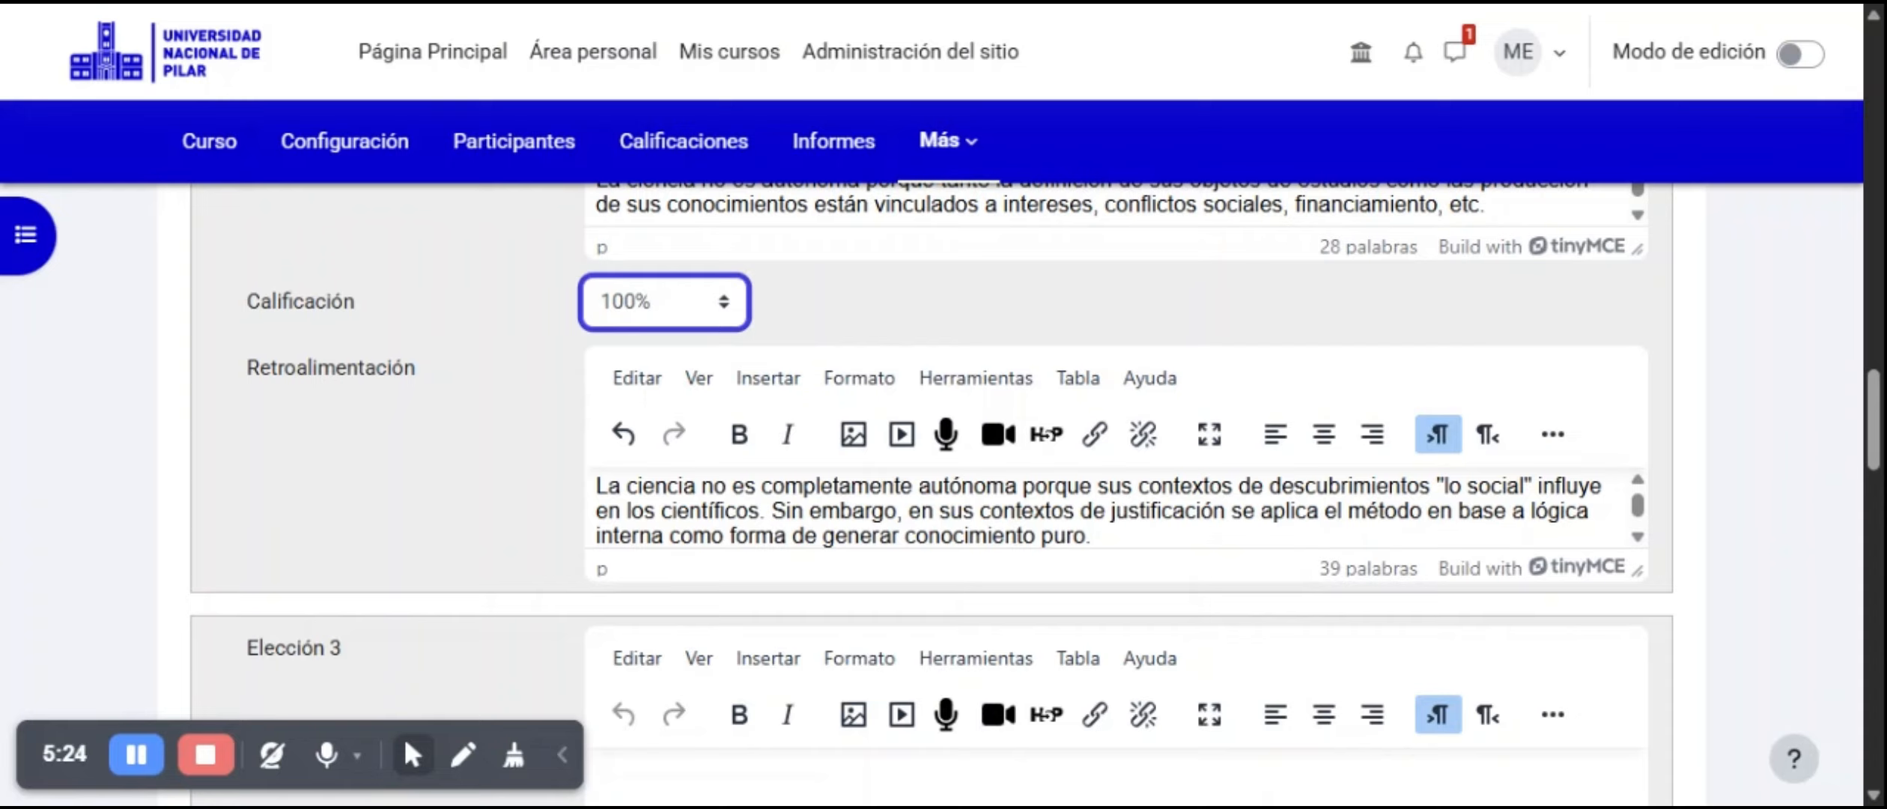
{"action": "left_click_drag", "start_coordinate": [1092, 536], "coordinate": [605, 472]}
{"action": "key", "text": "ctrl+c"}
{"action": "key", "text": "BackSpace"}
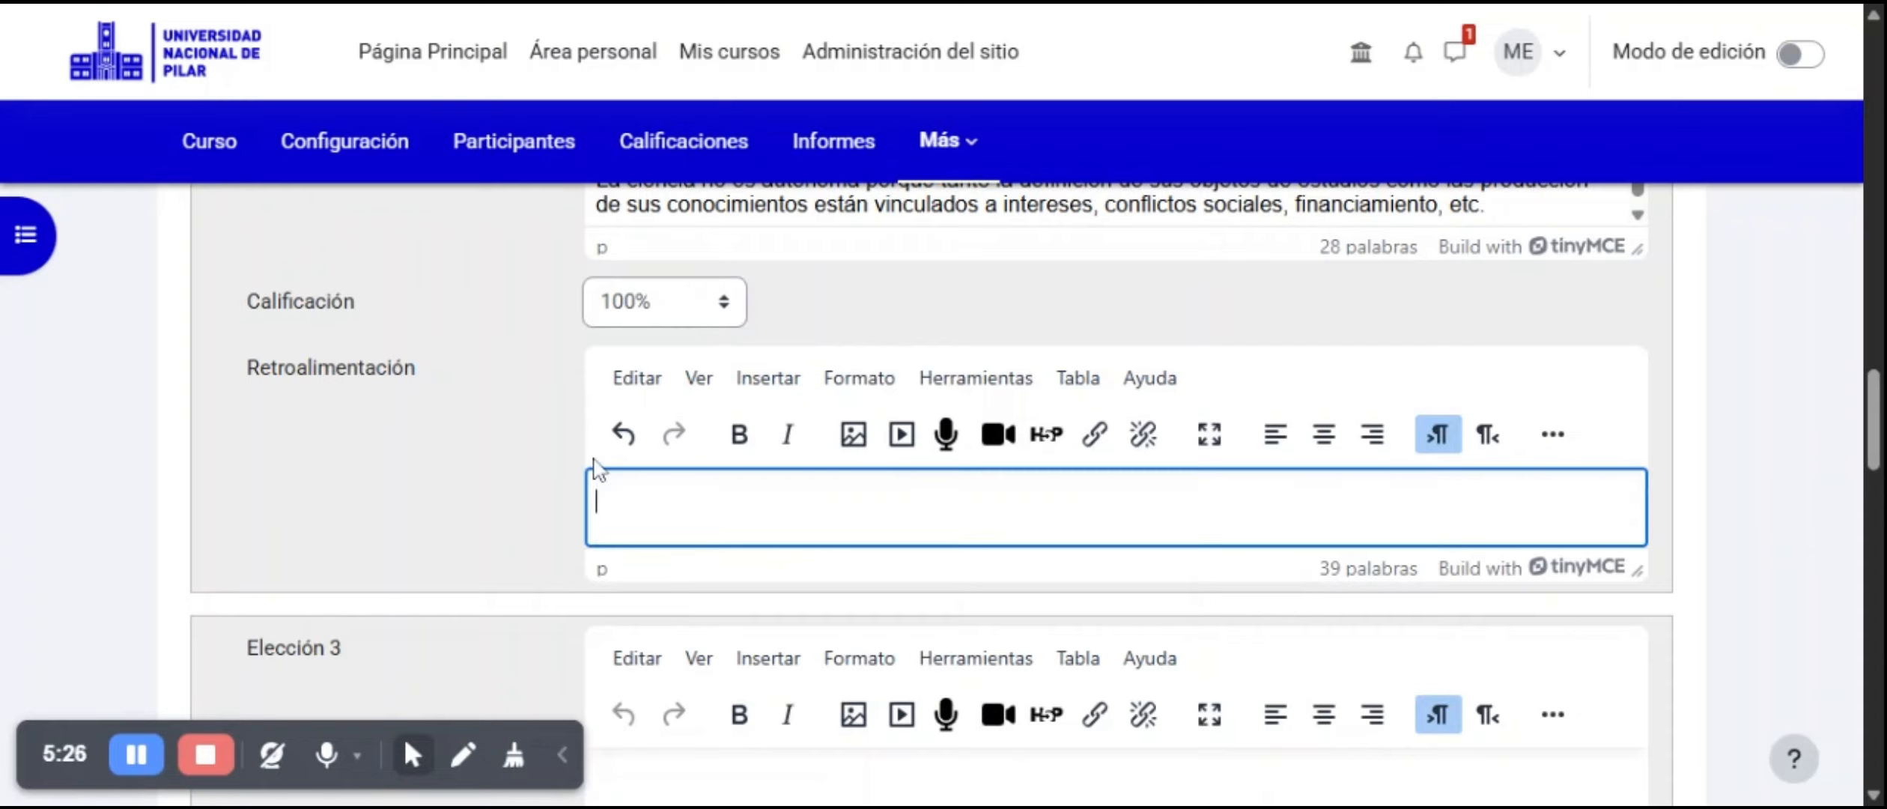
{"action": "left_click_drag", "start_coordinate": [1878, 428], "coordinate": [1878, 462]}
{"action": "left_click", "coordinate": [1115, 533]}
{"action": "key", "text": "ctrl+v"}
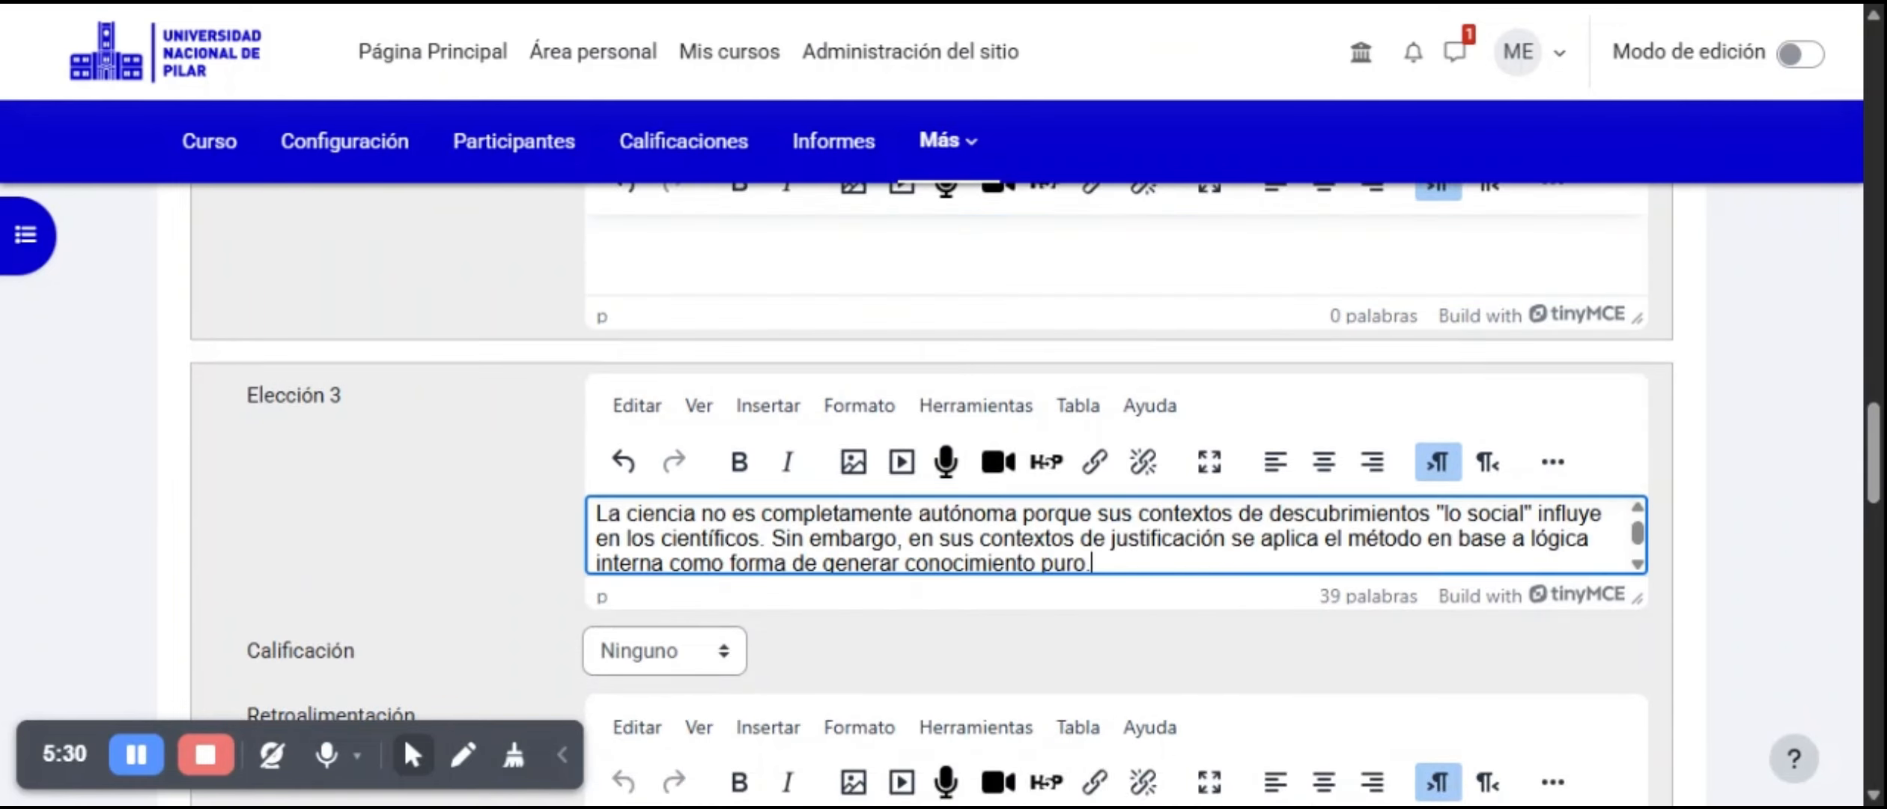
Save the multiple-choice question and check its entry in the question bank list.
{"action": "scroll", "coordinate": [876, 425], "scroll_direction": "down", "scroll_amount": 2}
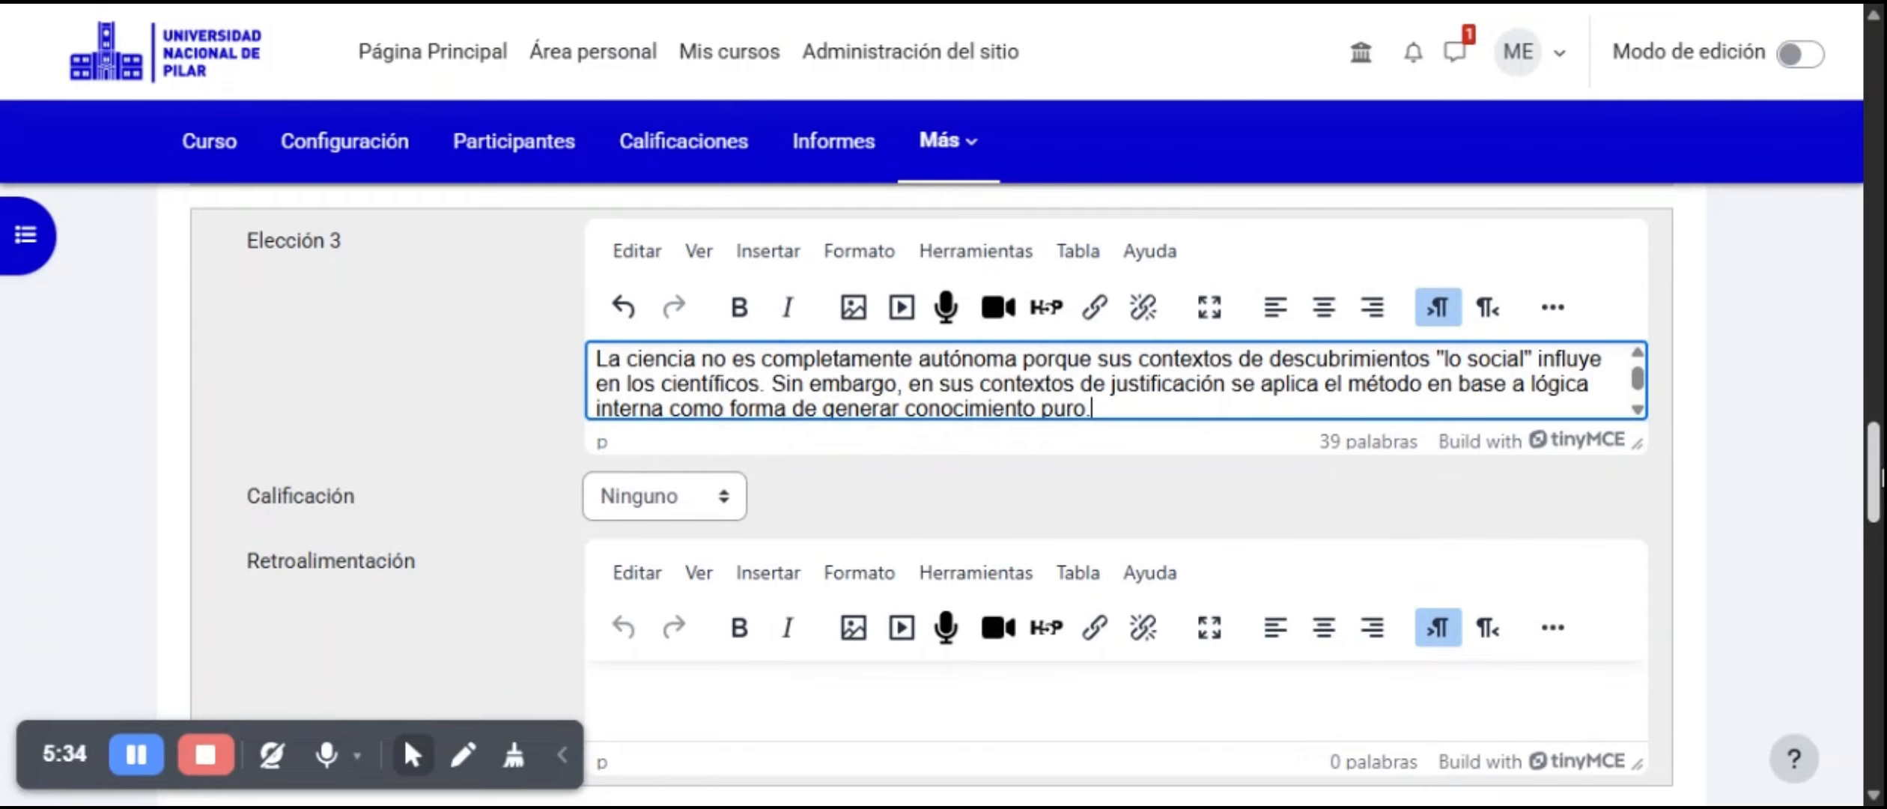
{"action": "left_click_drag", "start_coordinate": [1875, 478], "coordinate": [1878, 699]}
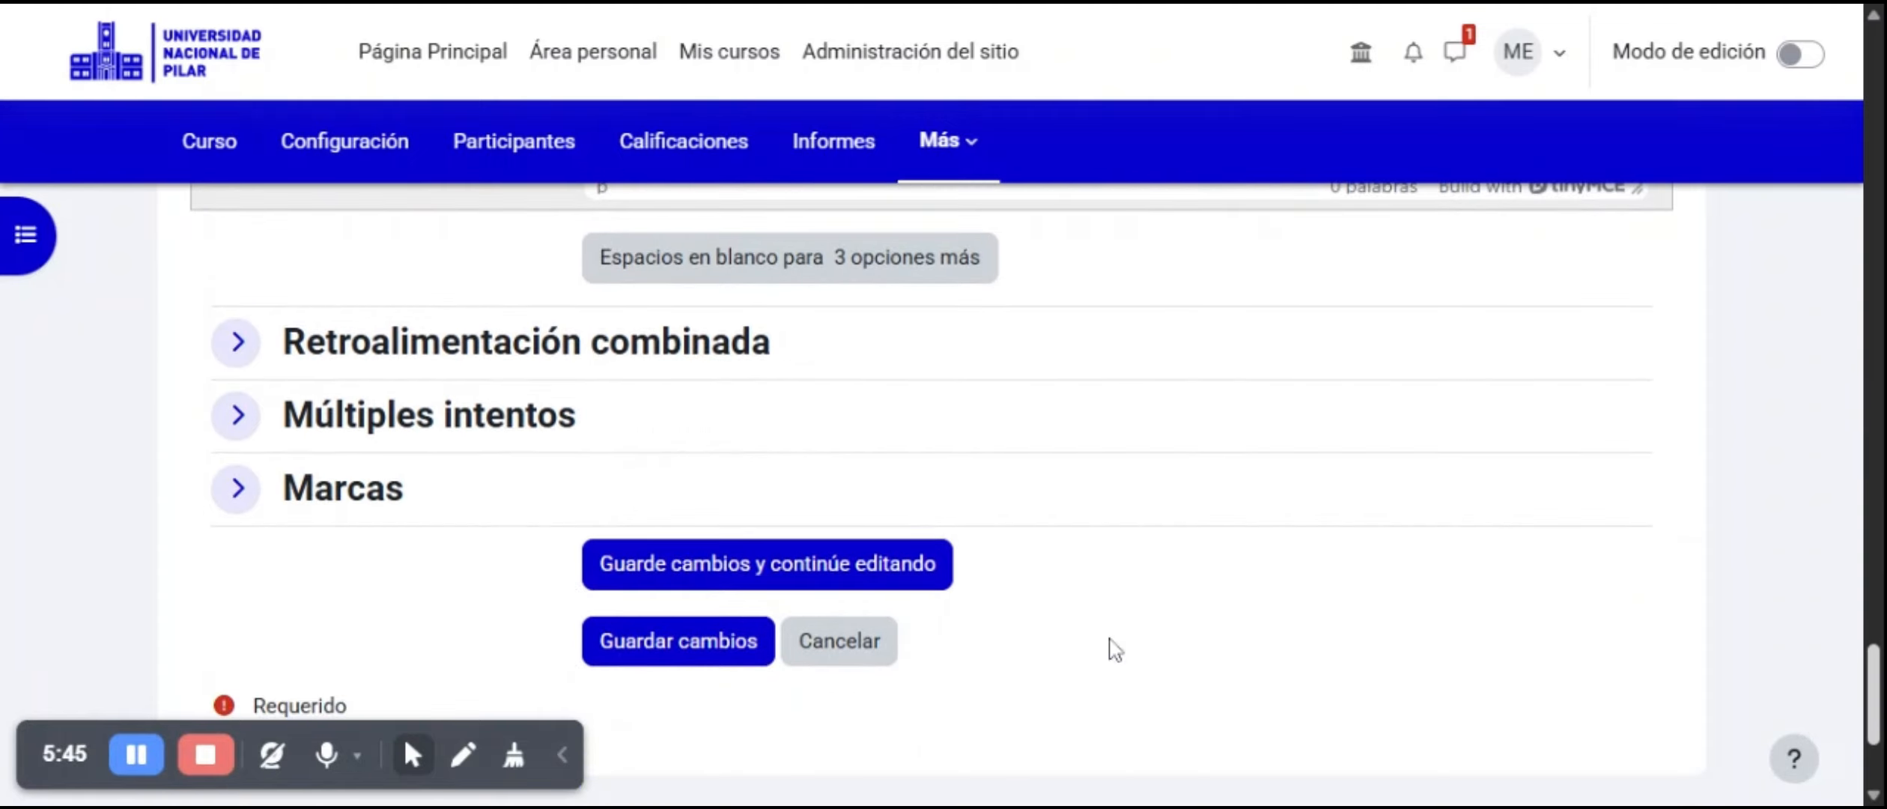
{"action": "left_click", "coordinate": [714, 658]}
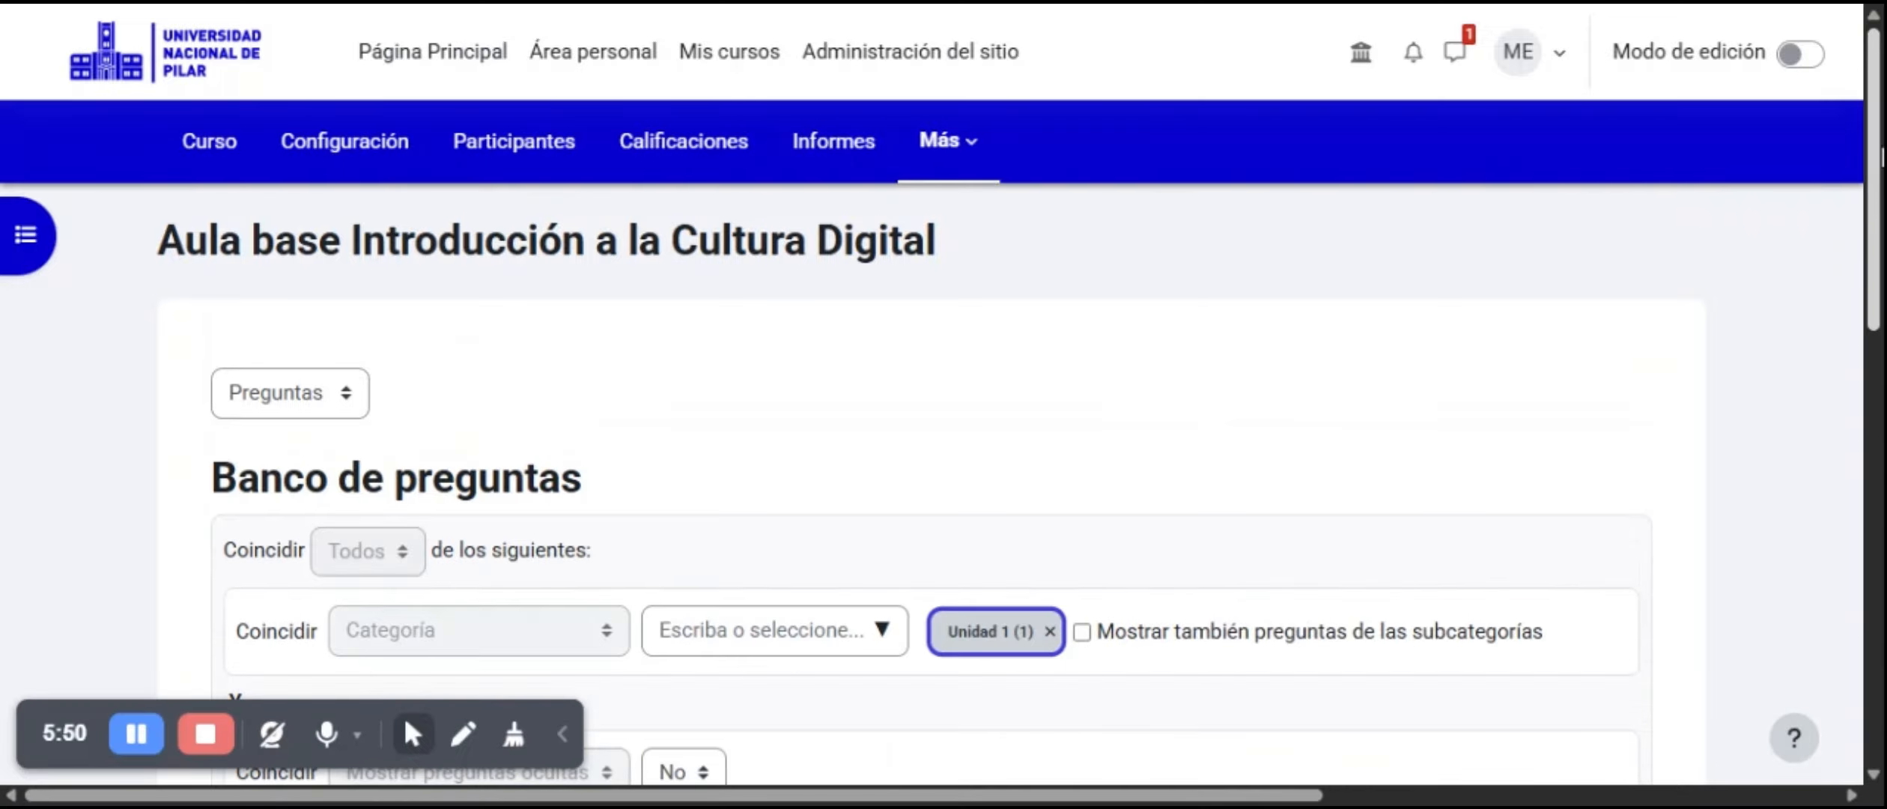
{"action": "scroll", "coordinate": [1870, 174], "scroll_direction": "down", "scroll_amount": 6}
{"action": "scroll", "coordinate": [1870, 509], "scroll_direction": "down", "scroll_amount": 6}
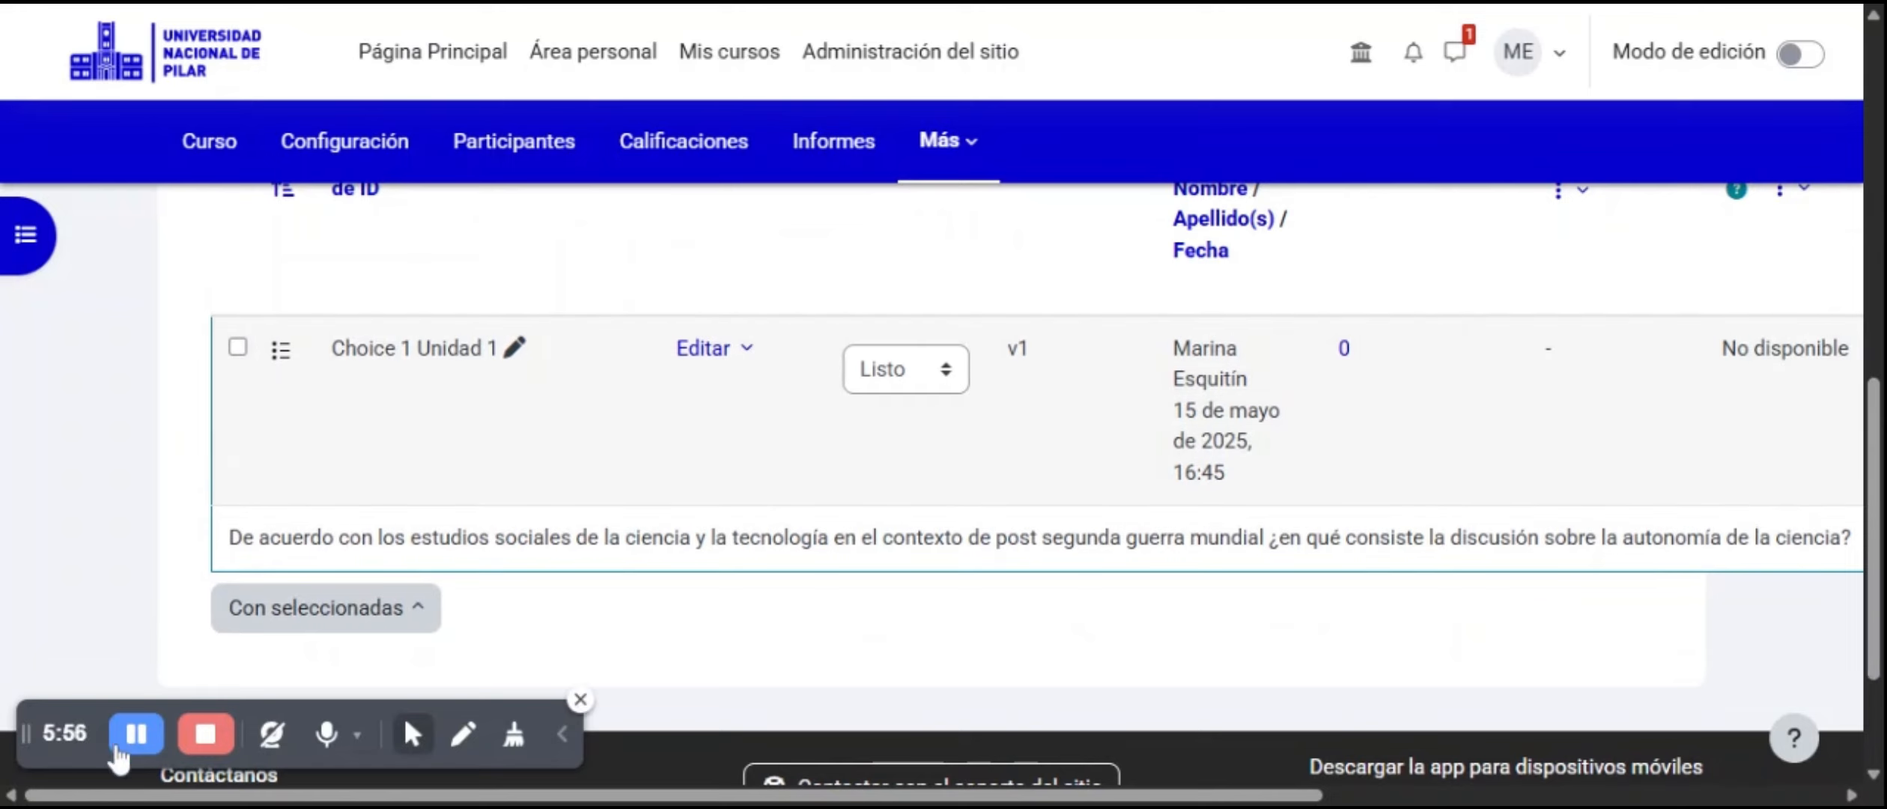
{"action": "scroll", "coordinate": [117, 758], "scroll_direction": "down", "scroll_amount": 1}
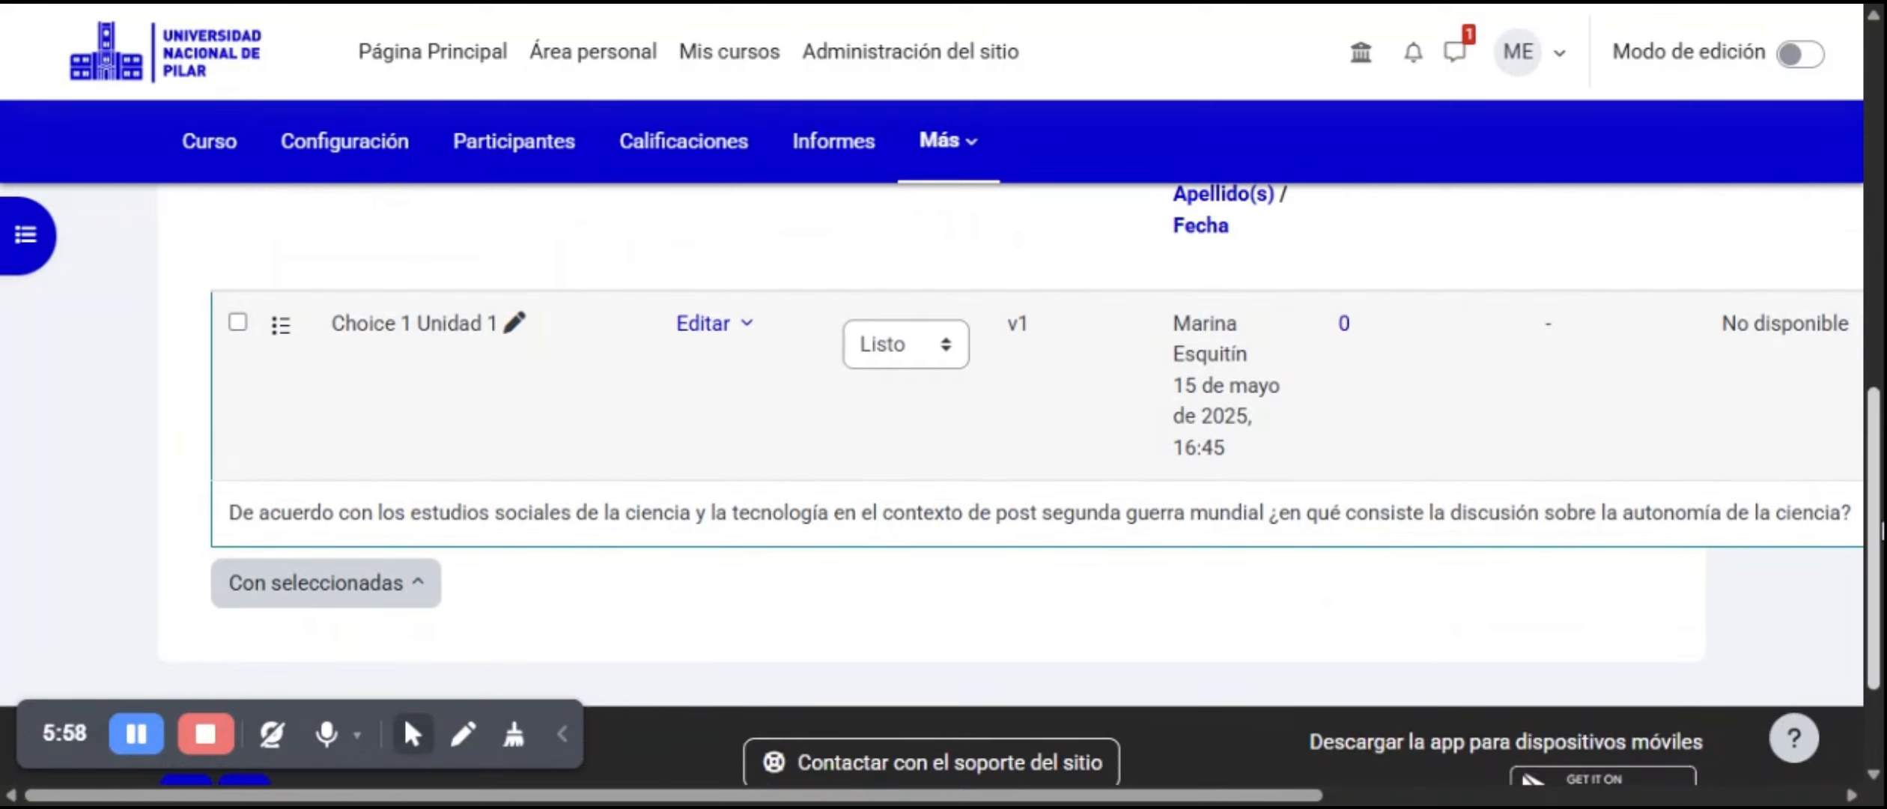
Add a true/false question named "Verdadero o Falso 1 Unidad 1" to the Unidad 1 category, with Falso as the correct answer.
{"action": "scroll", "coordinate": [117, 758], "scroll_direction": "up", "scroll_amount": 4}
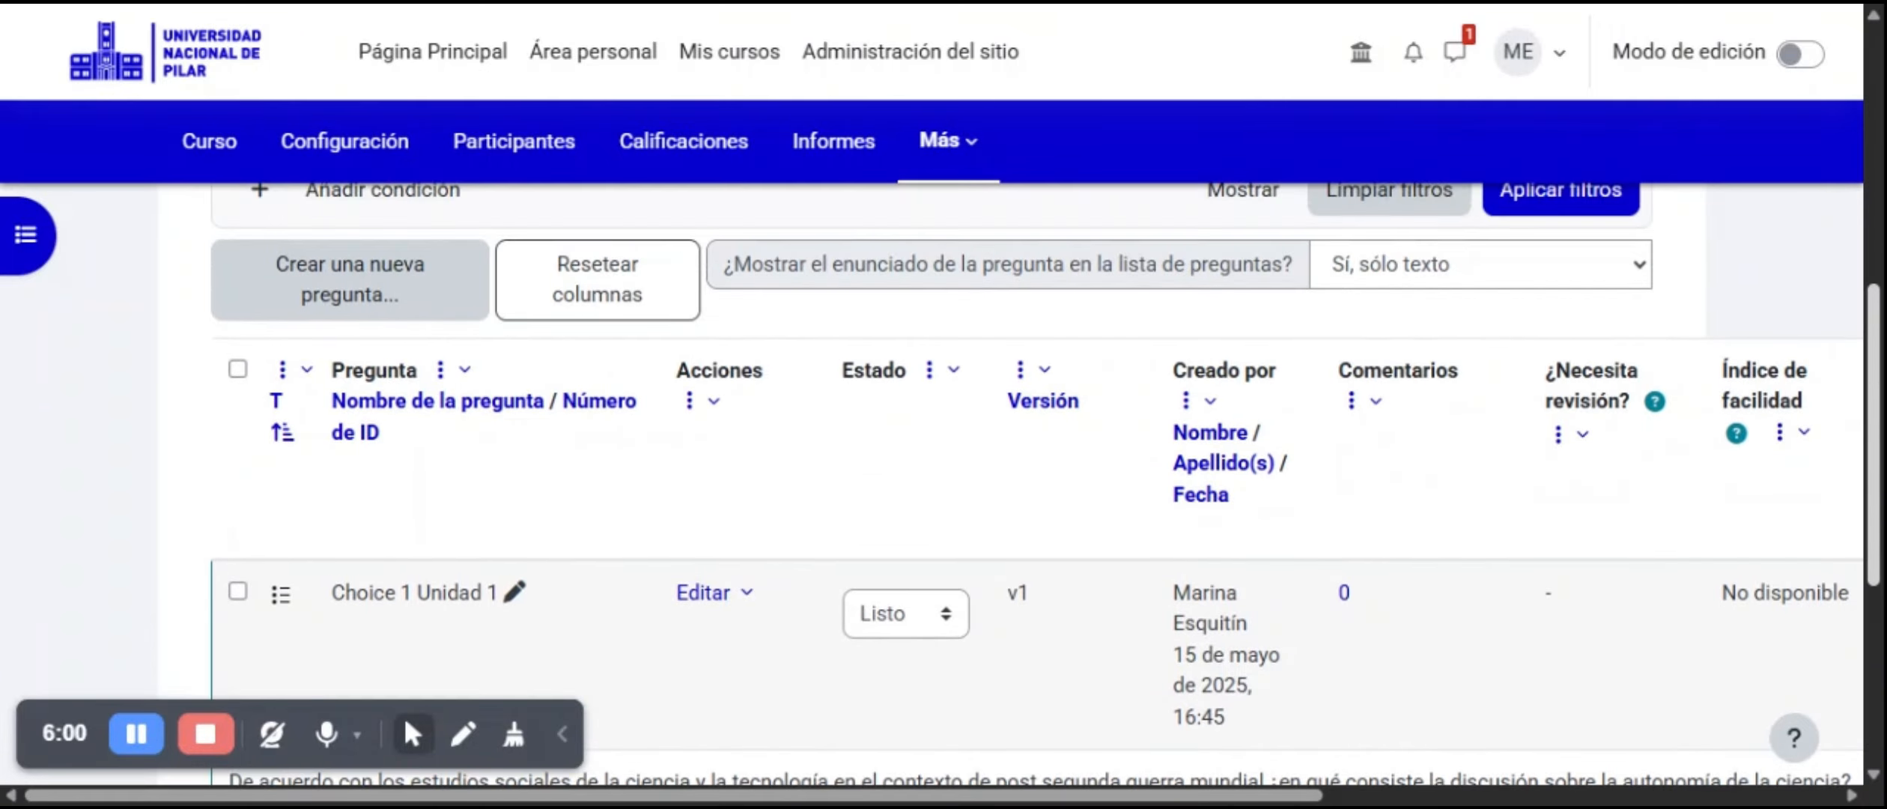
{"action": "scroll", "coordinate": [1046, 482], "scroll_direction": "up", "scroll_amount": 5}
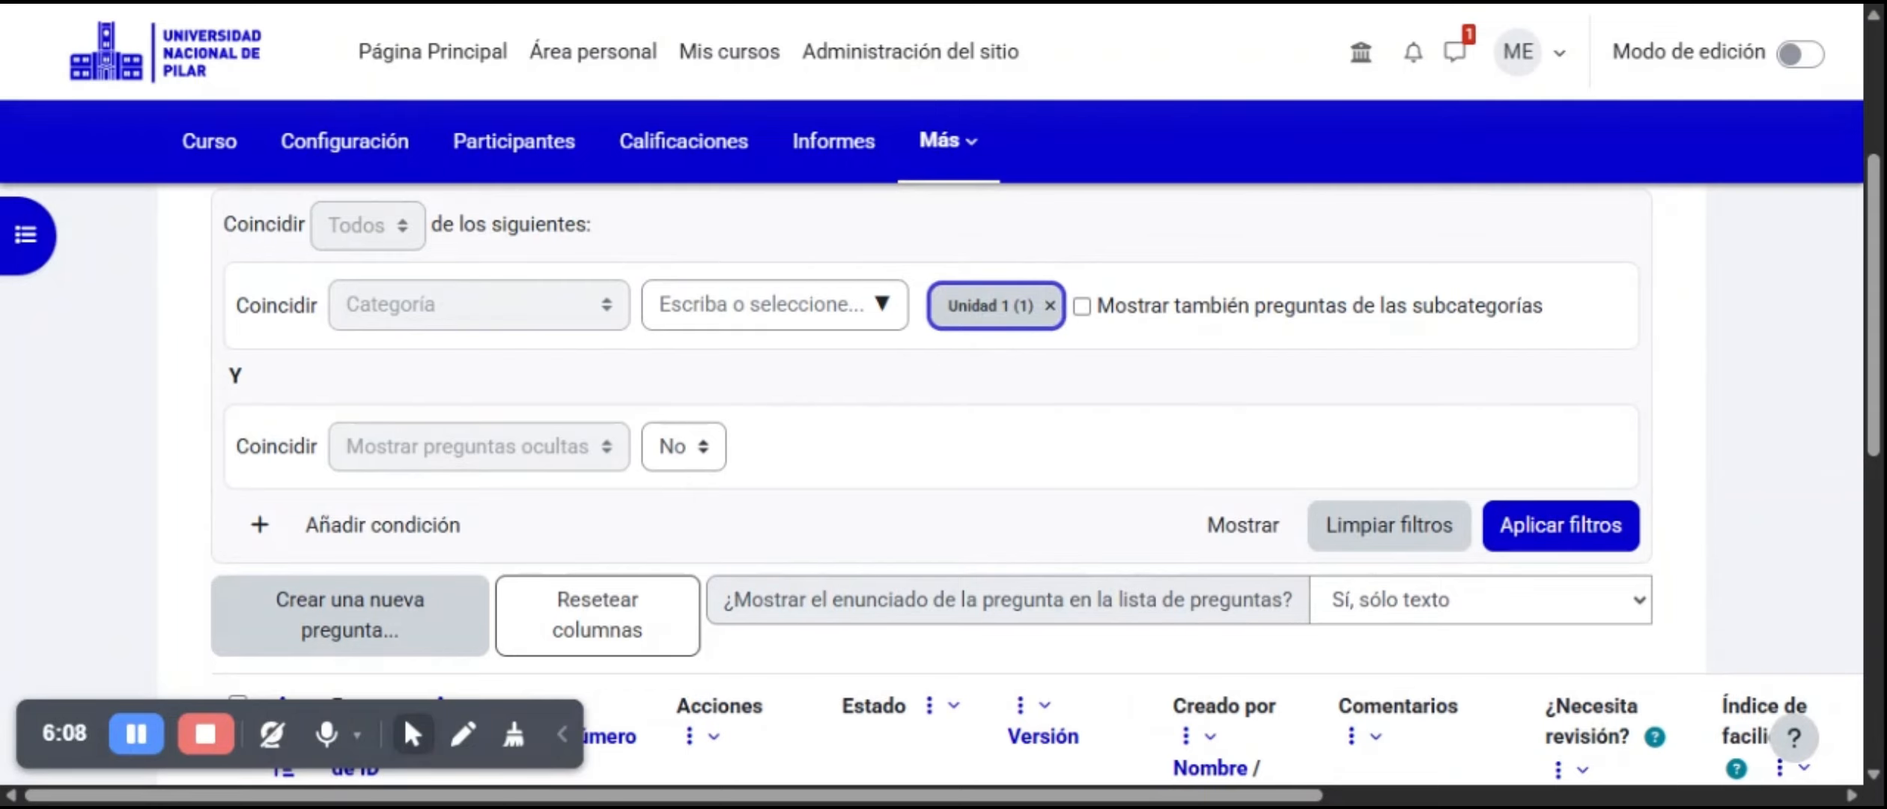
{"action": "scroll", "coordinate": [932, 479], "scroll_direction": "up", "scroll_amount": 2}
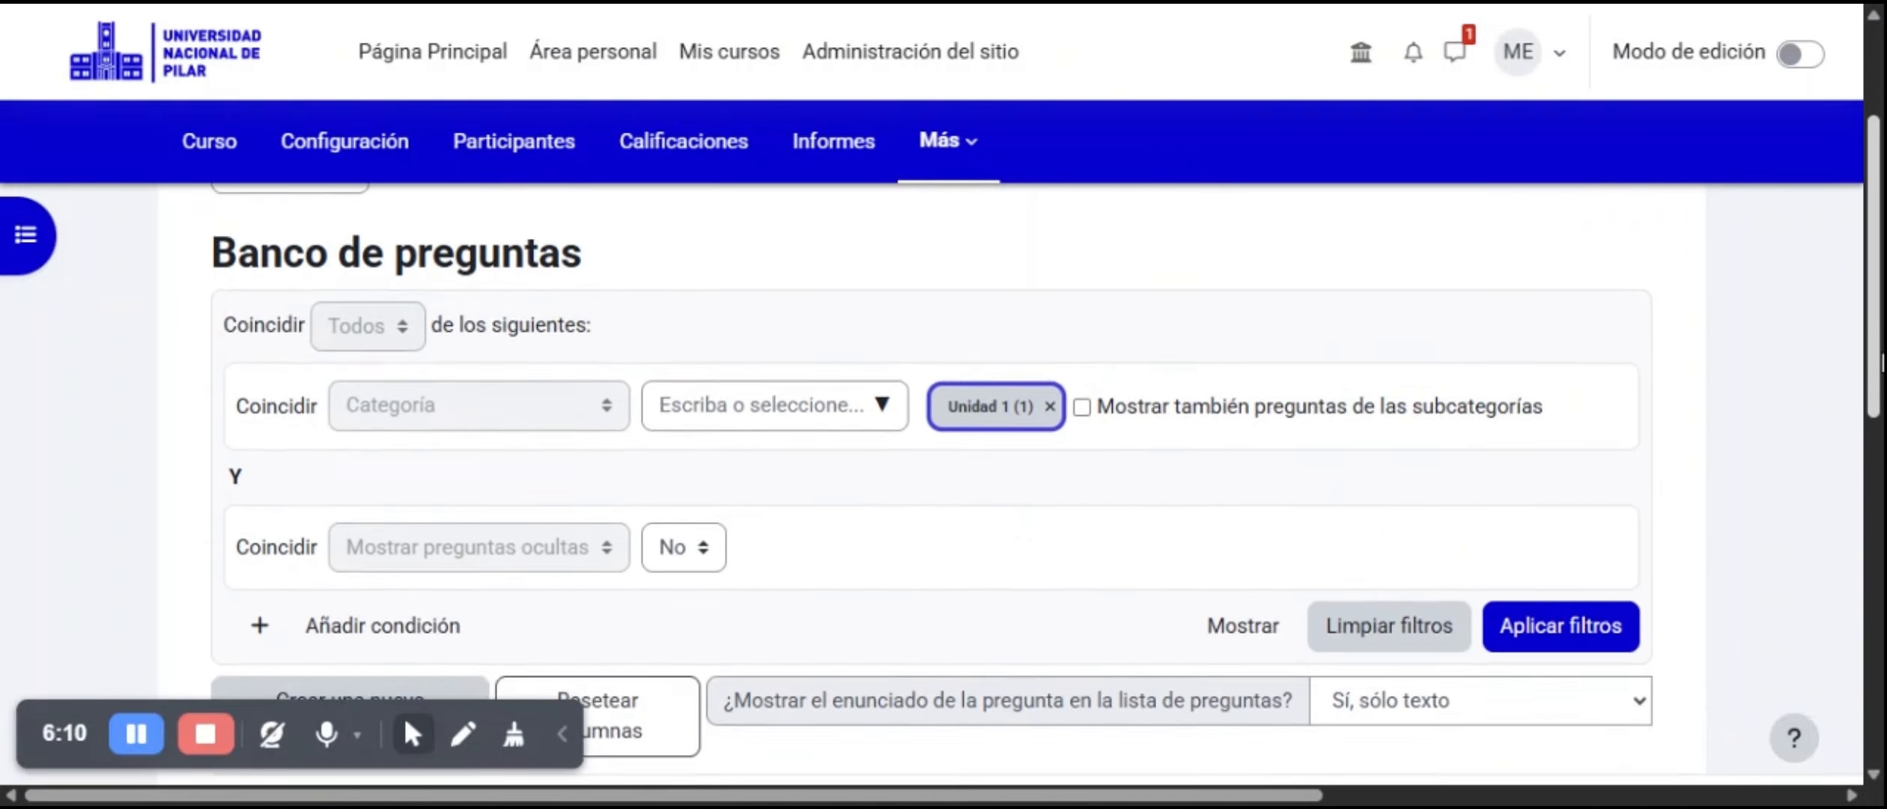
{"action": "scroll", "coordinate": [599, 555], "scroll_direction": "down", "scroll_amount": 4}
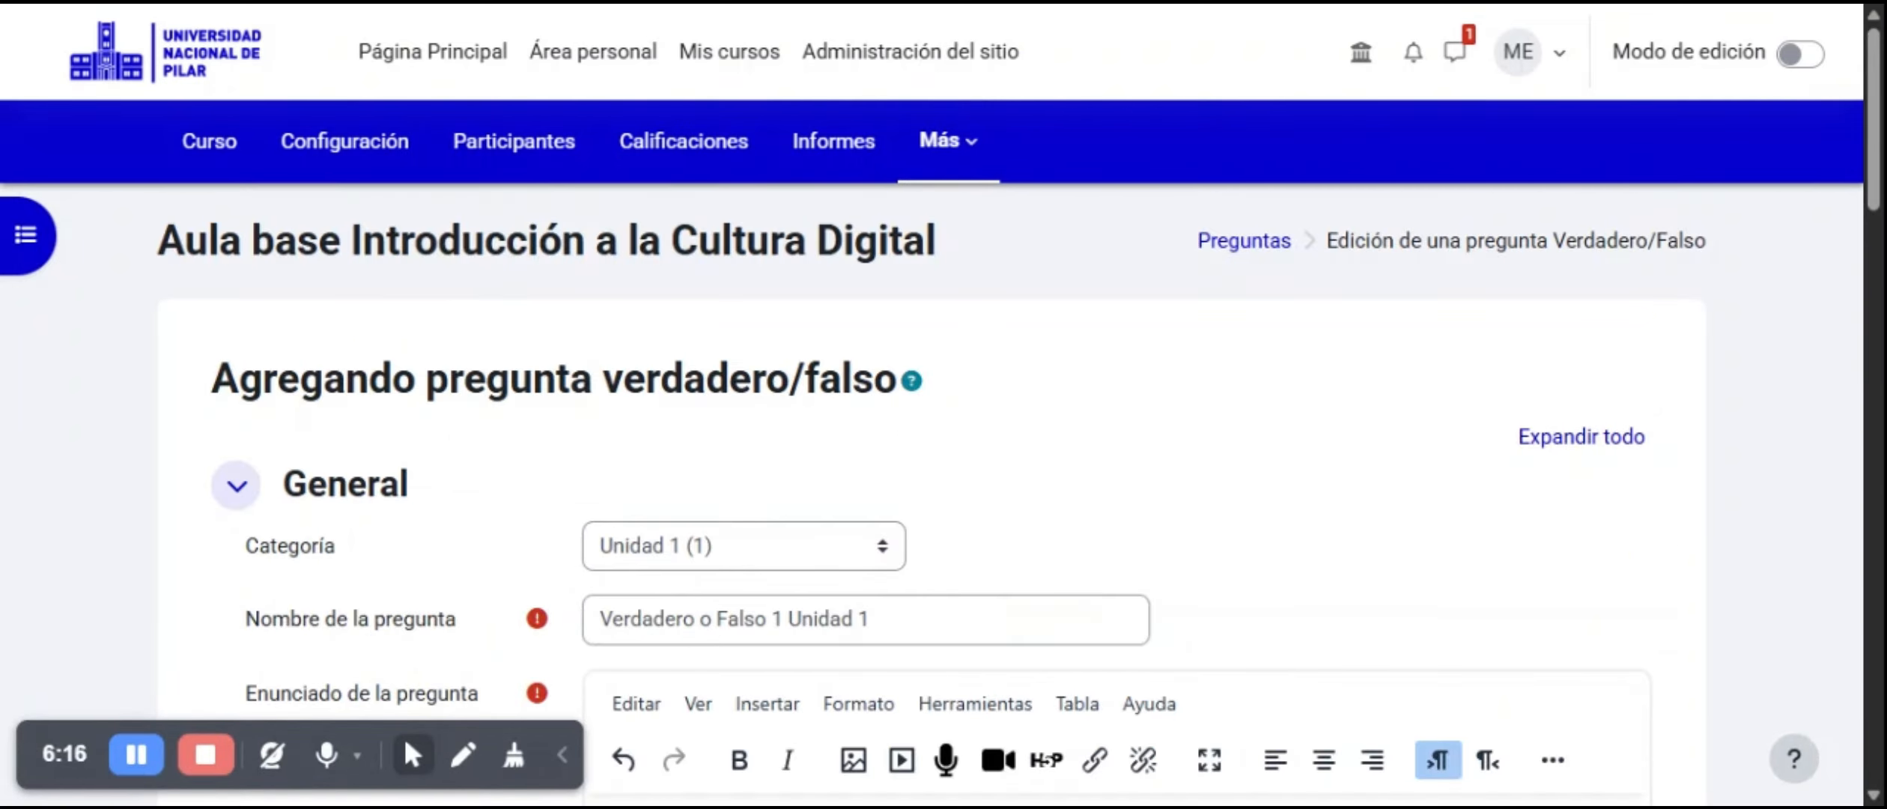
{"action": "left_click_drag", "start_coordinate": [1870, 97], "coordinate": [1843, 419]}
{"action": "left_click", "coordinate": [659, 347]}
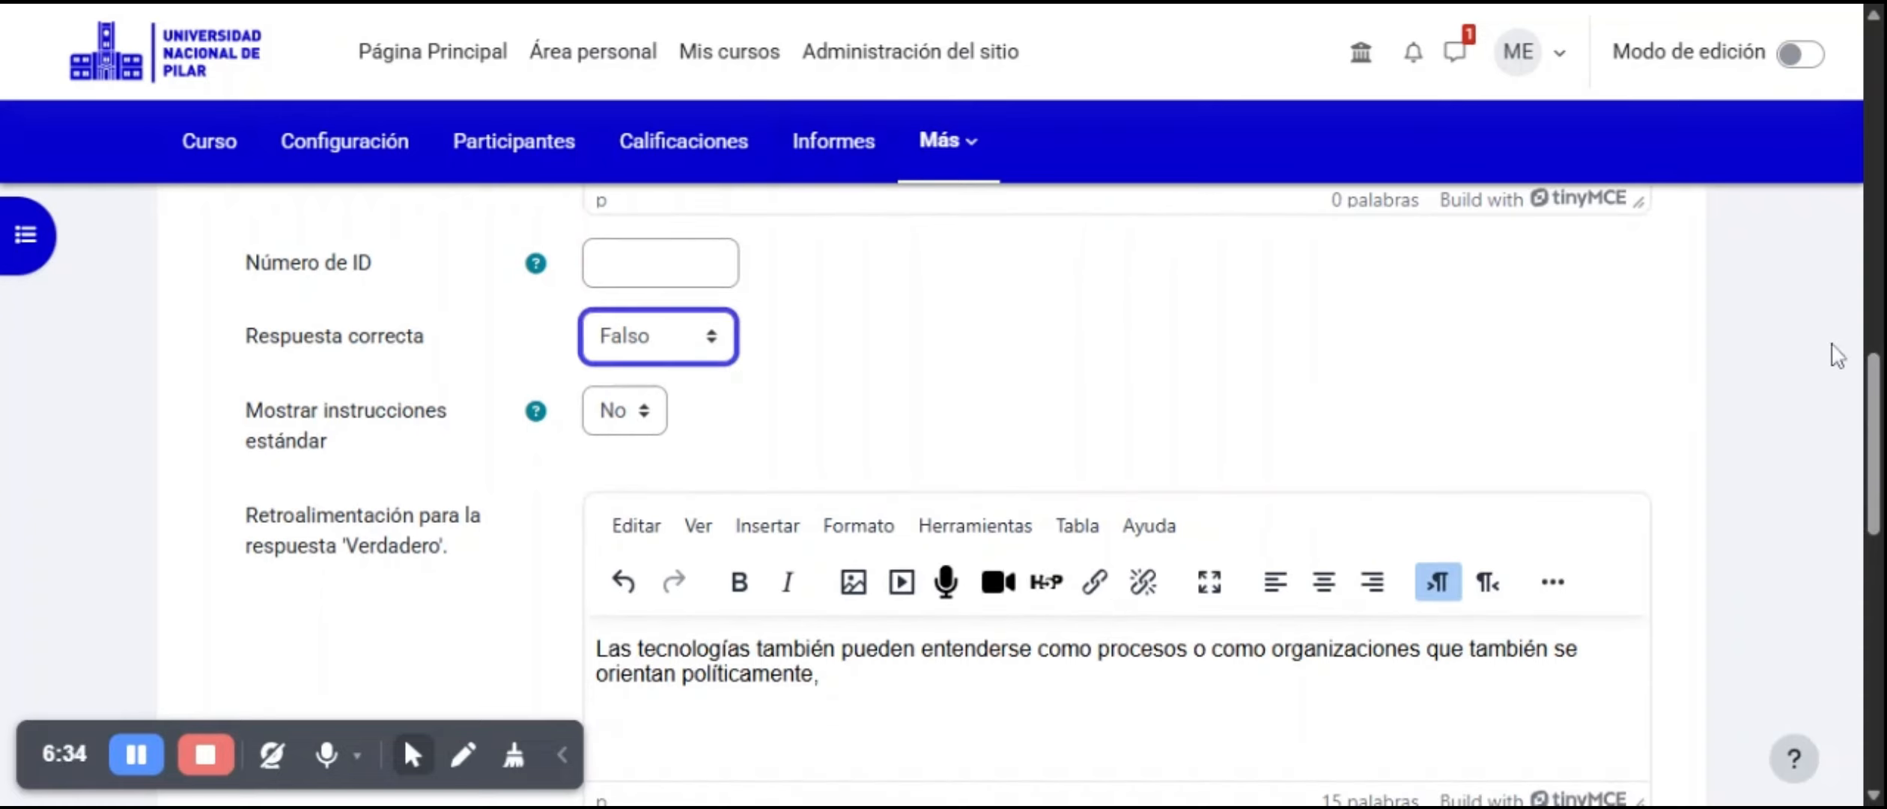
Replace the comma ending the feedback text for the 'Verdadero' answer with a period.
{"action": "scroll", "coordinate": [1870, 385], "scroll_direction": "down", "scroll_amount": 3}
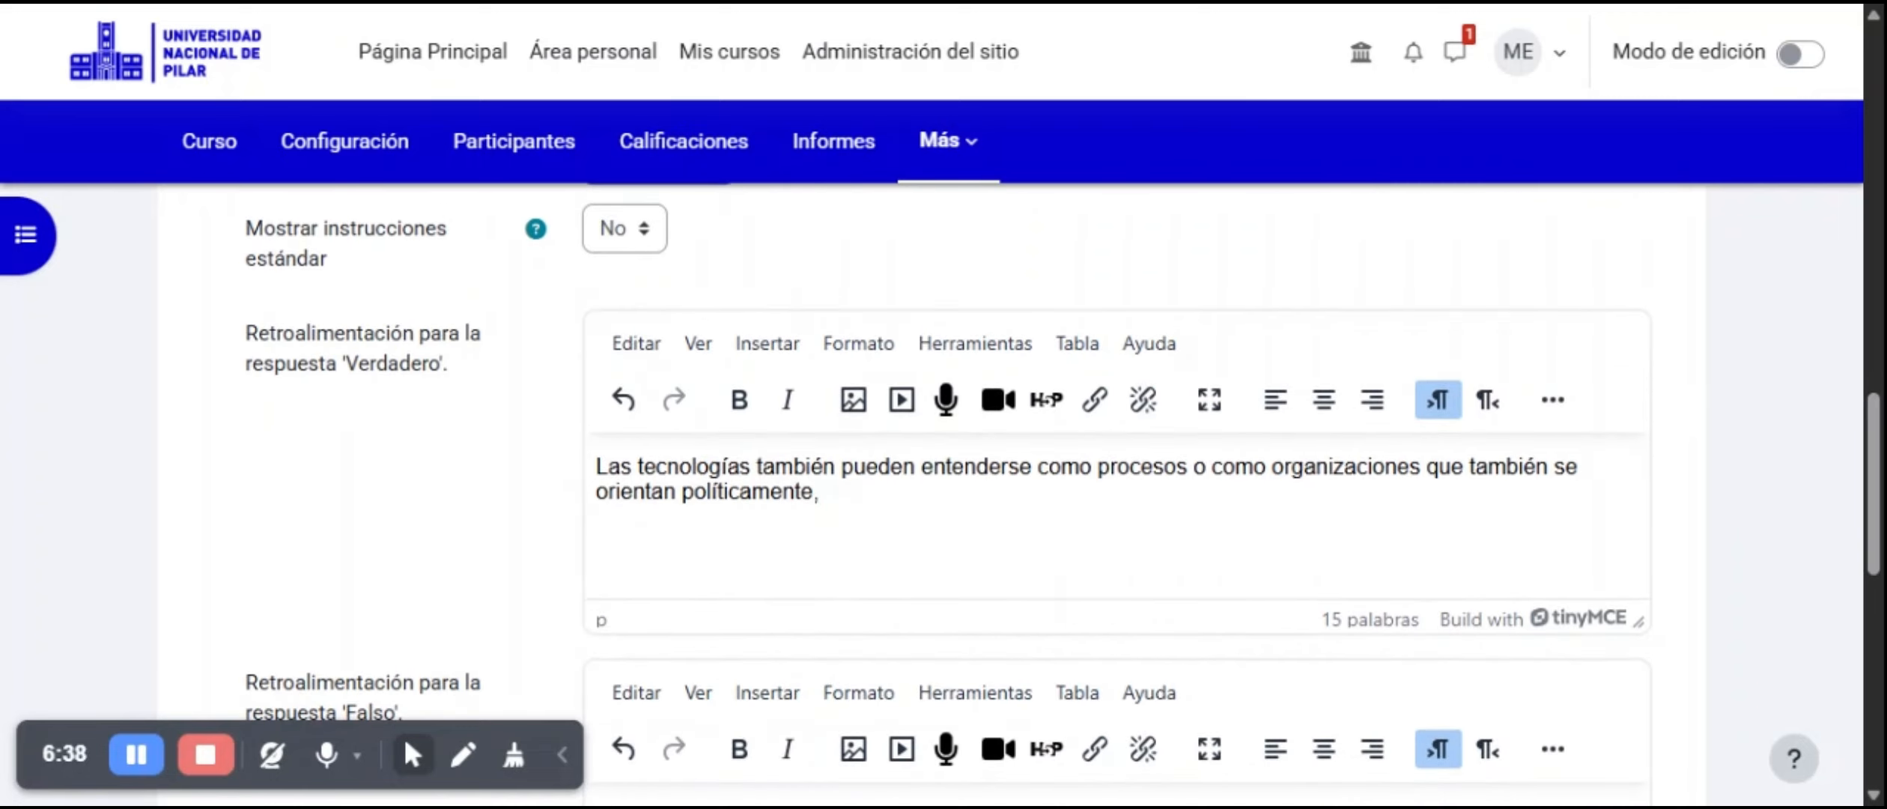
{"action": "left_click", "coordinate": [819, 492]}
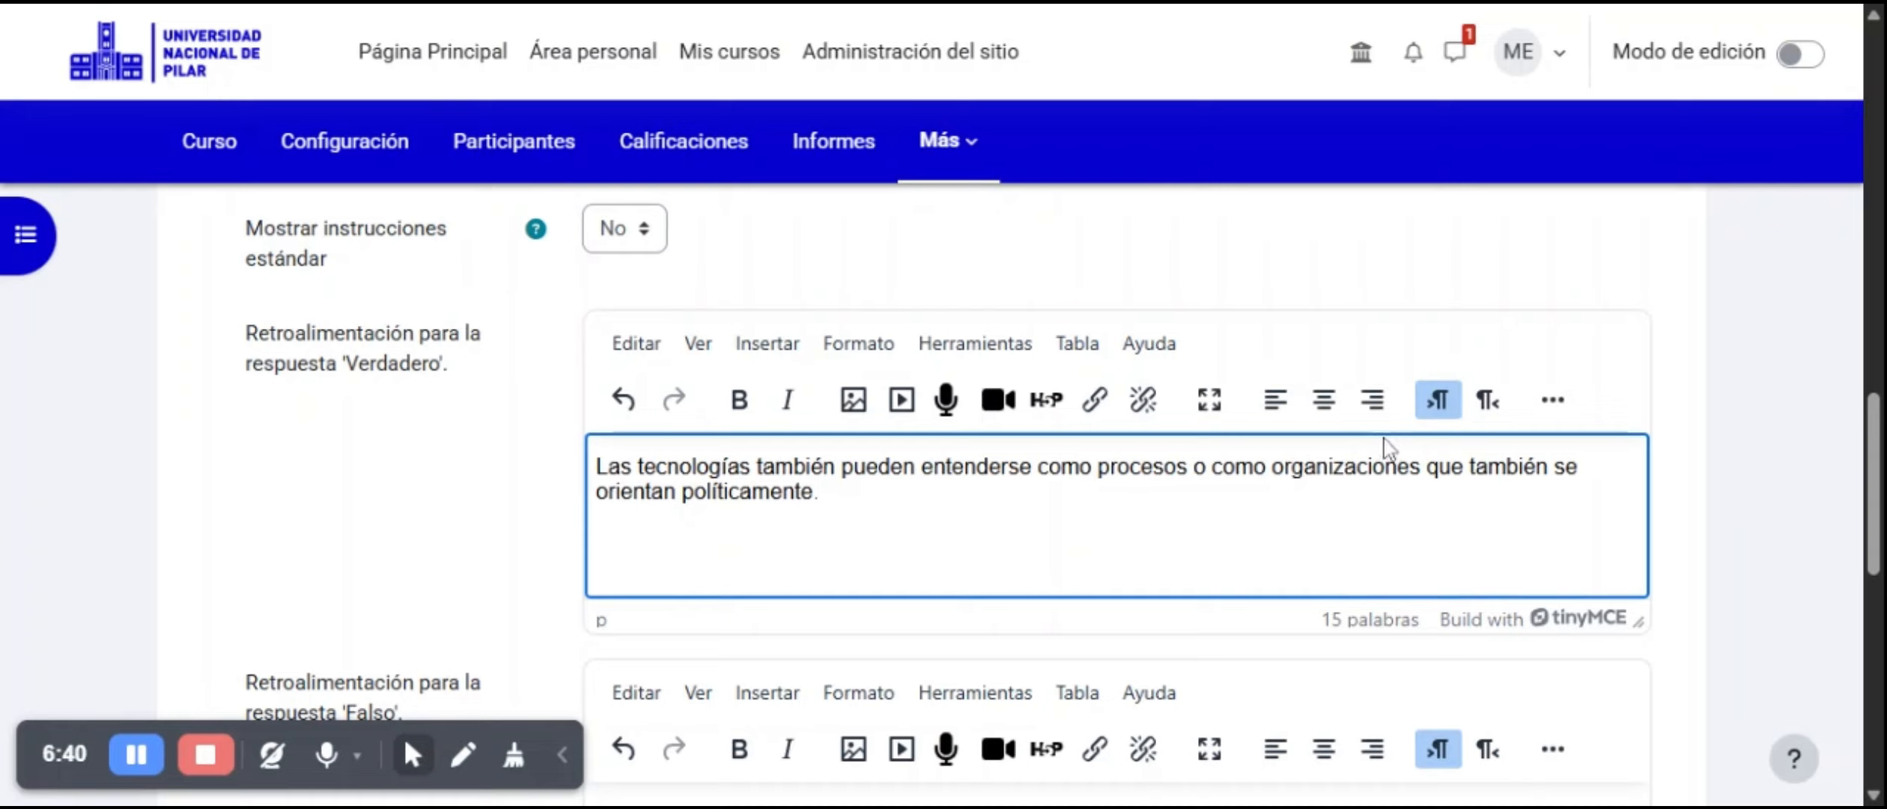
{"action": "left_click_drag", "start_coordinate": [1870, 469], "coordinate": [1872, 536]}
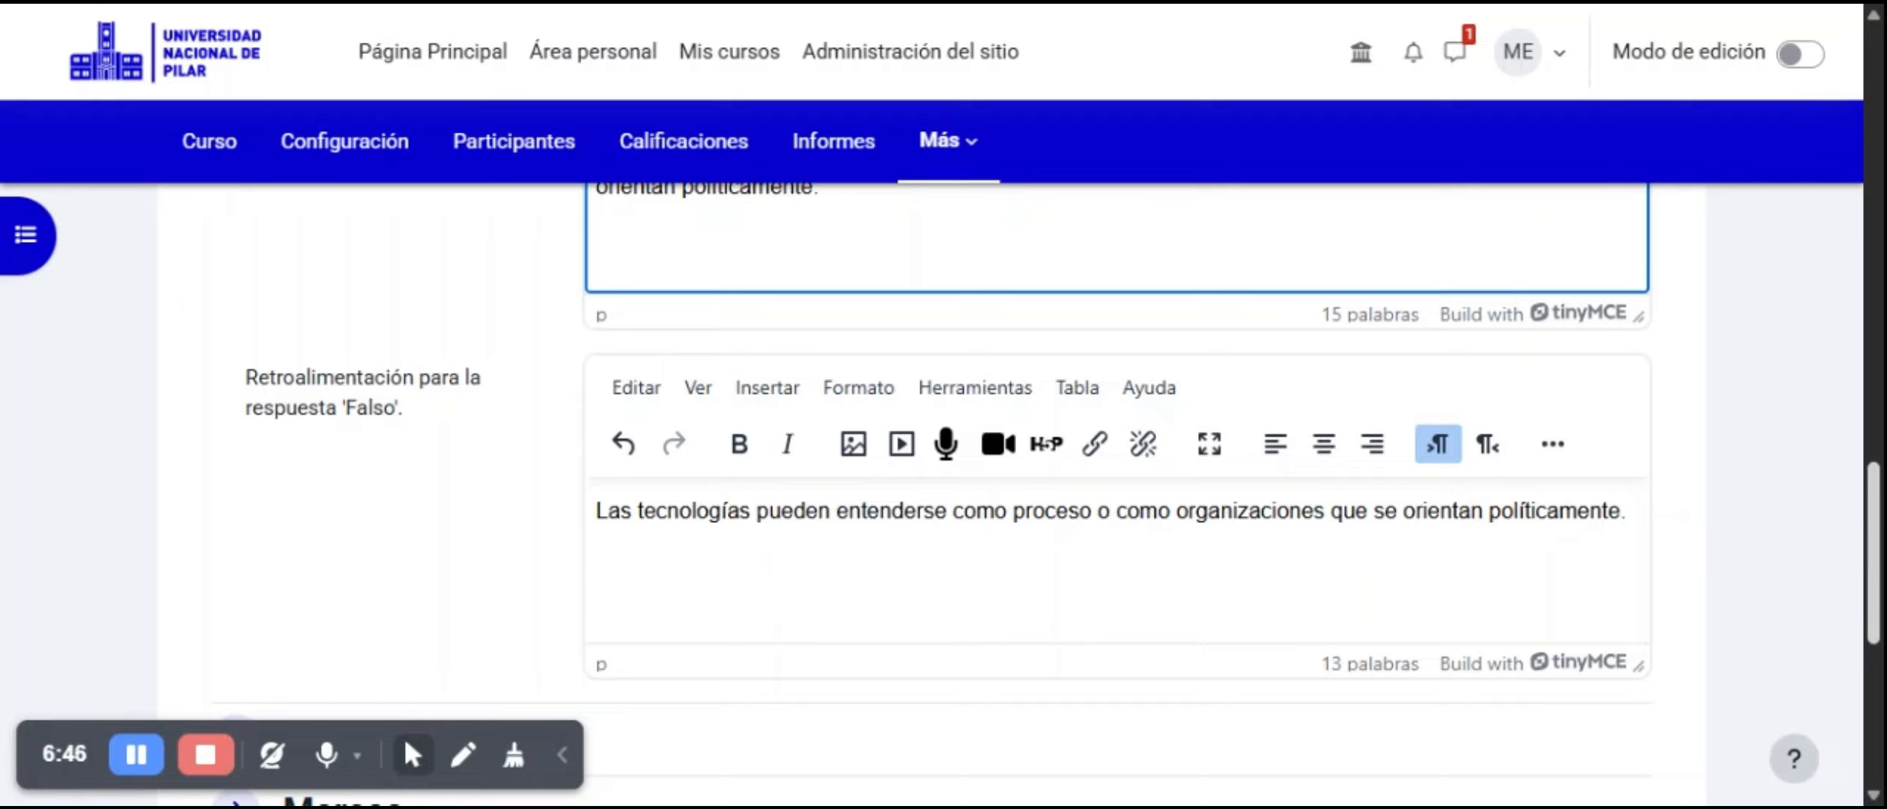
Save the true/false question and return to the question bank list.
{"action": "left_click_drag", "start_coordinate": [1872, 536], "coordinate": [1869, 644]}
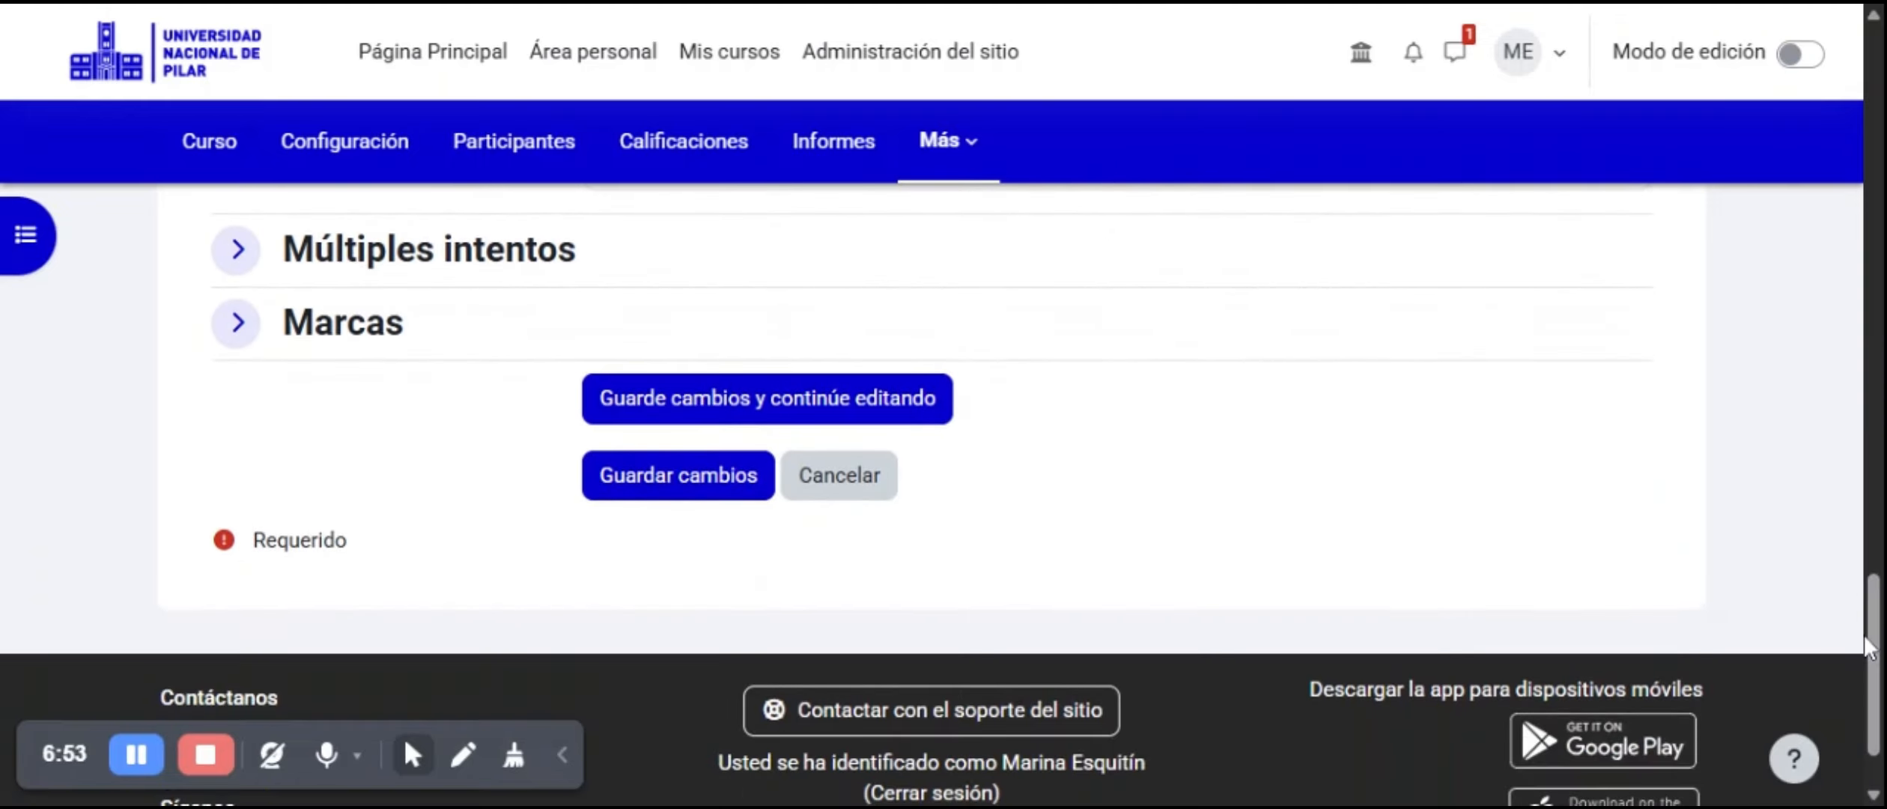
{"action": "left_click", "coordinate": [682, 479]}
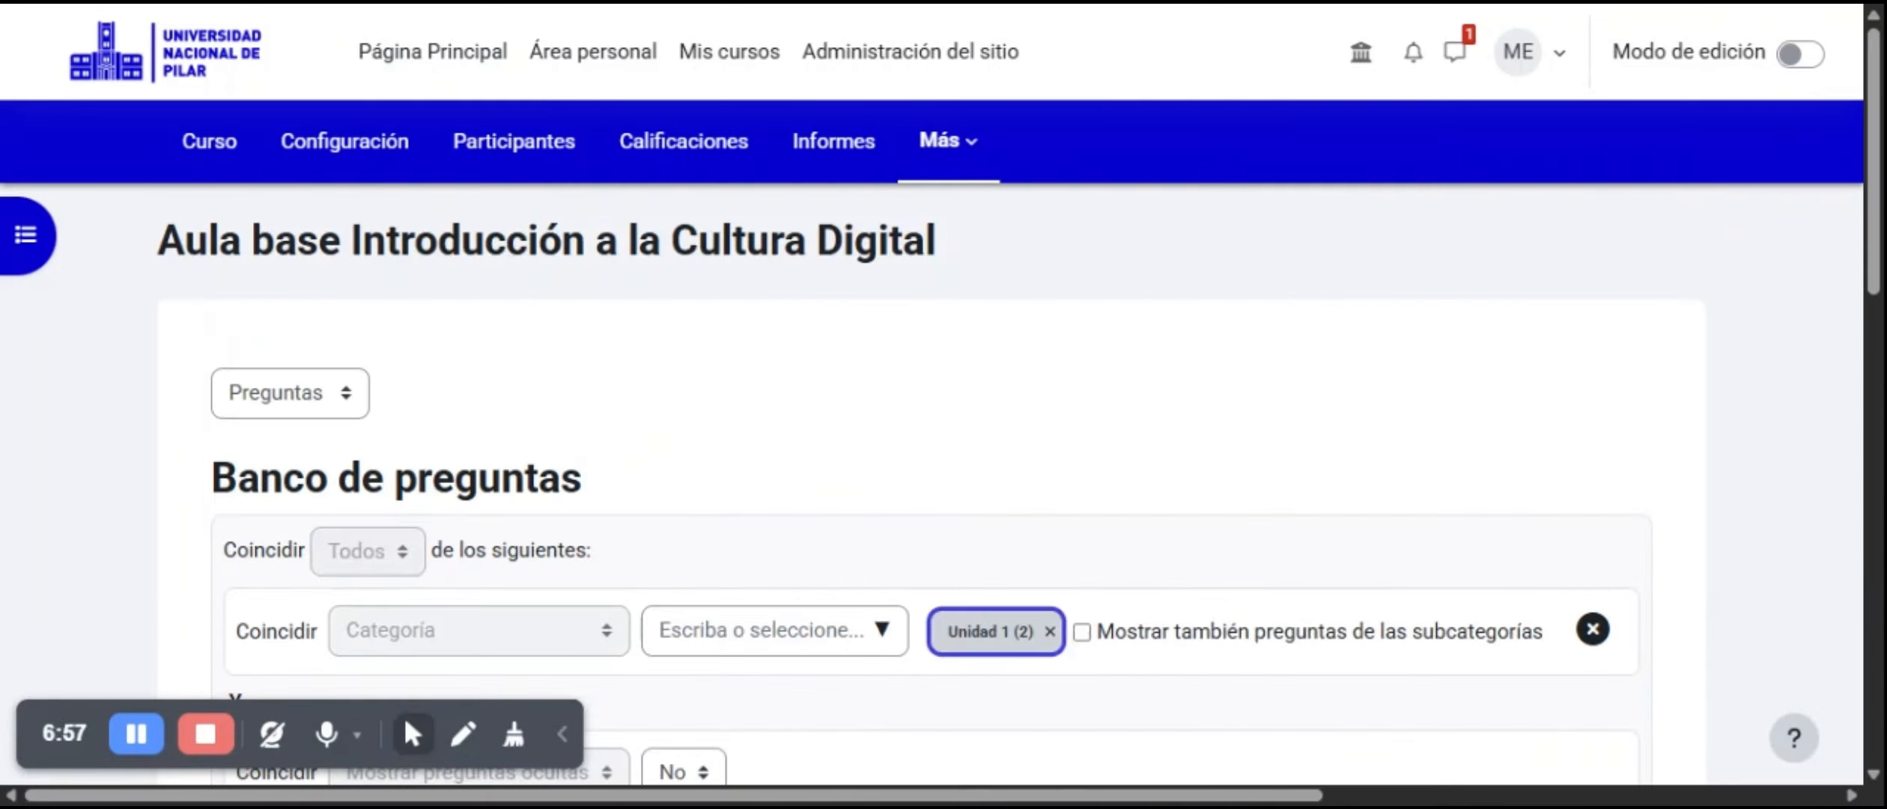
{"action": "left_click_drag", "start_coordinate": [1879, 235], "coordinate": [1879, 309]}
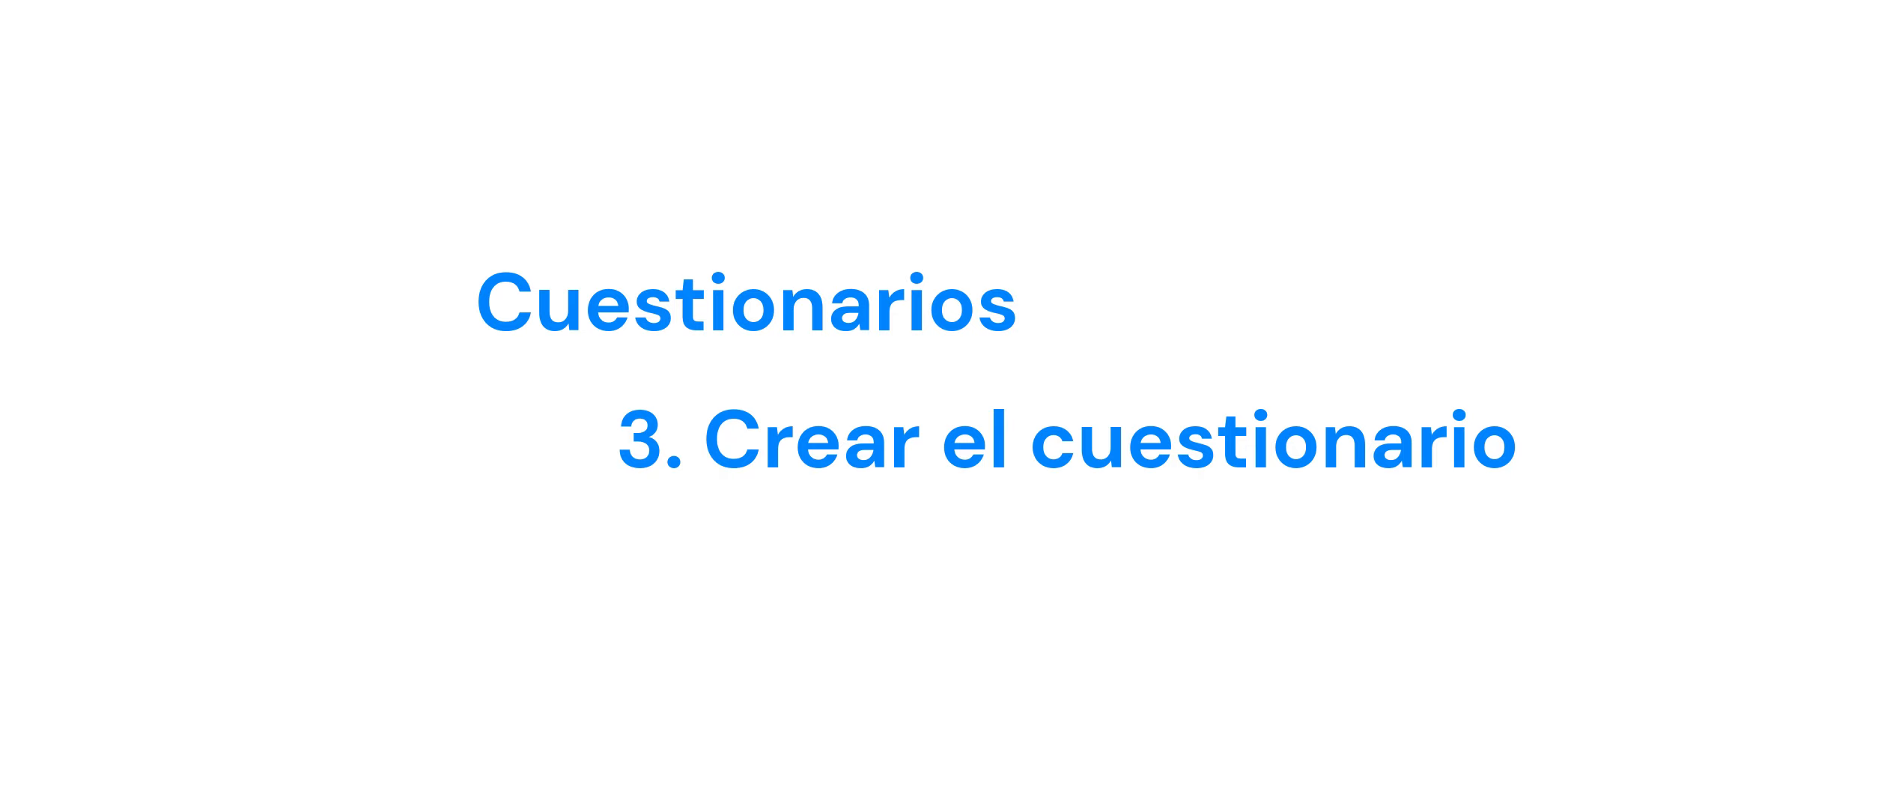
Add a Cuestionario activity below the Actividades heading of the course and name it "Cuestionario simulacro de primer parcial".
{"action": "left_click", "coordinate": [133, 755]}
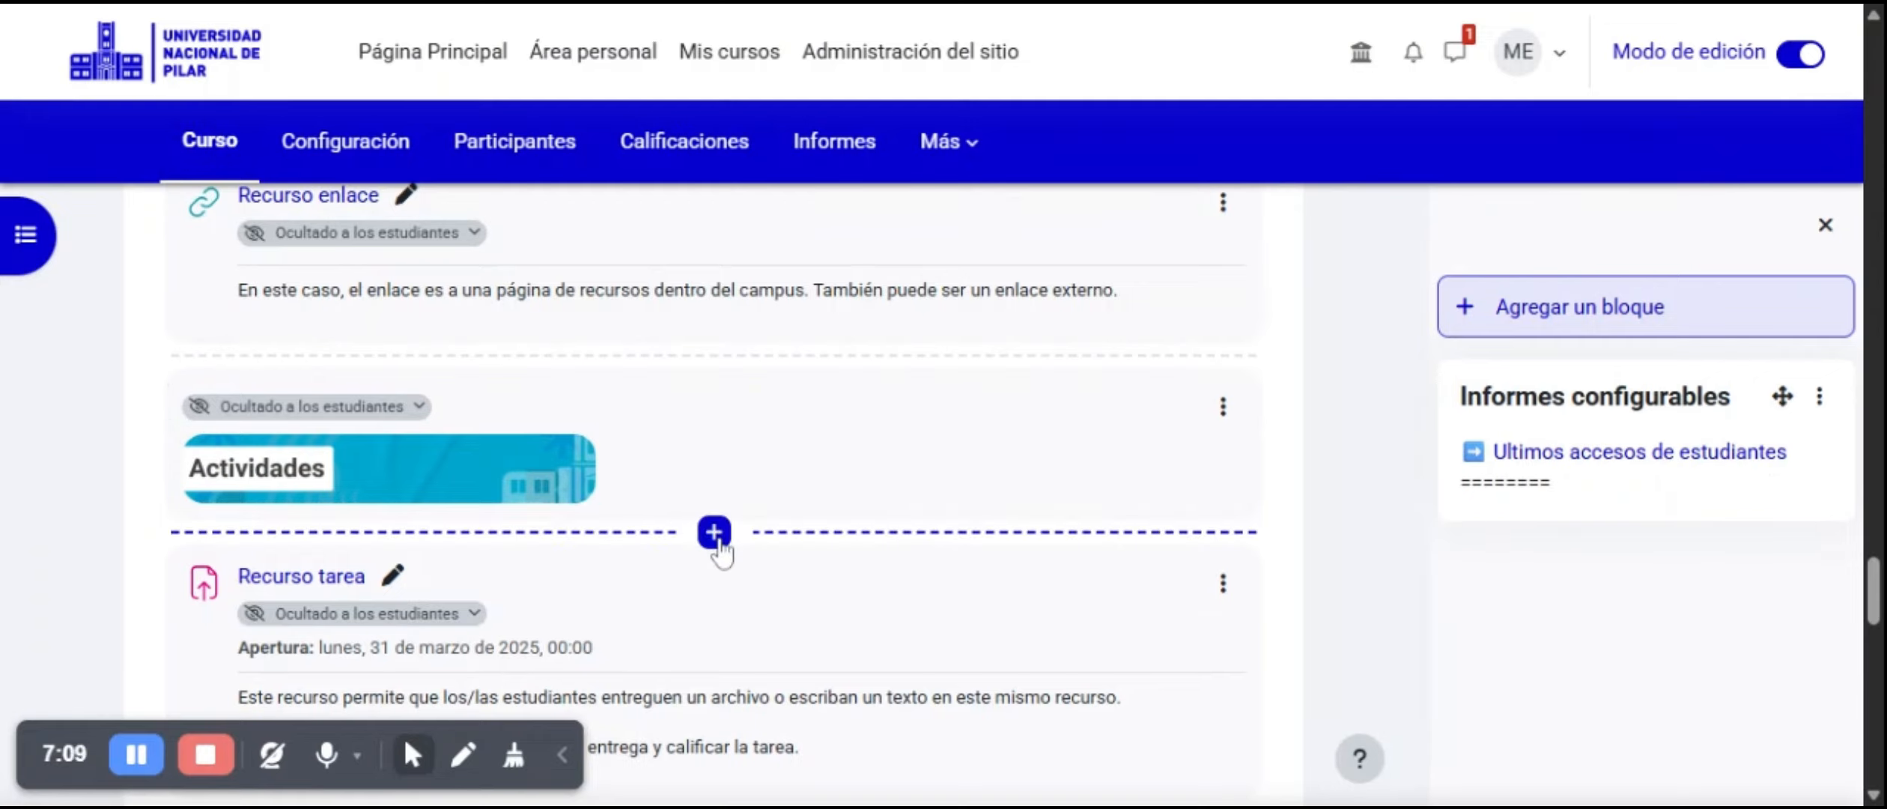
{"action": "left_click", "coordinate": [715, 533]}
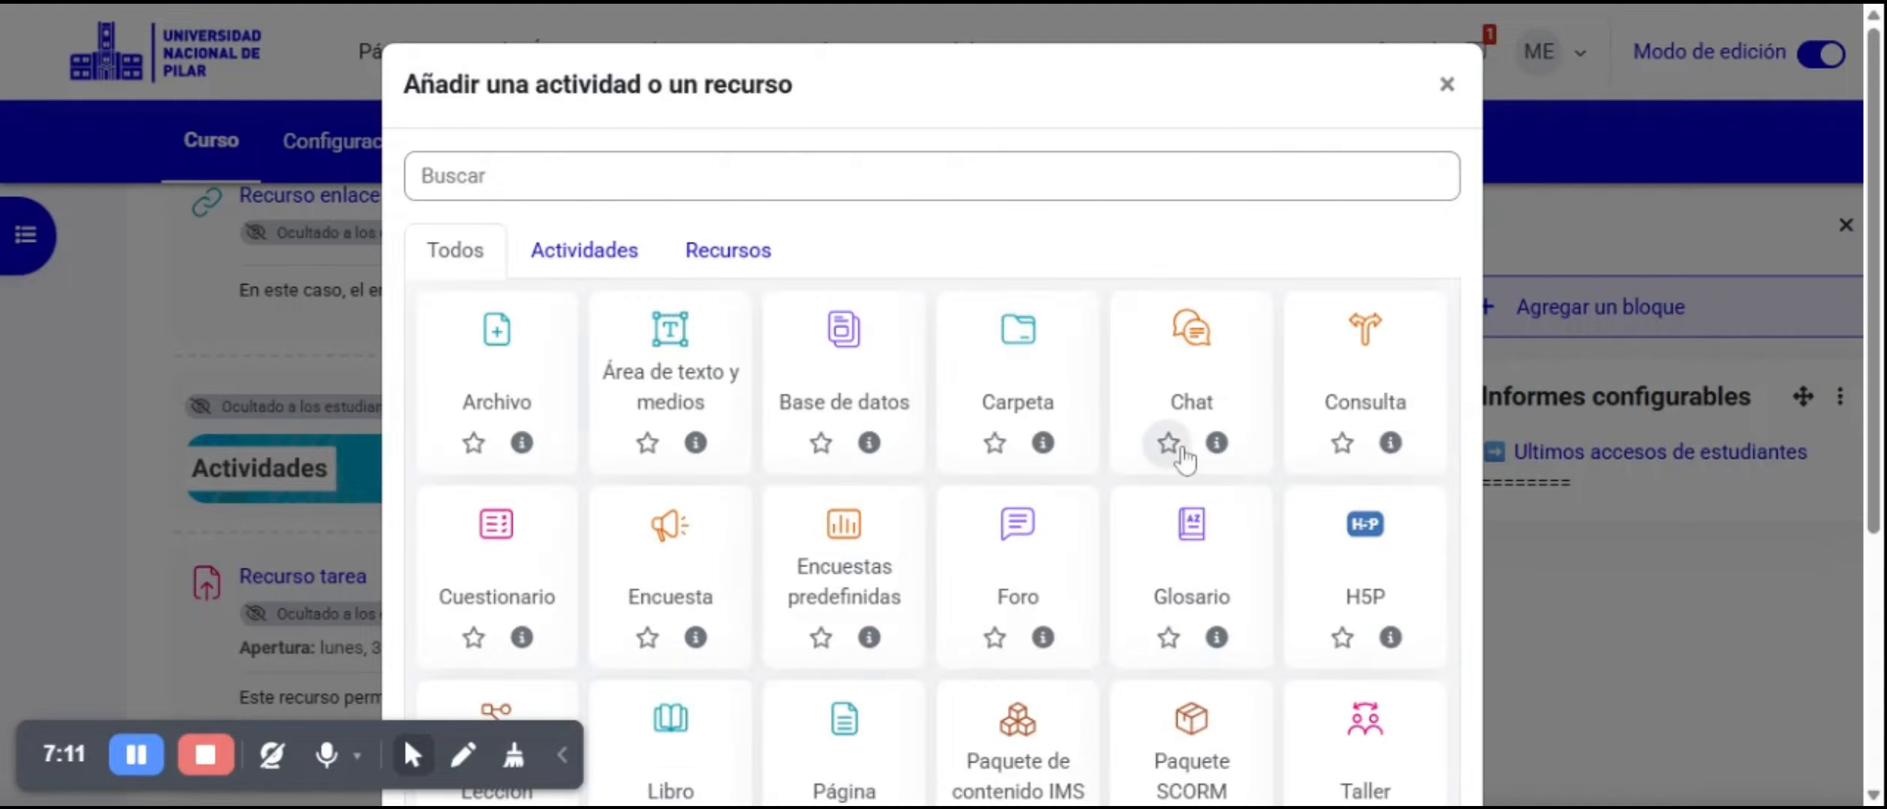
{"action": "left_click", "coordinate": [500, 549]}
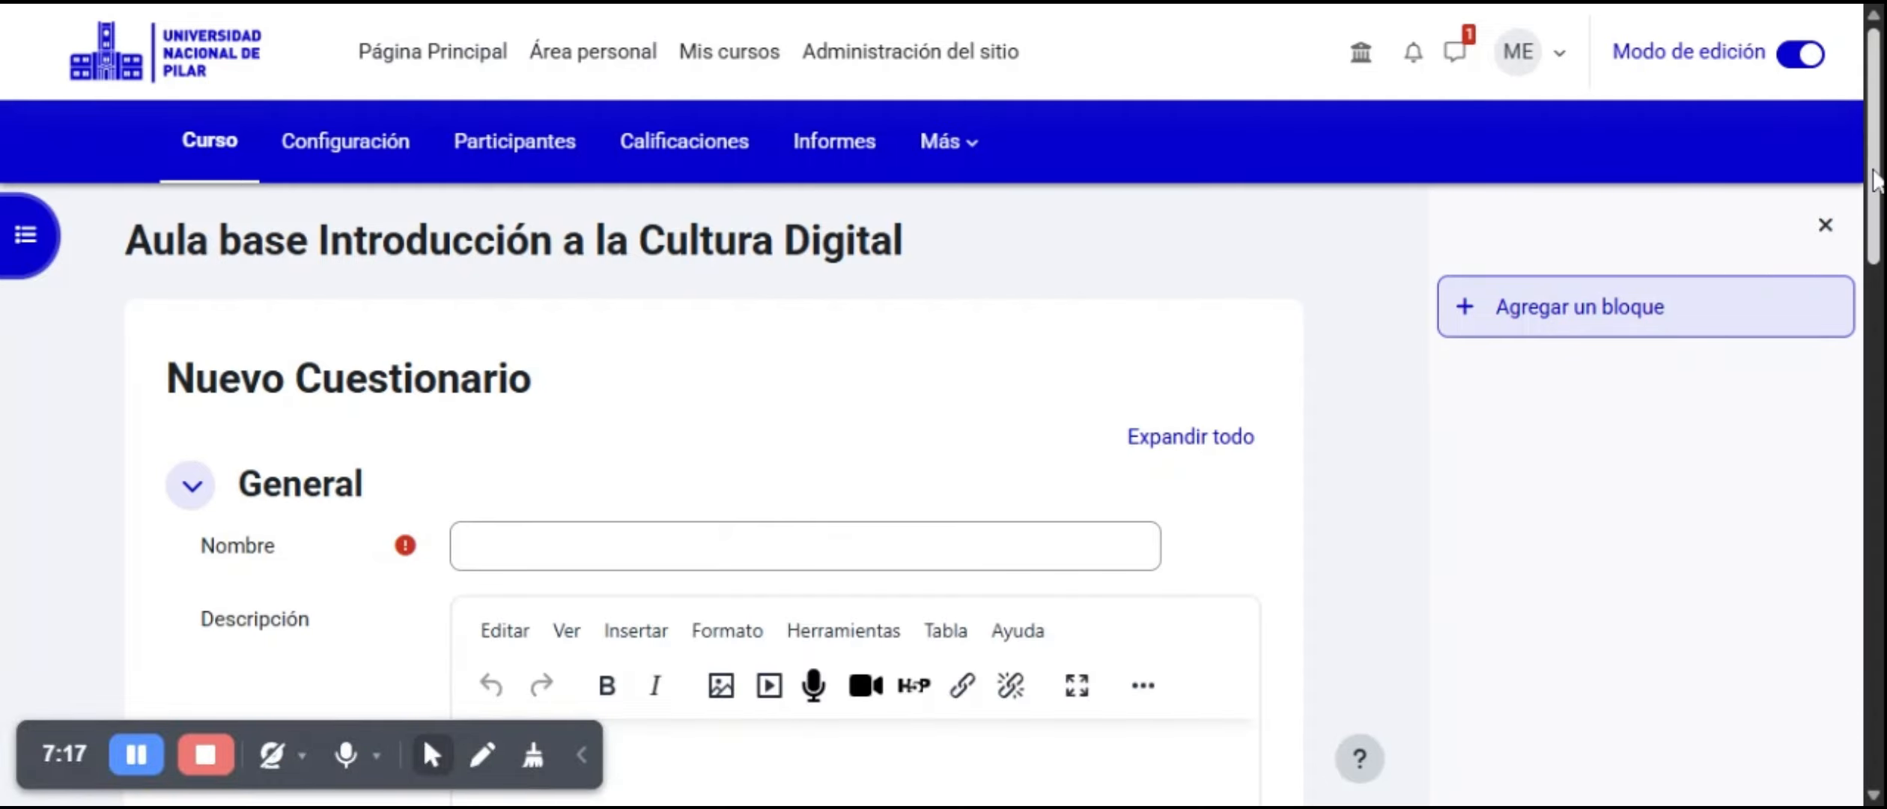
{"action": "scroll", "coordinate": [1874, 180], "scroll_direction": "down", "scroll_amount": 3}
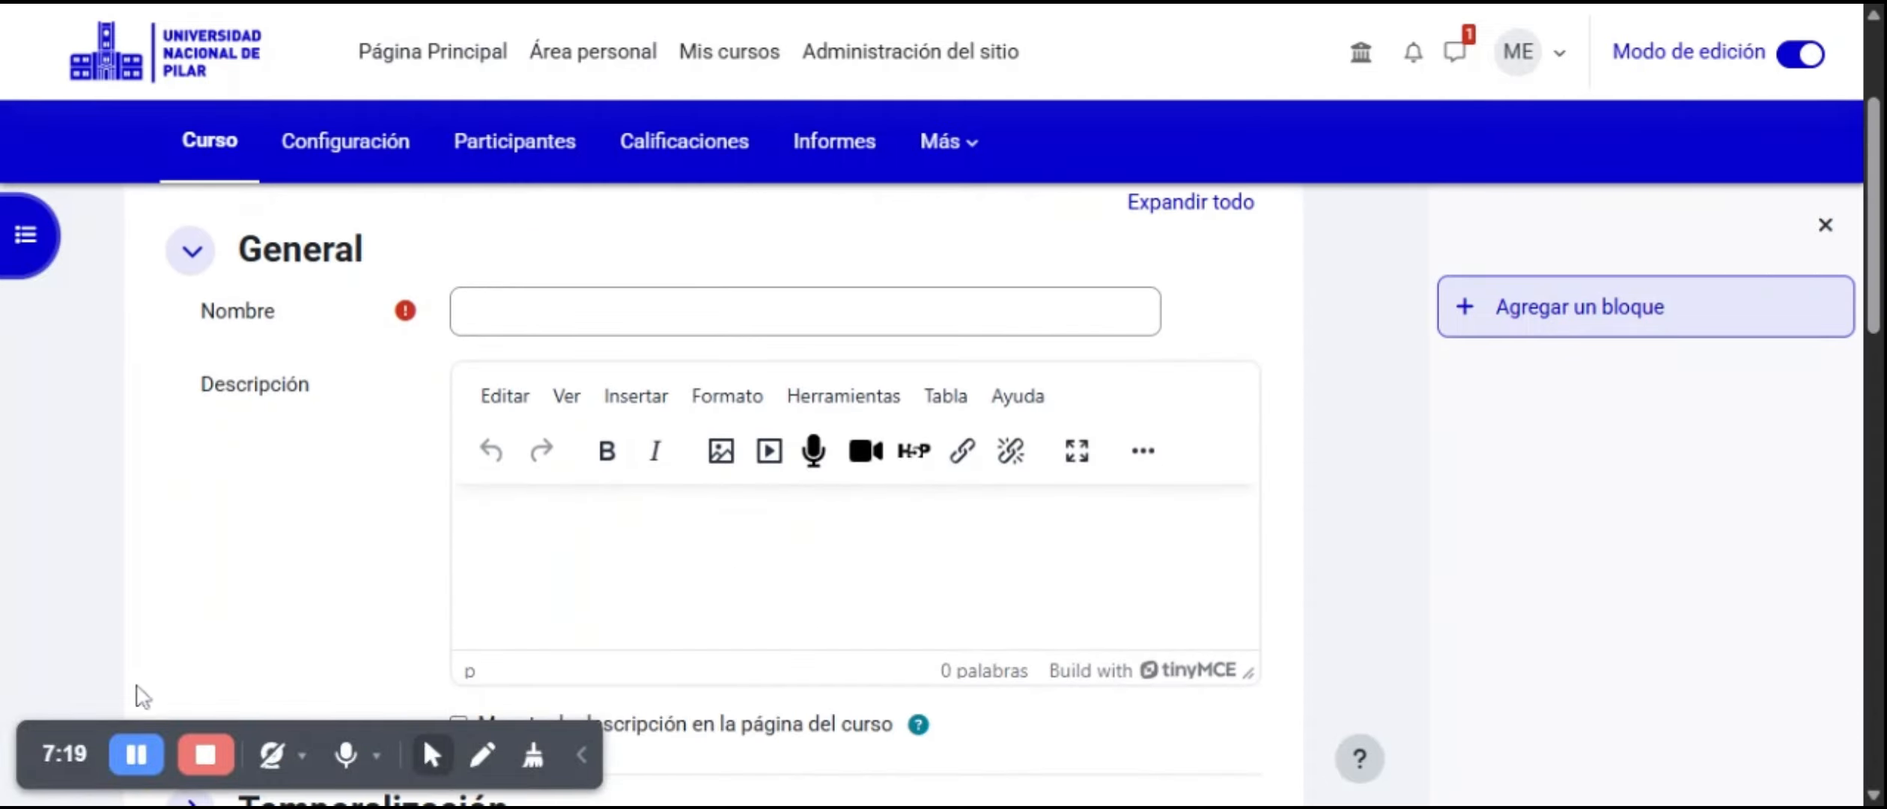
{"action": "left_click", "coordinate": [136, 755]}
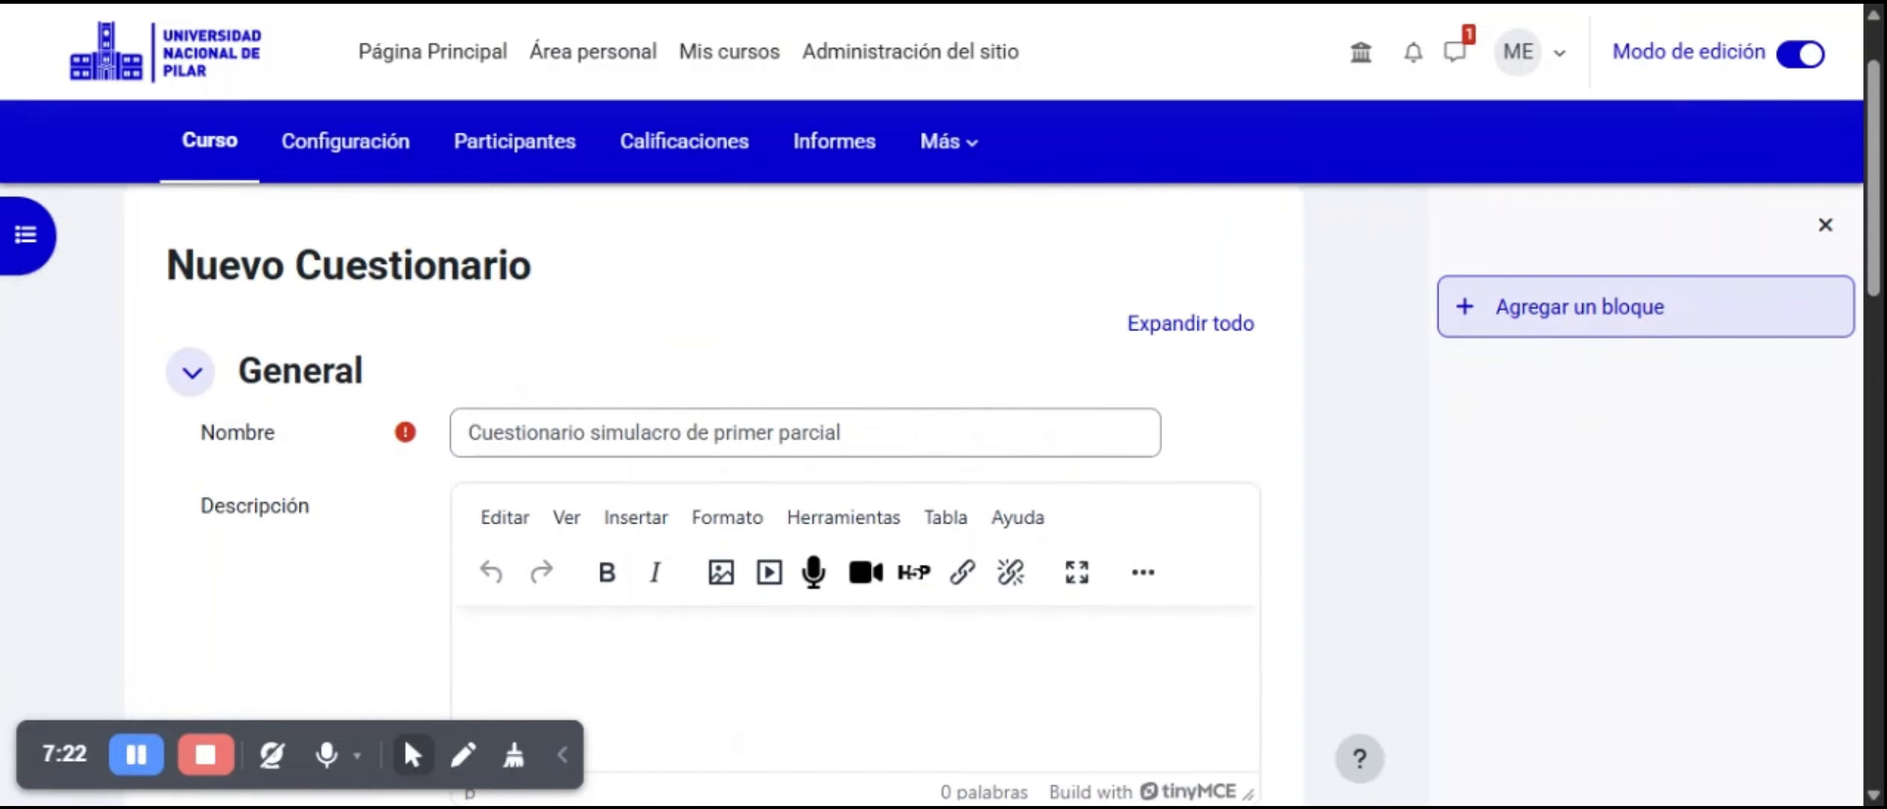
Enable the quiz's opening date in the Temporalización settings, keeping 15 mayo 2025 at 16:50.
{"action": "scroll", "coordinate": [1876, 210], "scroll_direction": "down", "scroll_amount": 2}
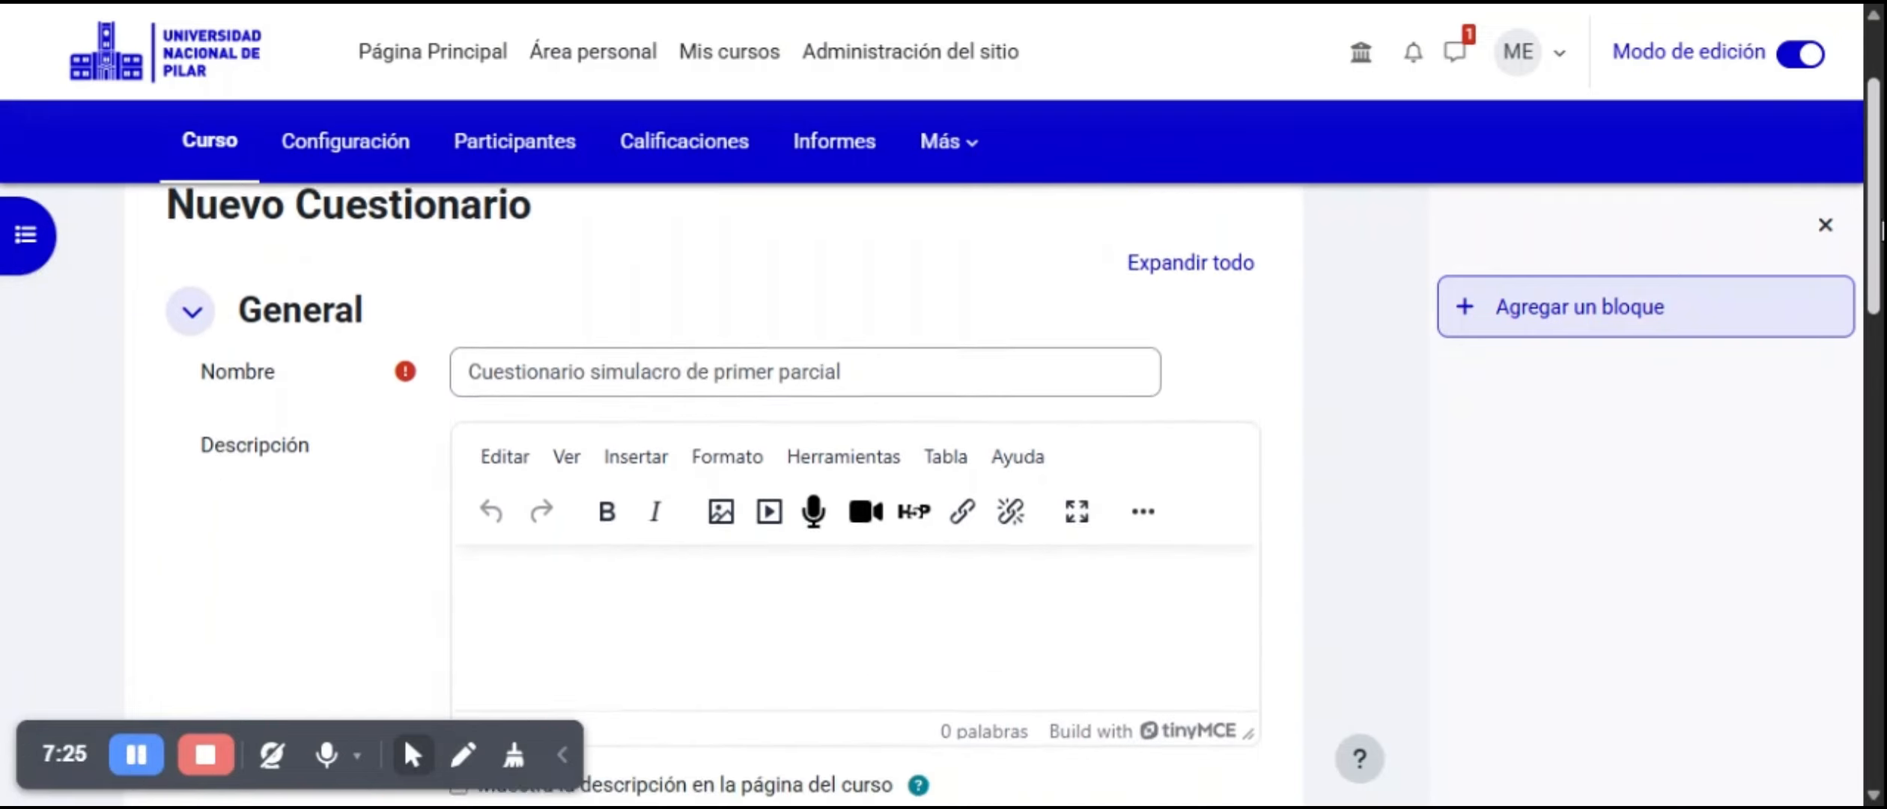
{"action": "scroll", "coordinate": [1023, 459], "scroll_direction": "down", "scroll_amount": 1}
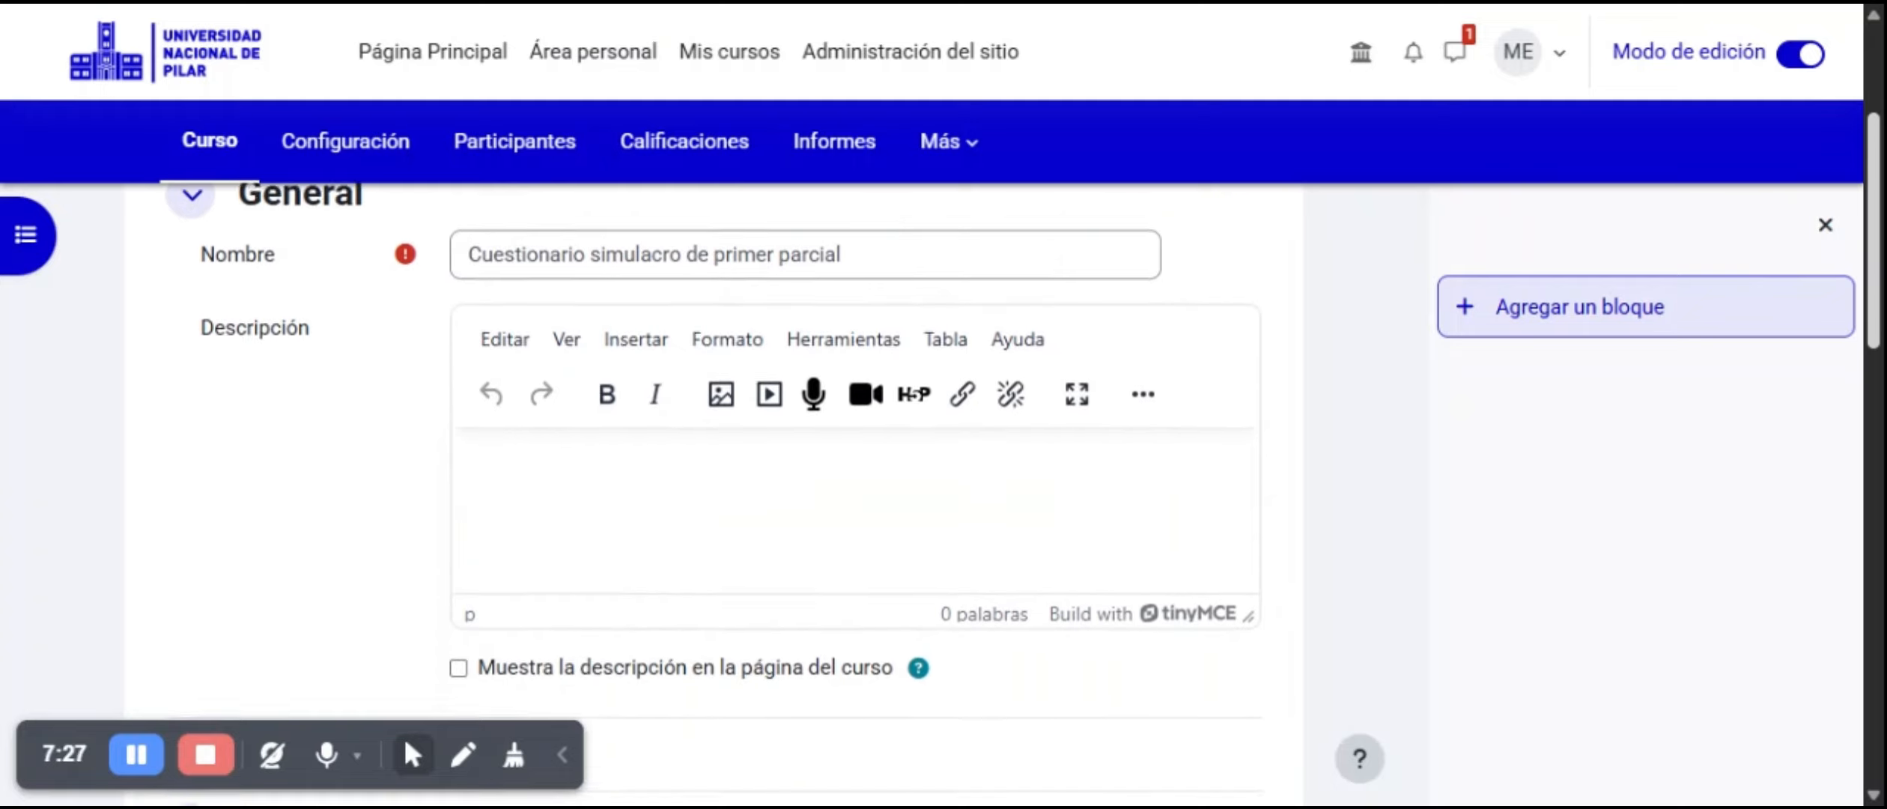
{"action": "scroll", "coordinate": [1023, 458], "scroll_direction": "down", "scroll_amount": 1}
{"action": "scroll", "coordinate": [1693, 324], "scroll_direction": "down", "scroll_amount": 3}
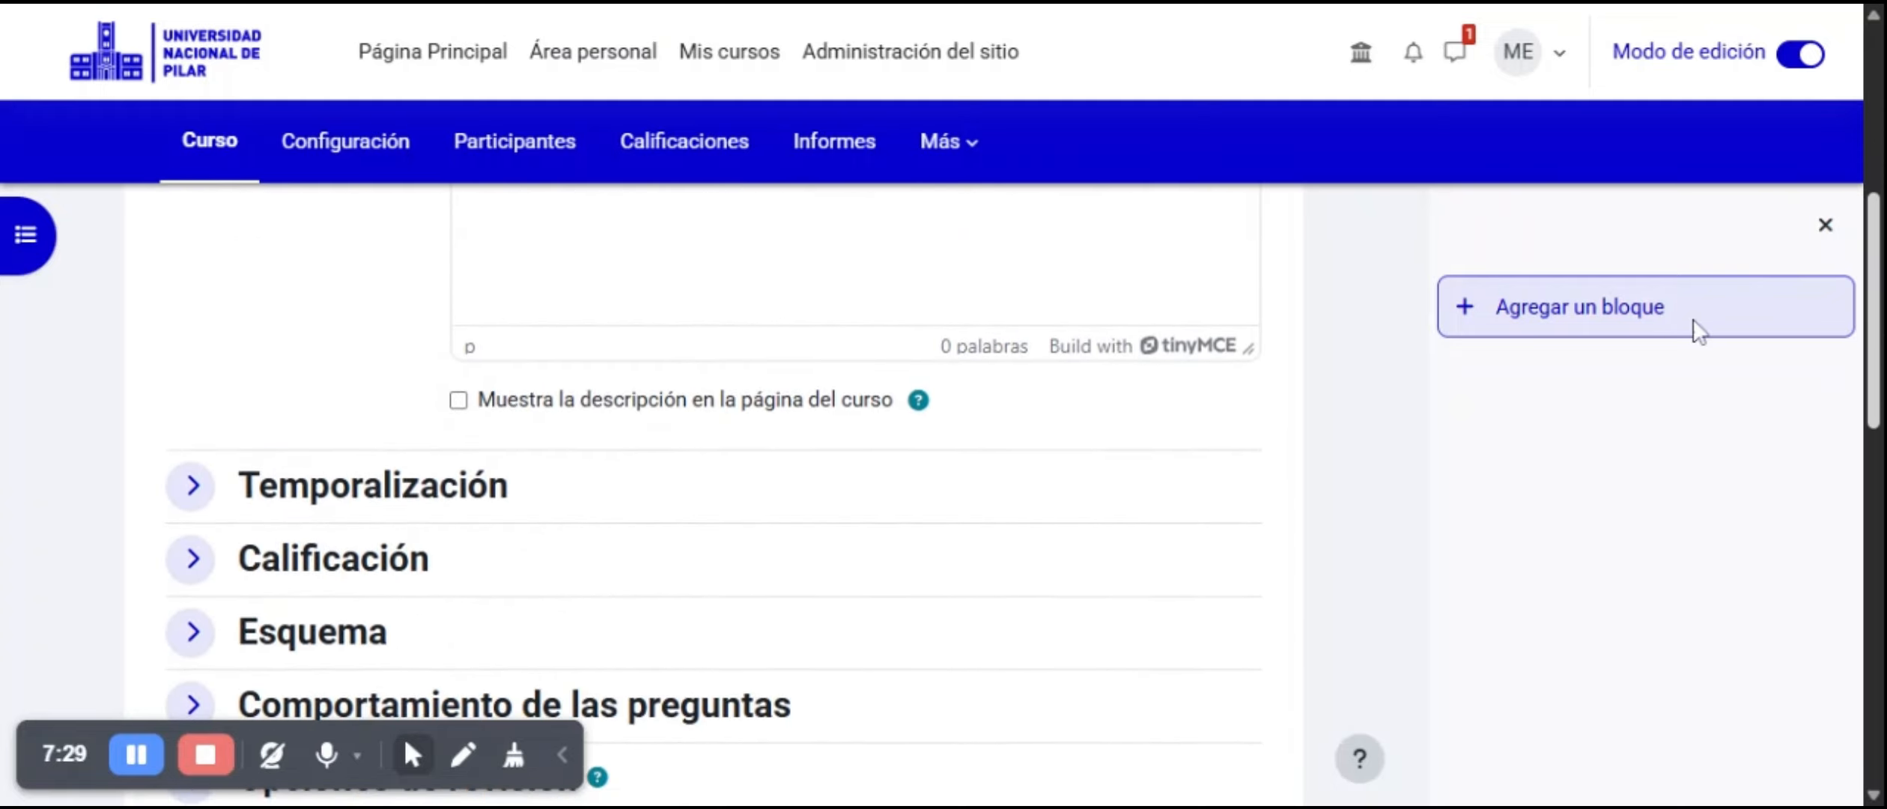
{"action": "left_click", "coordinate": [192, 485]}
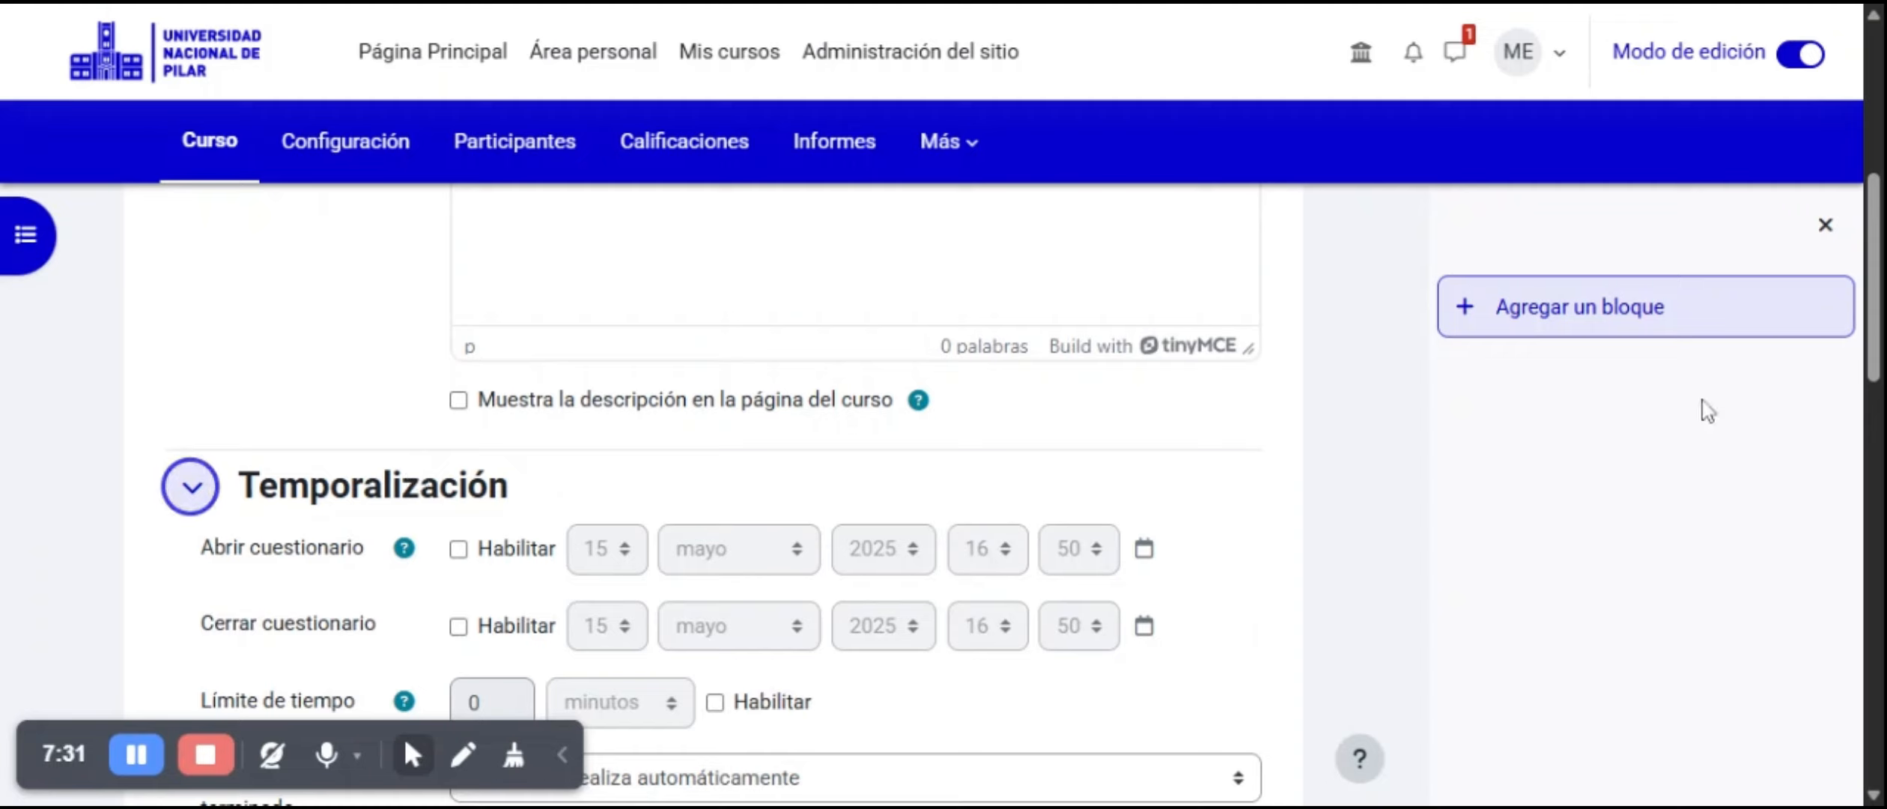
{"action": "scroll", "coordinate": [854, 487], "scroll_direction": "down", "scroll_amount": 3}
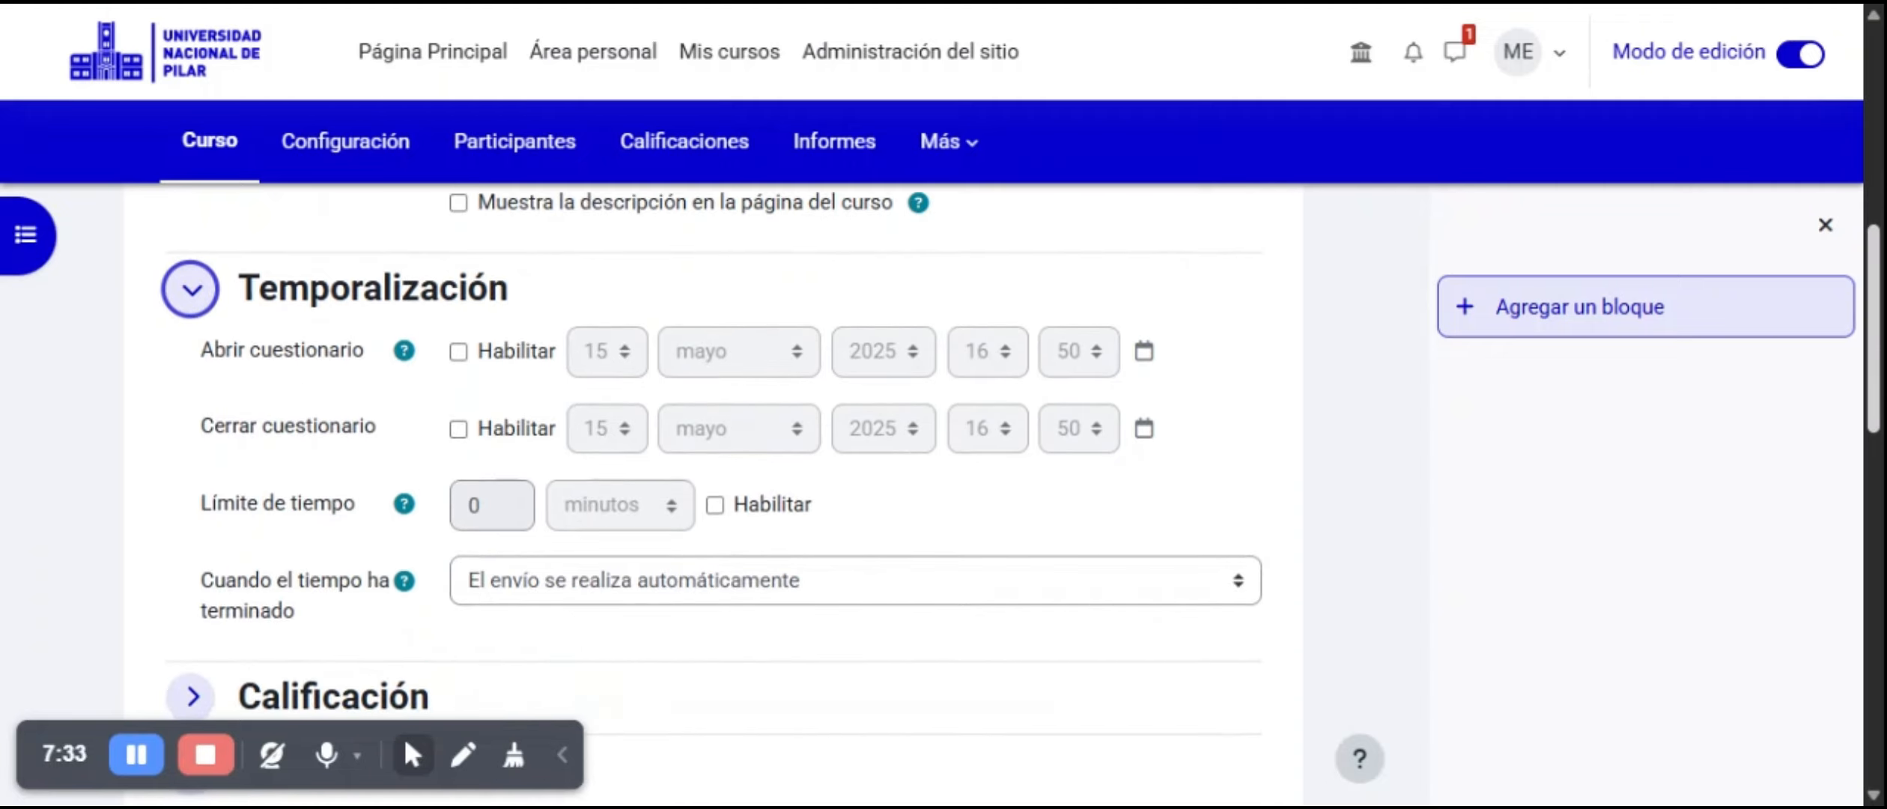
{"action": "left_click", "coordinate": [459, 365]}
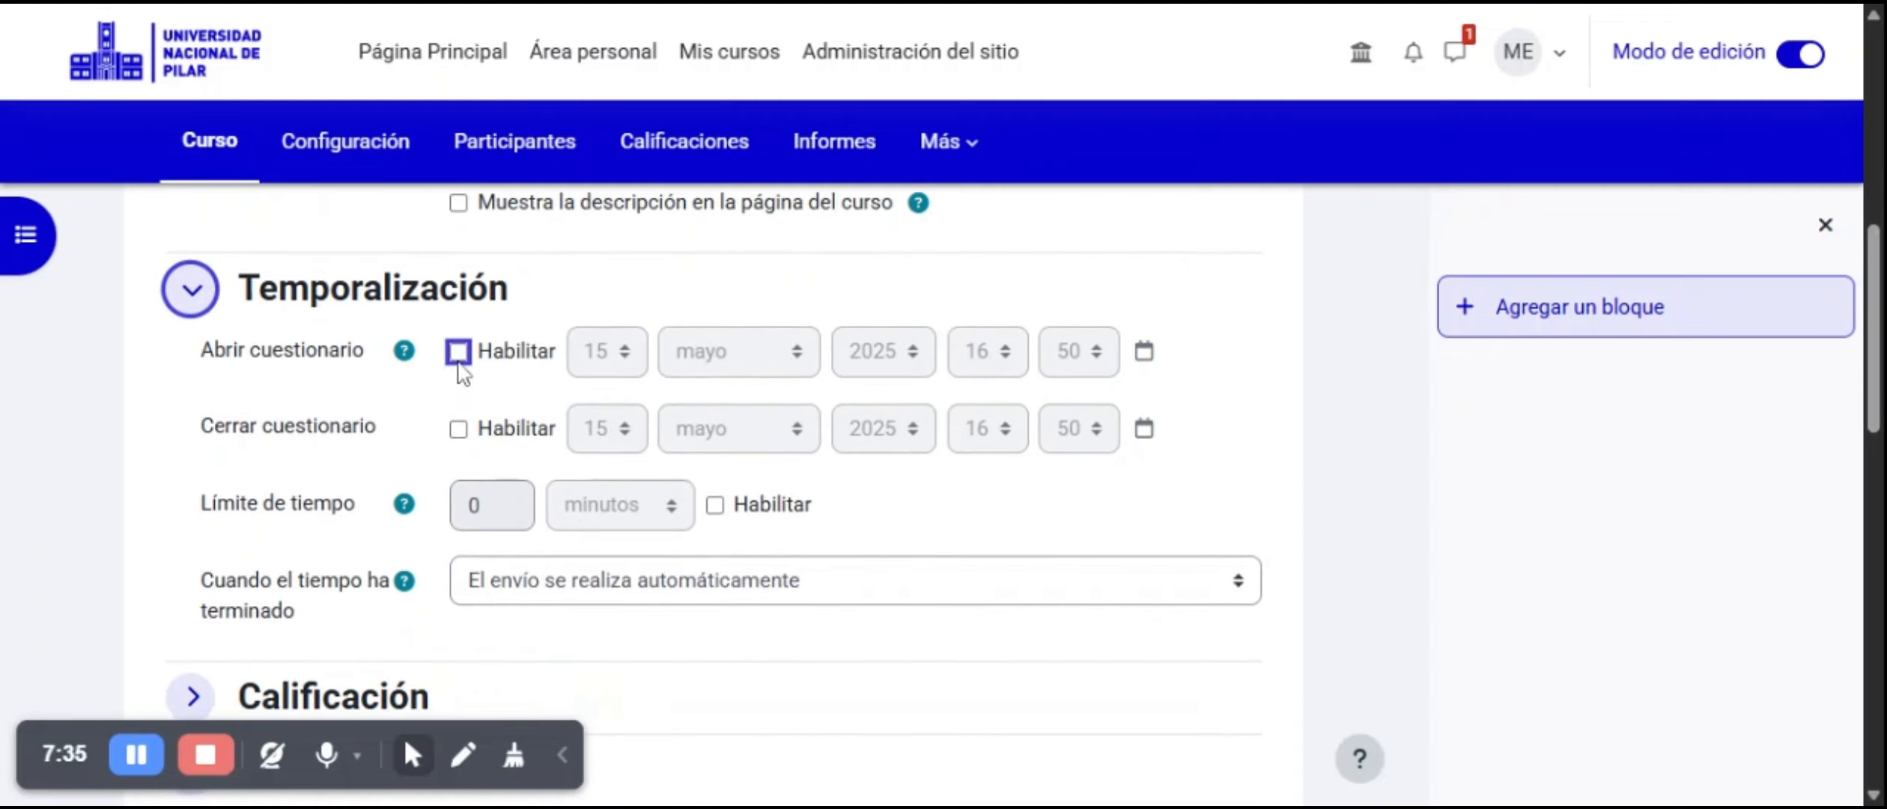
{"action": "left_click", "coordinate": [459, 364]}
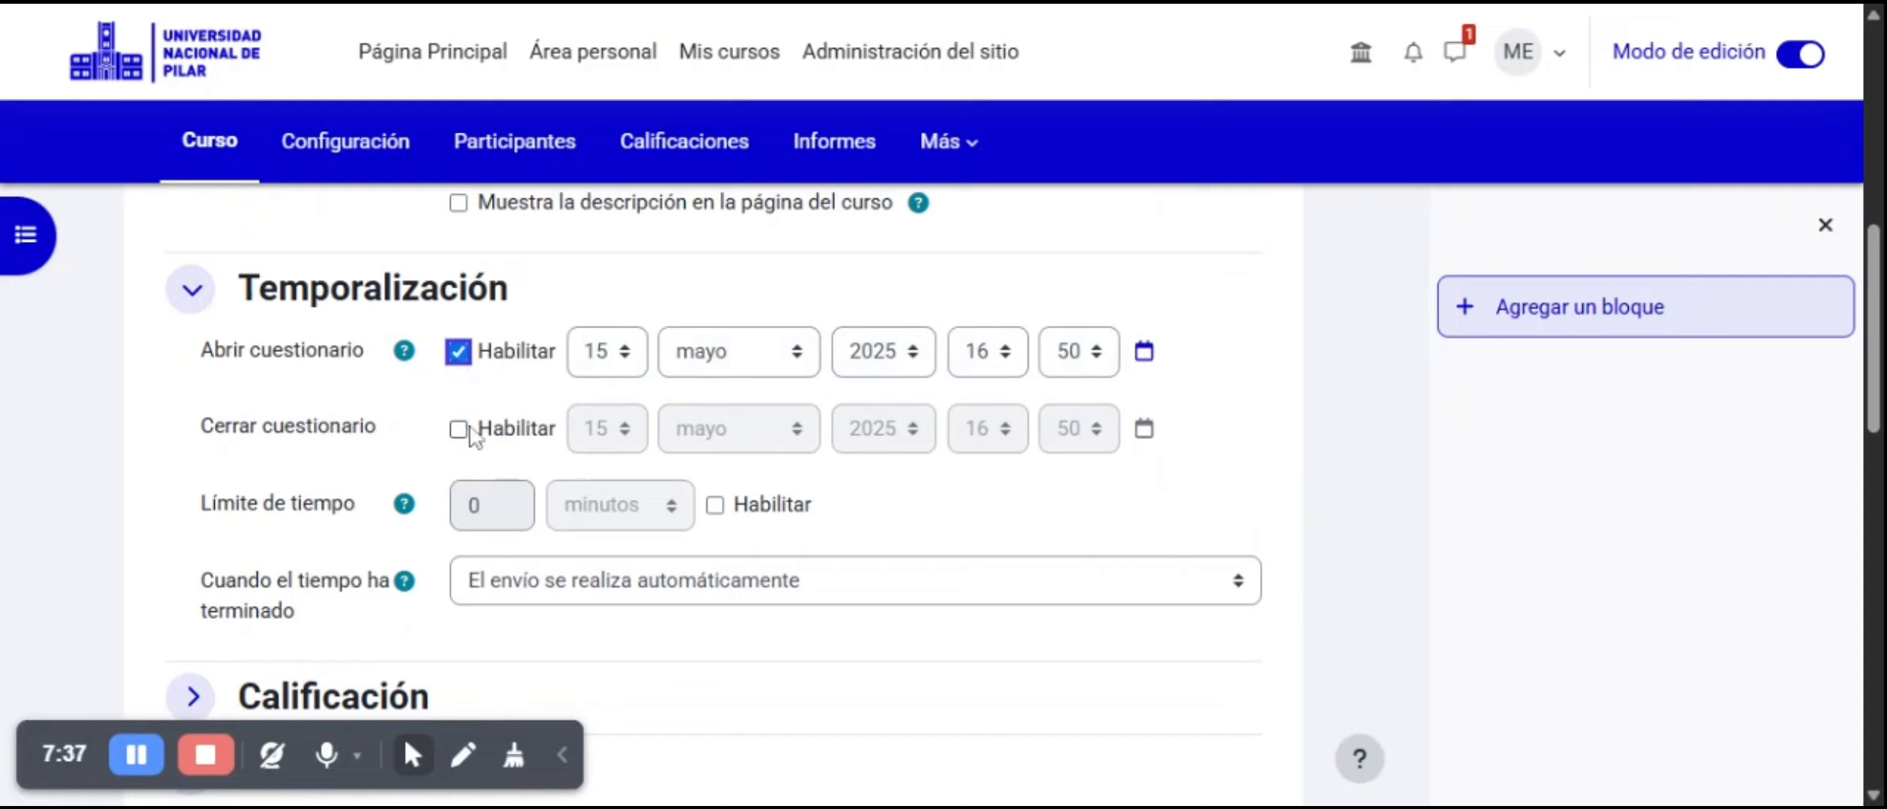
Enable the quiz's closing date with the day set to 20, and enable a time limit of 20 minutes.
{"action": "left_click", "coordinate": [470, 433]}
{"action": "left_click", "coordinate": [622, 433]}
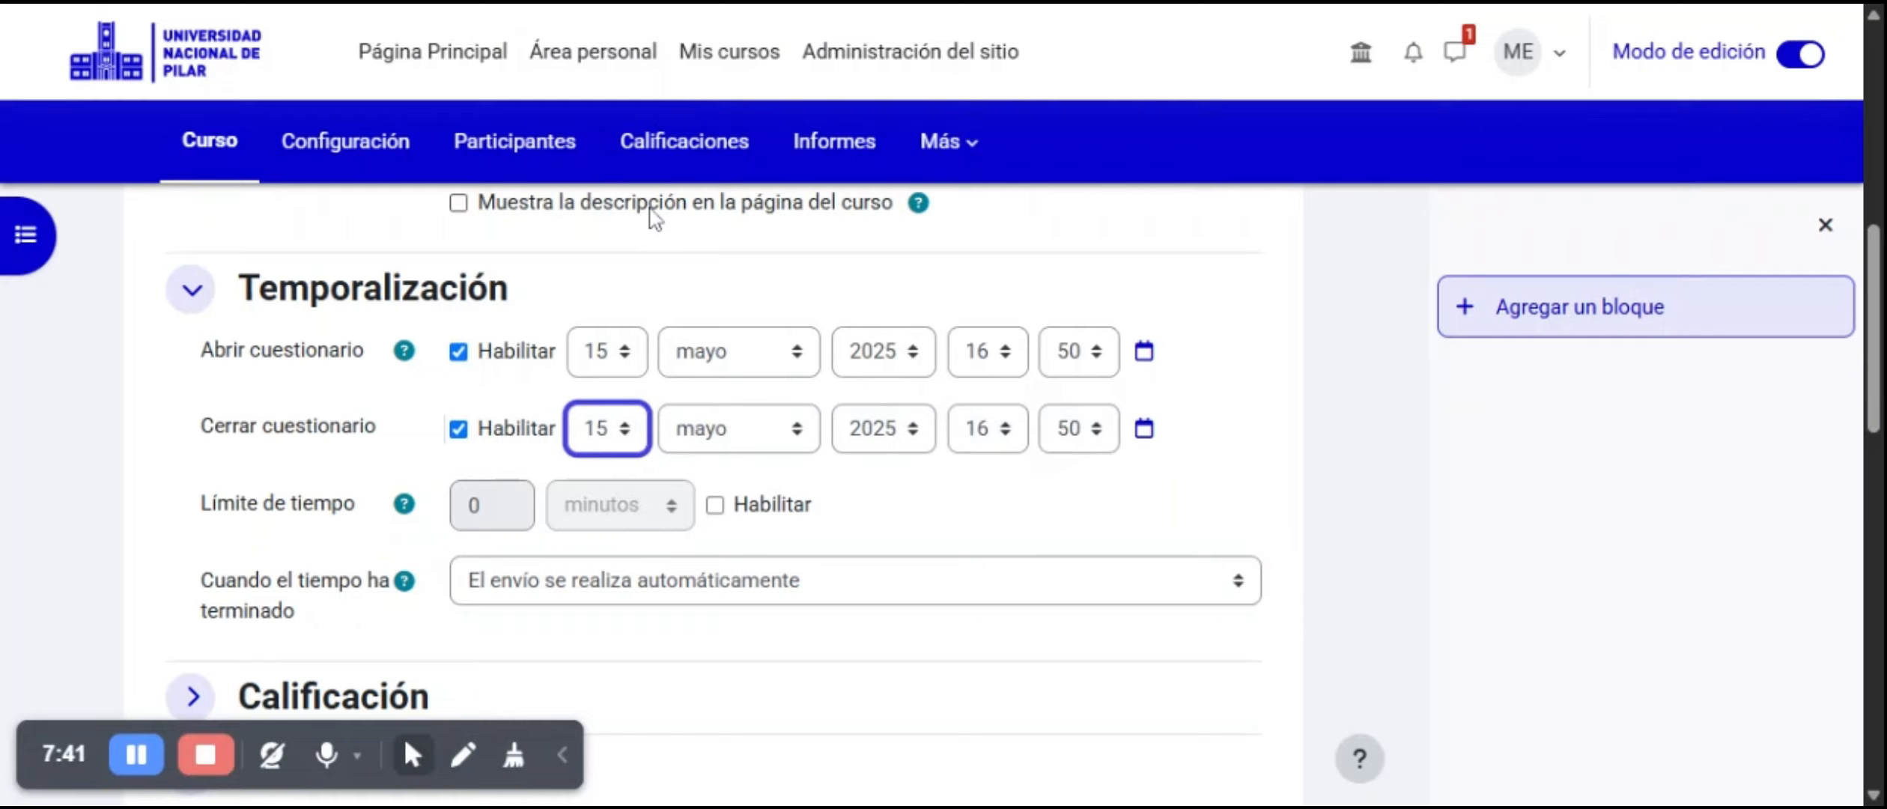
{"action": "type", "text": "20"}
{"action": "left_click", "coordinate": [715, 505]}
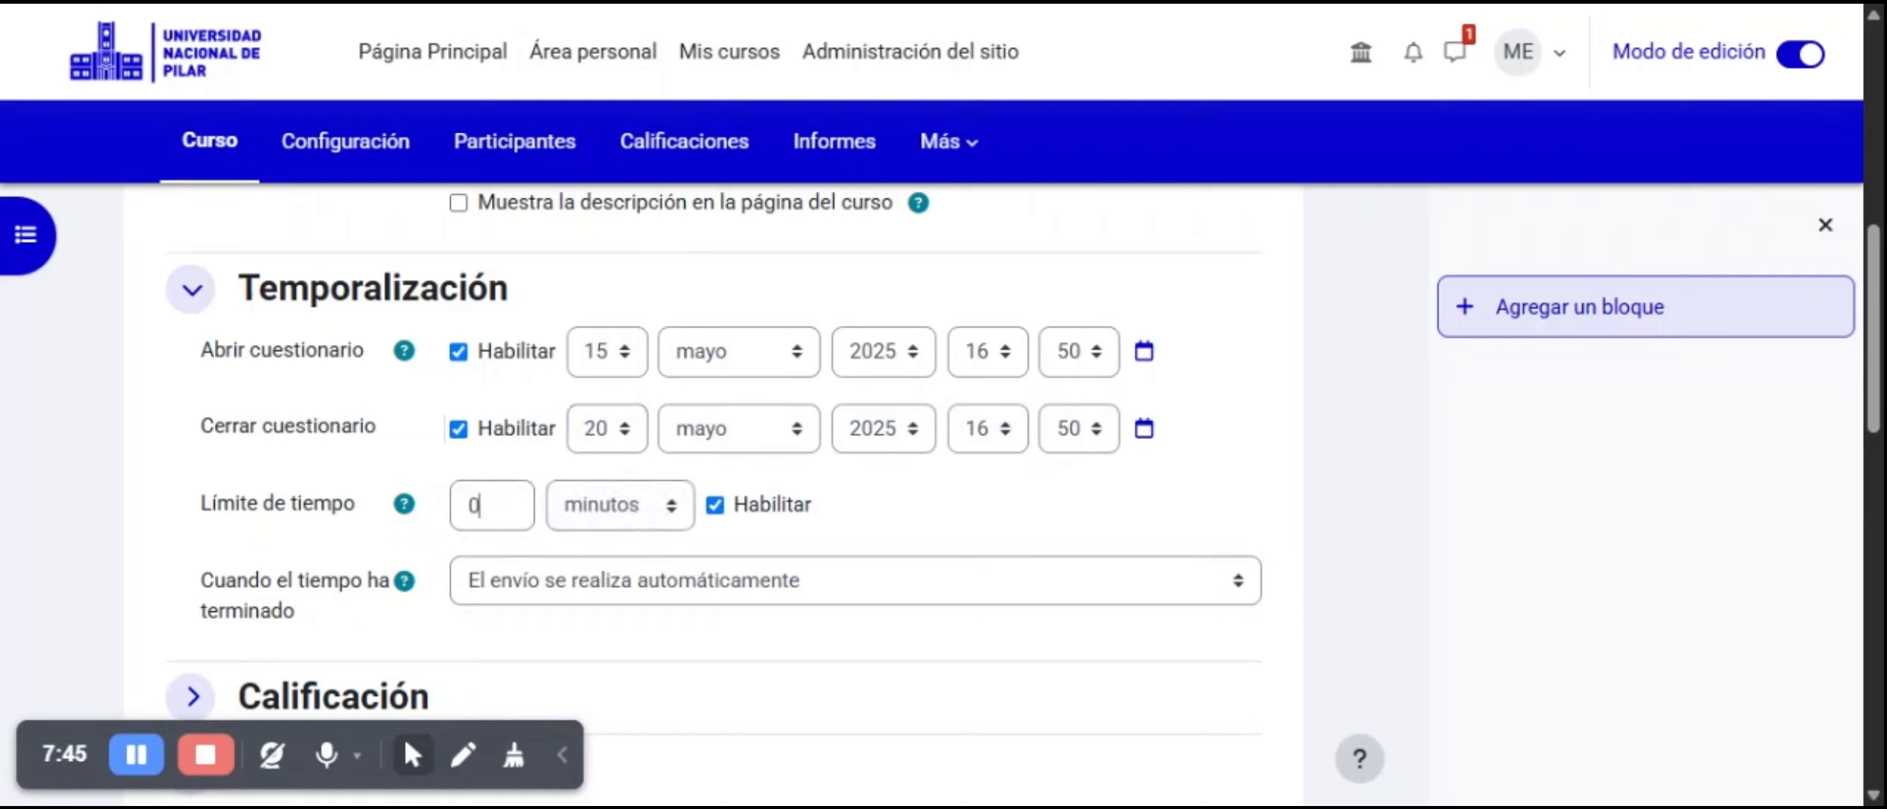
{"action": "left_click", "coordinate": [495, 505]}
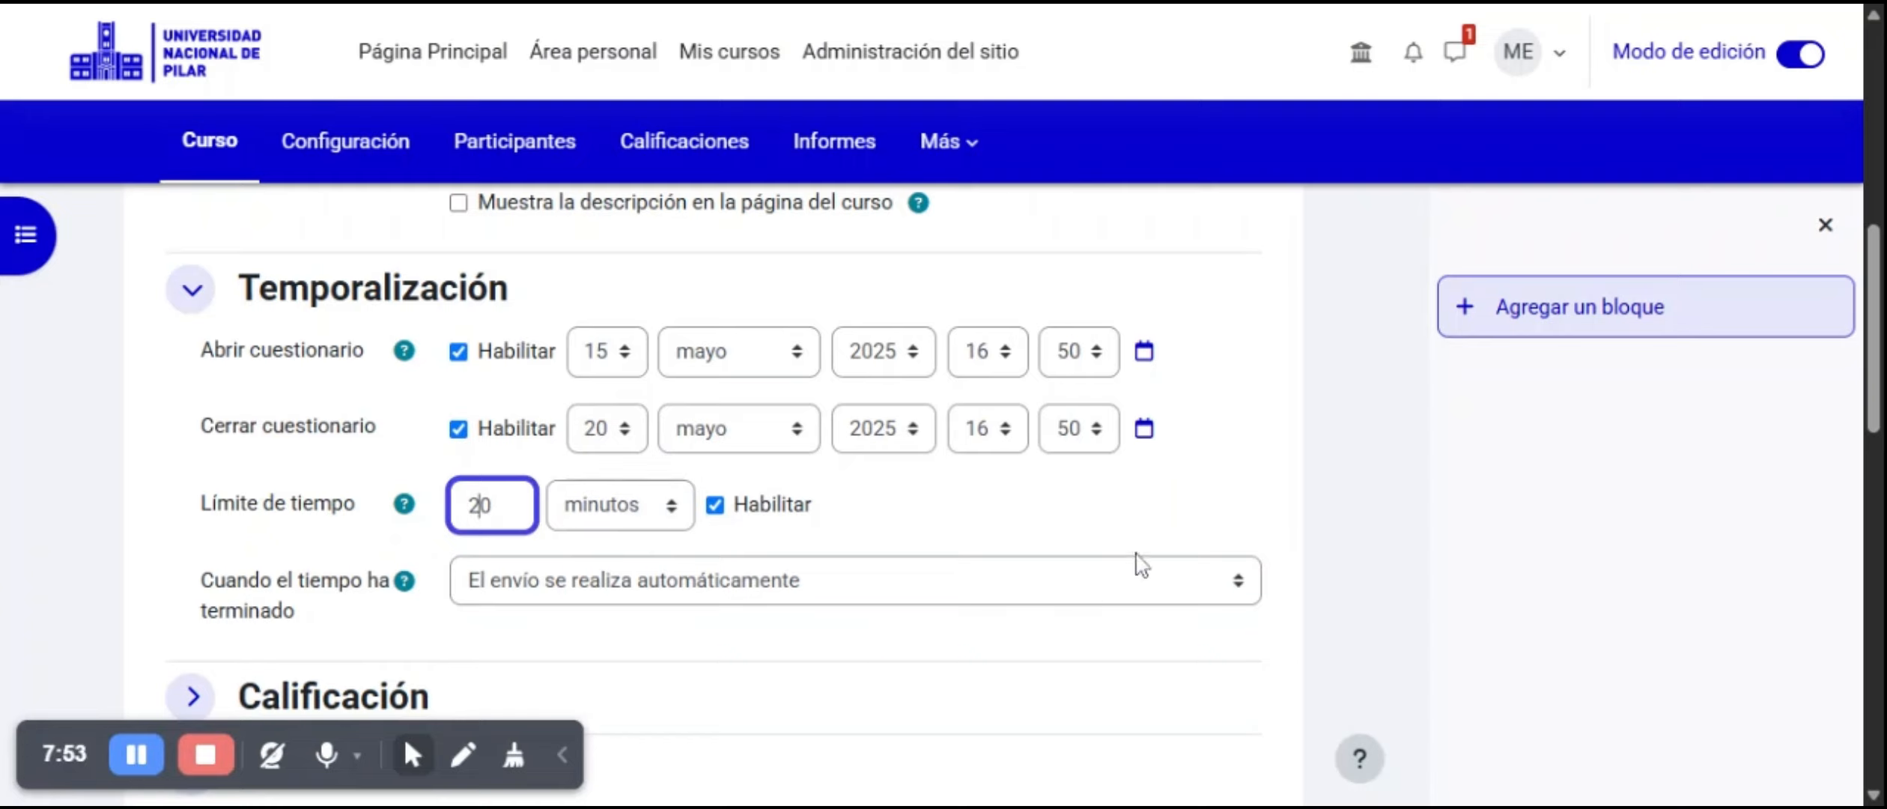
Set the number of permitted attempts to 1 in the quiz's Calificación settings.
{"action": "scroll", "coordinate": [1876, 288], "scroll_direction": "down", "scroll_amount": 1}
{"action": "scroll", "coordinate": [1876, 289], "scroll_direction": "down", "scroll_amount": 3}
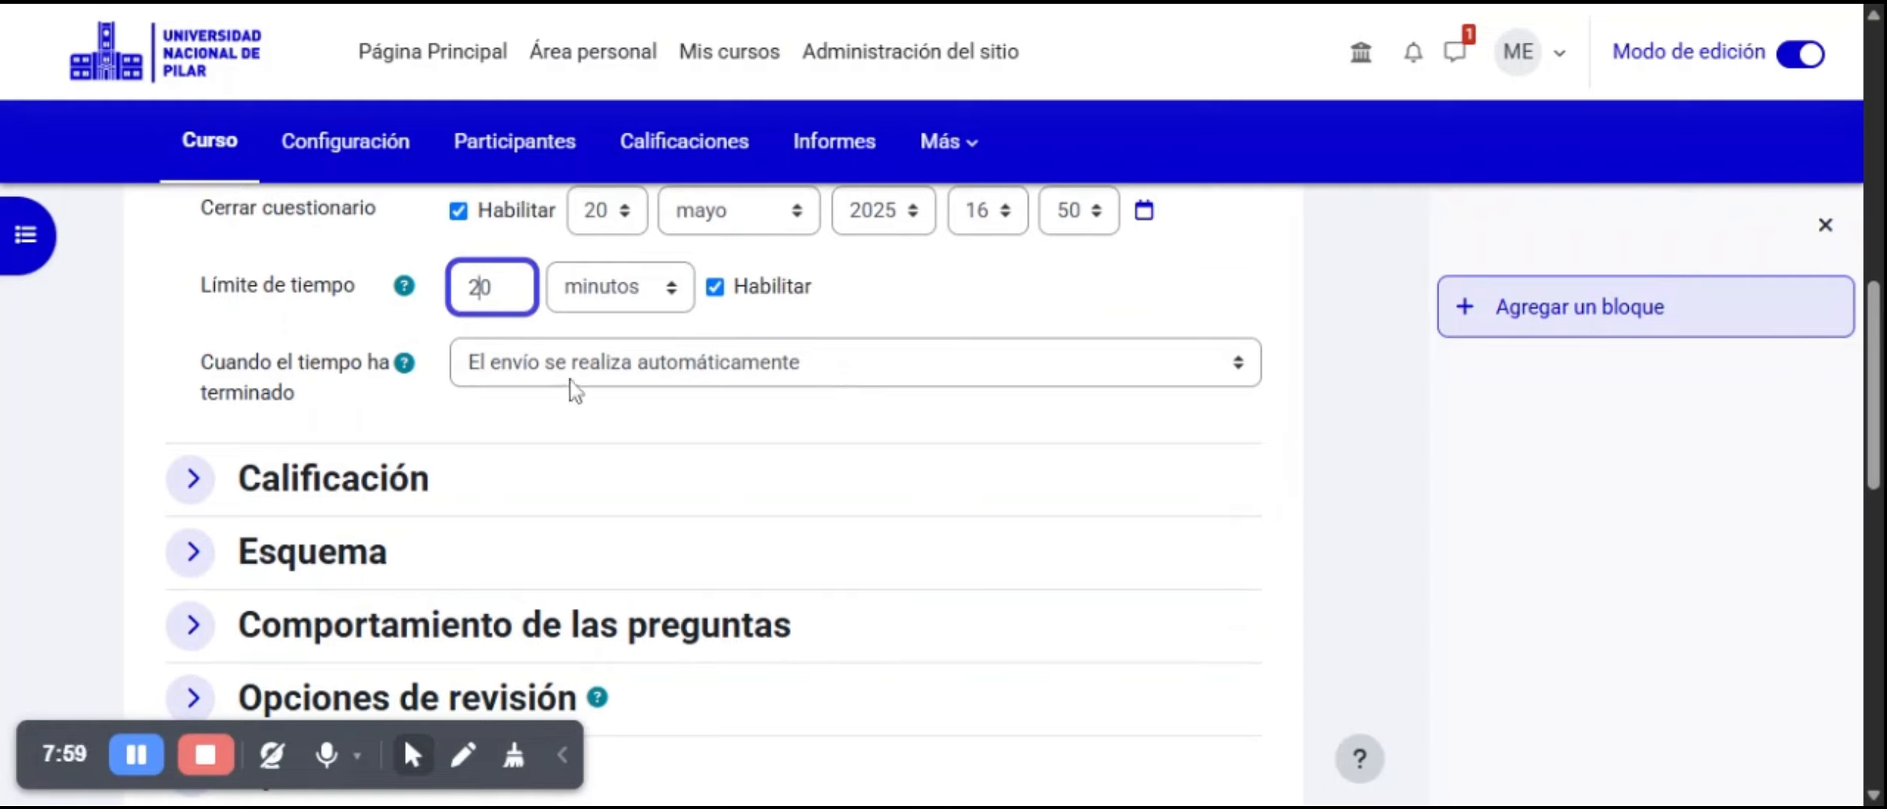
{"action": "left_click", "coordinate": [191, 479]}
{"action": "scroll", "coordinate": [712, 487], "scroll_direction": "down", "scroll_amount": 5}
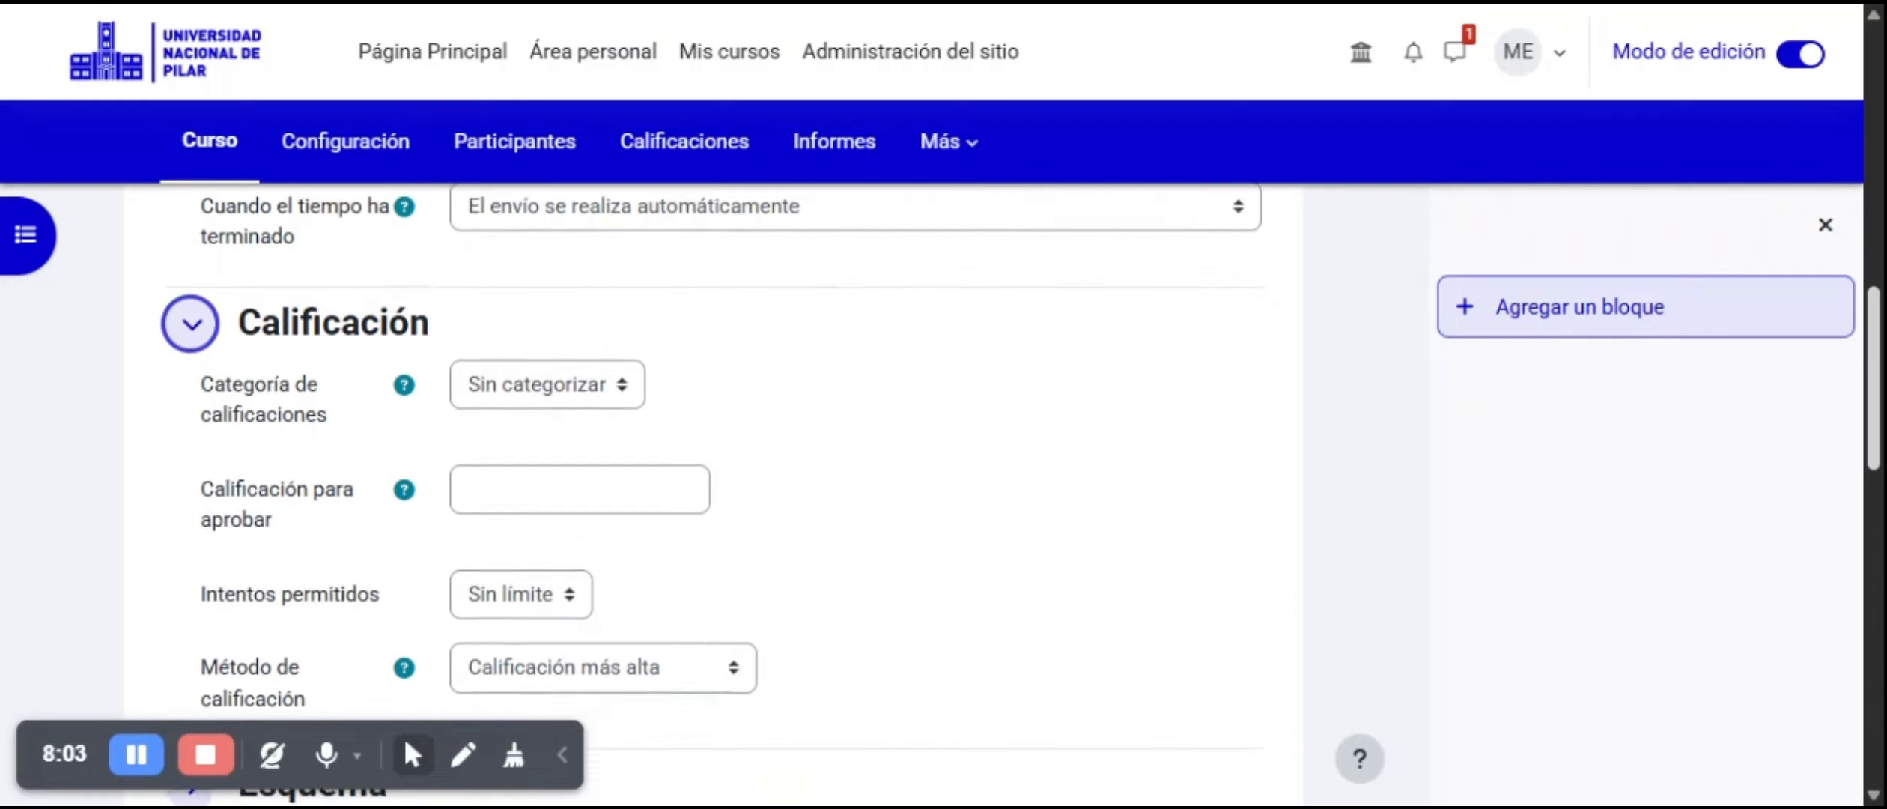
{"action": "scroll", "coordinate": [830, 413], "scroll_direction": "up", "scroll_amount": 1}
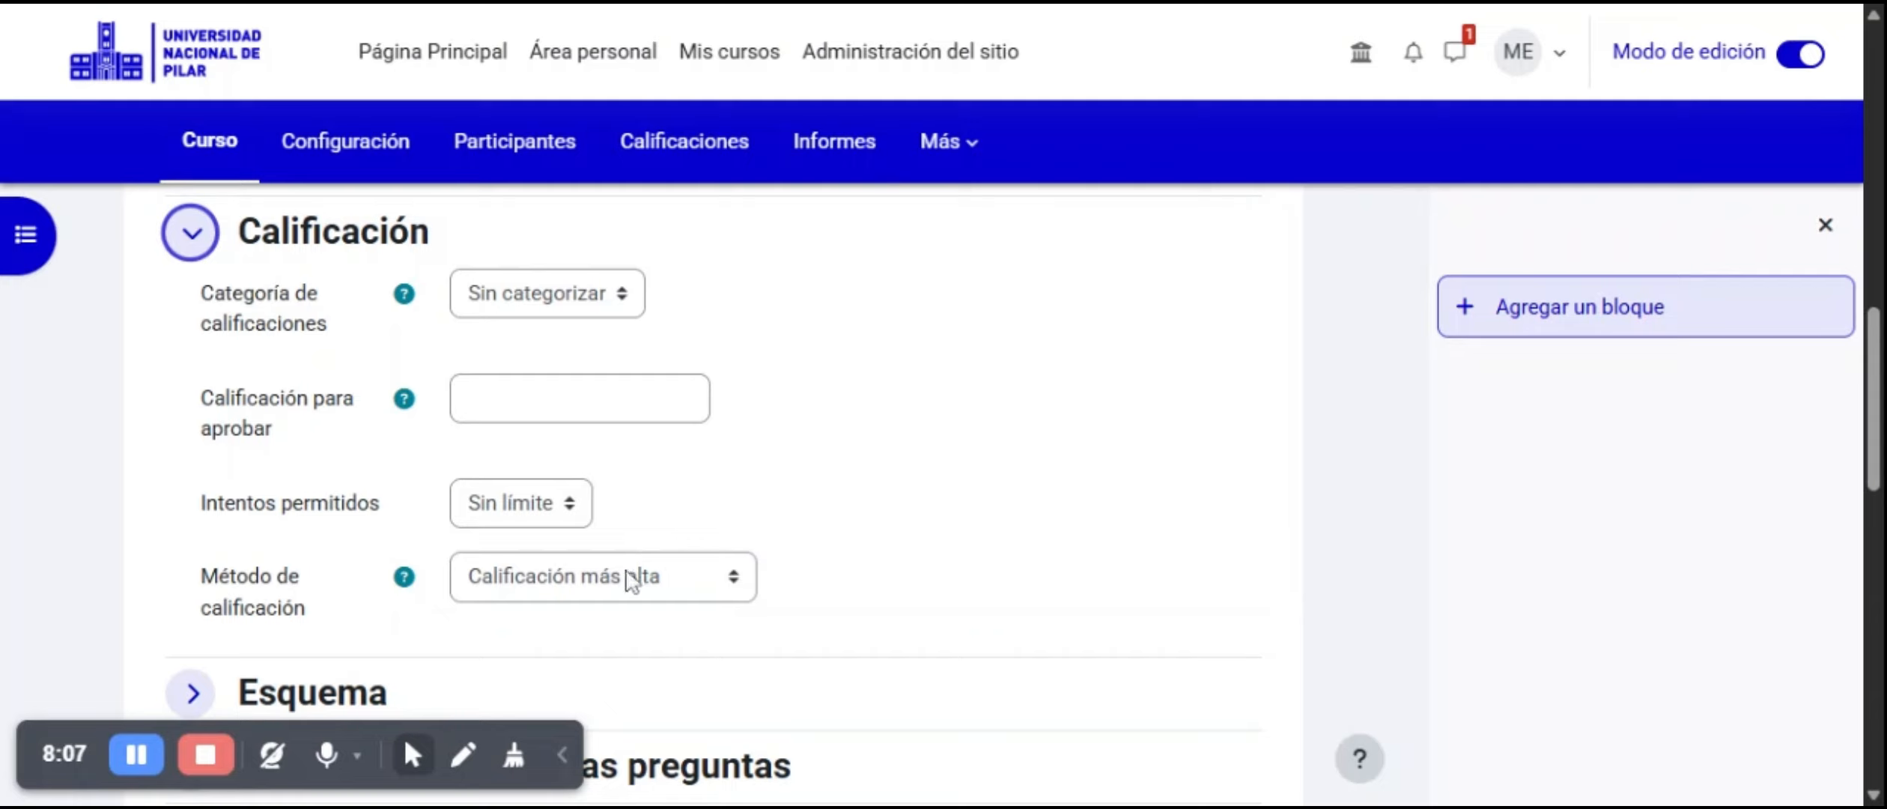
{"action": "left_click", "coordinate": [510, 517]}
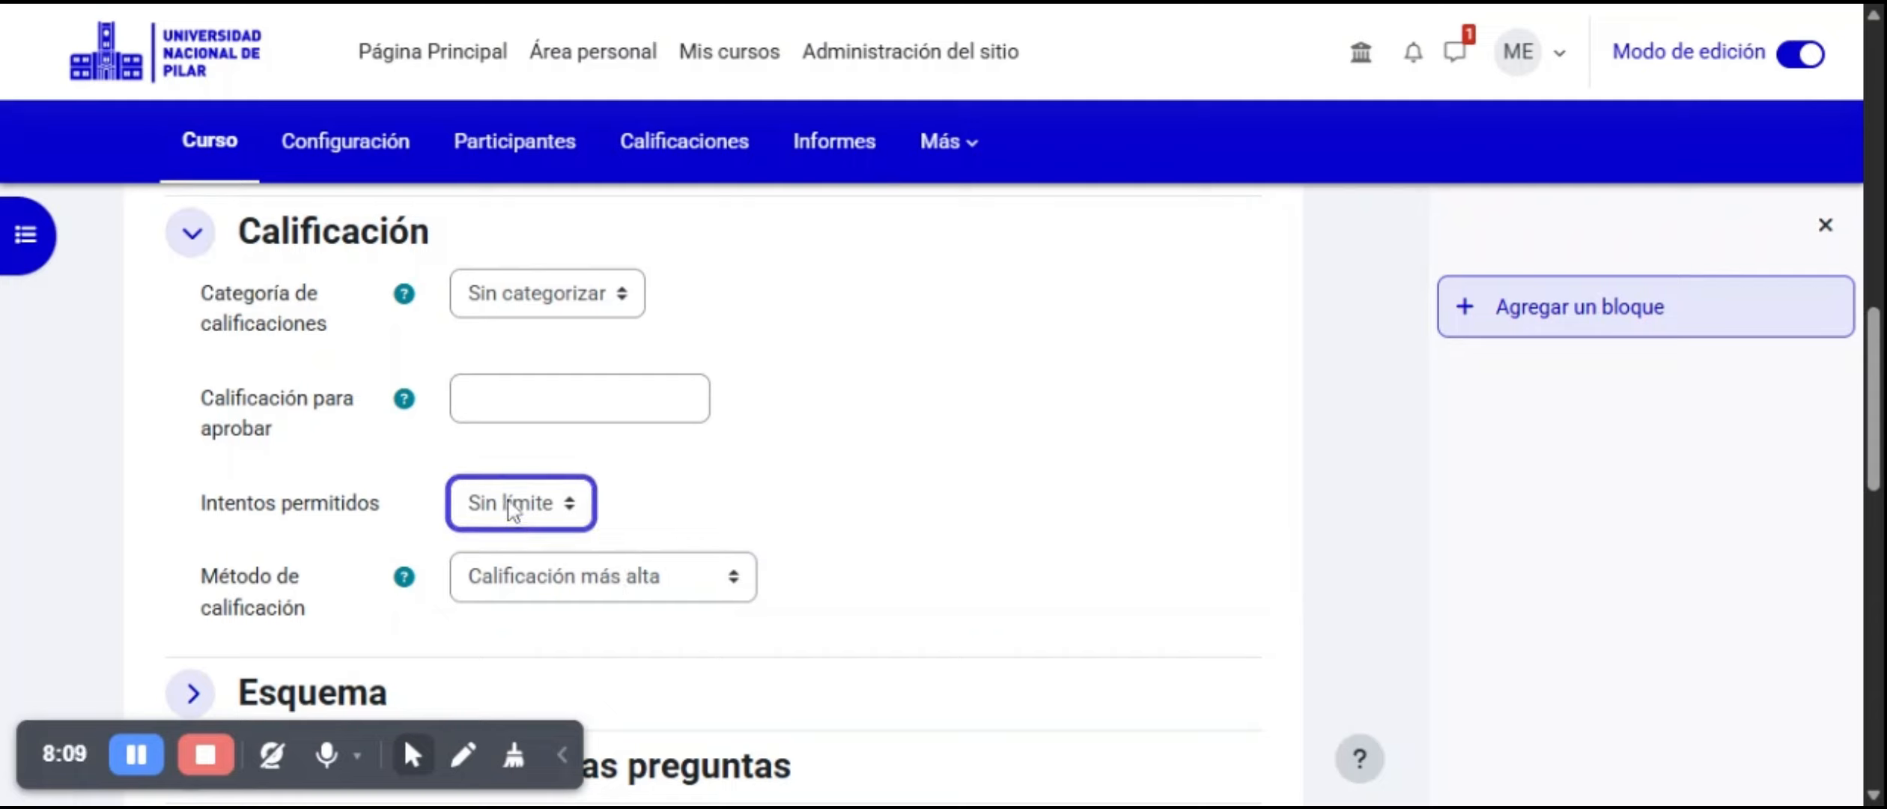
{"action": "key", "text": "Down"}
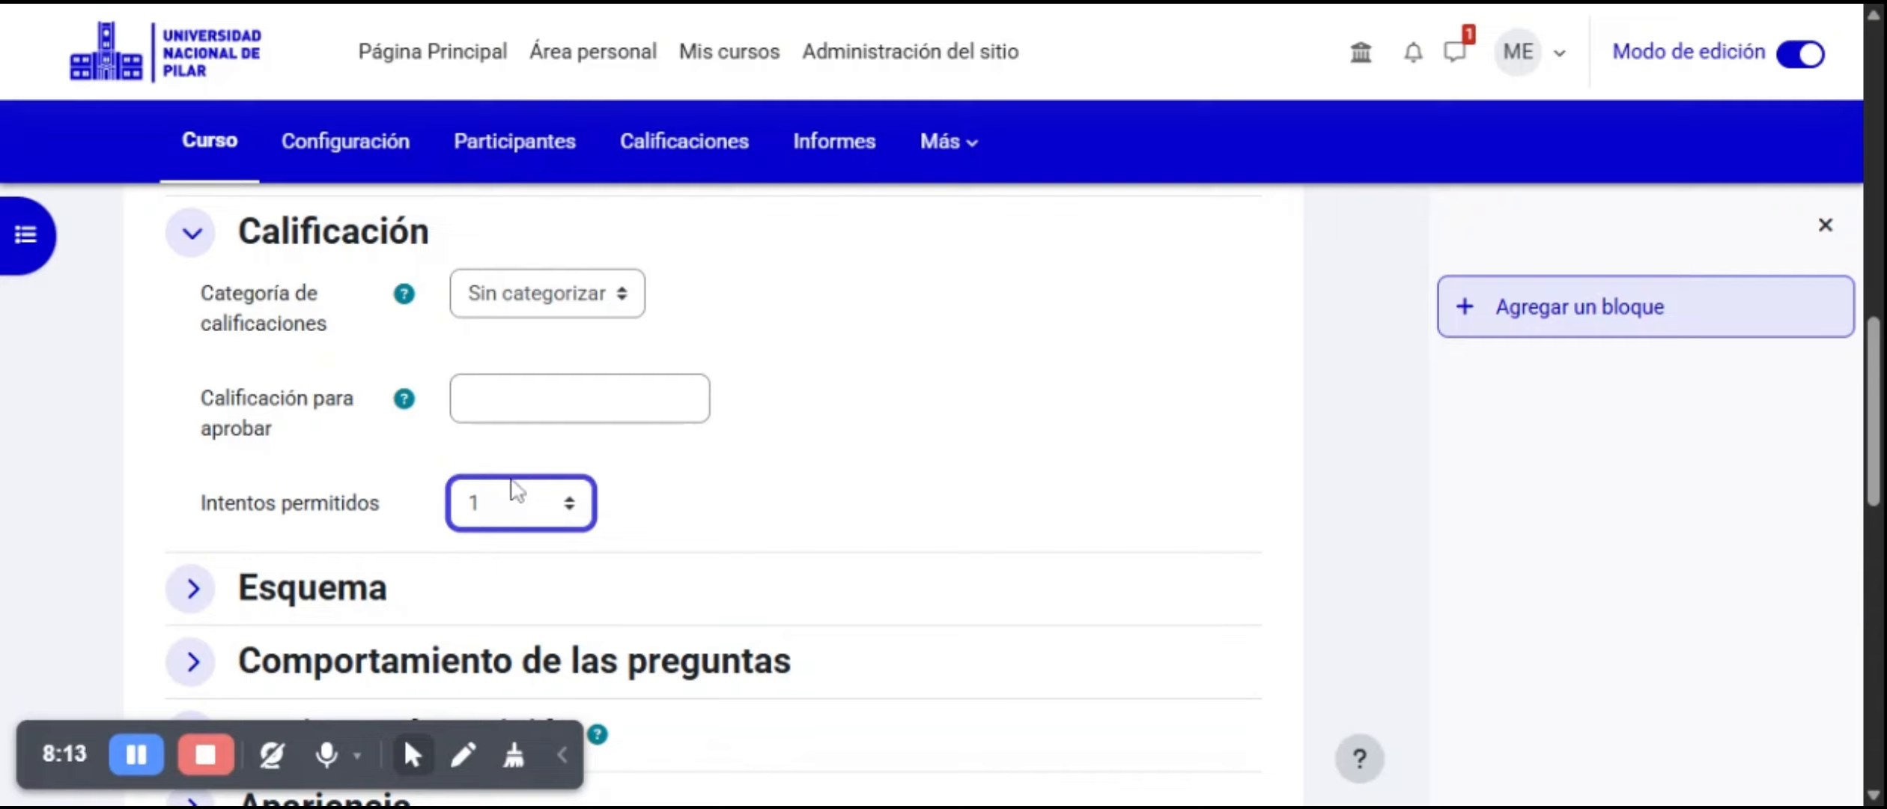
{"action": "key", "text": "Up"}
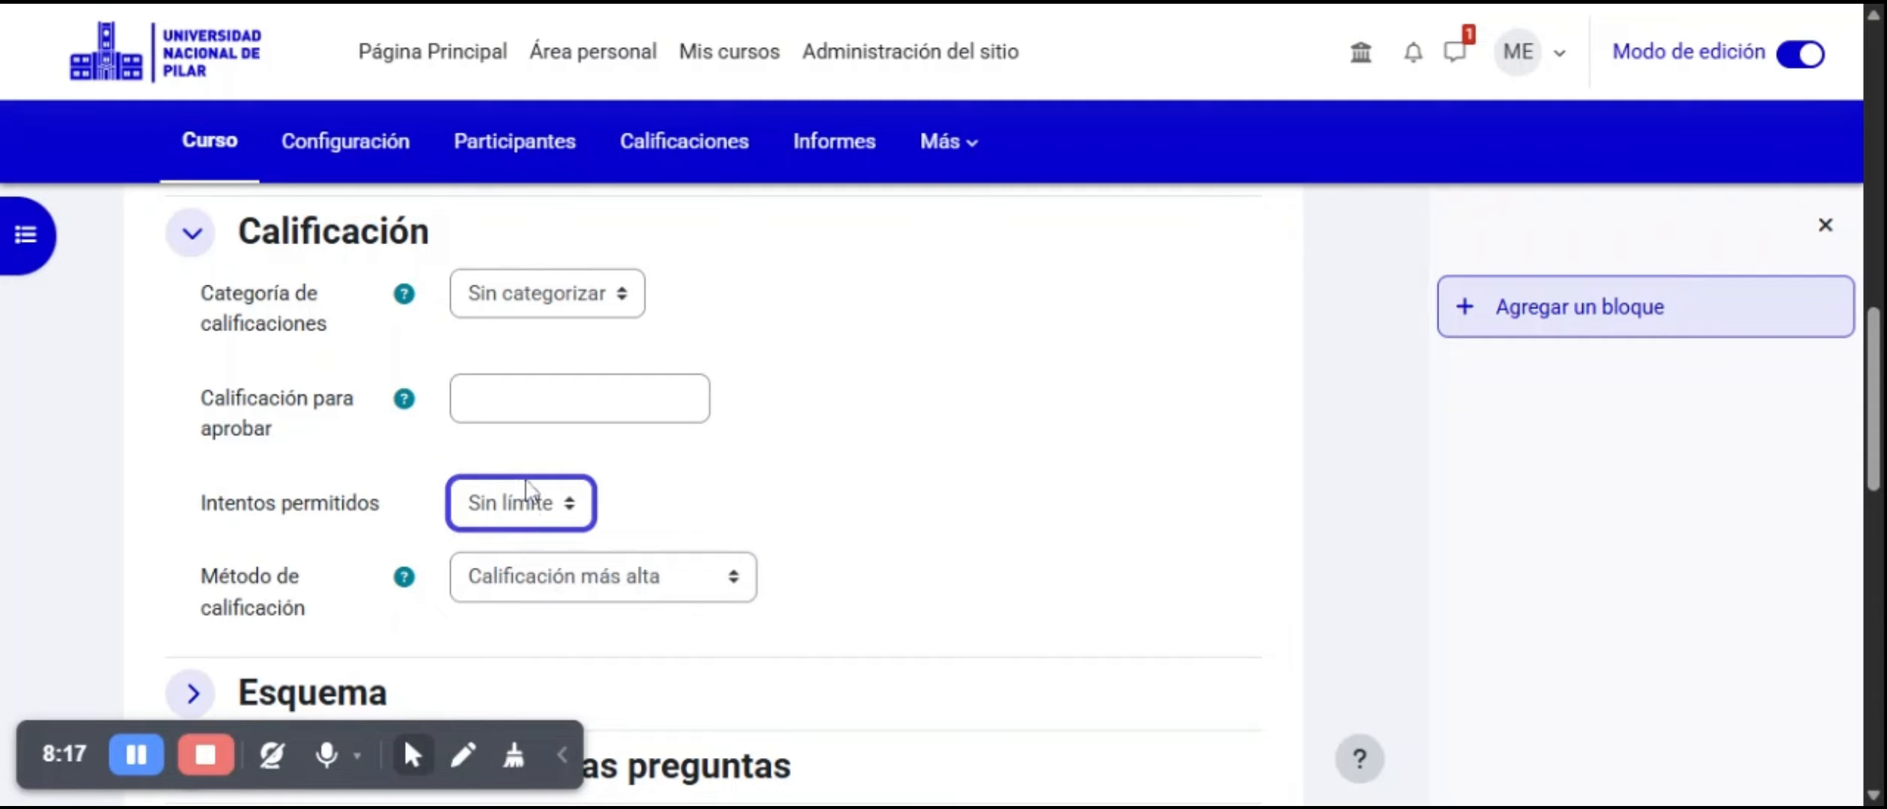
{"action": "key", "text": "Down"}
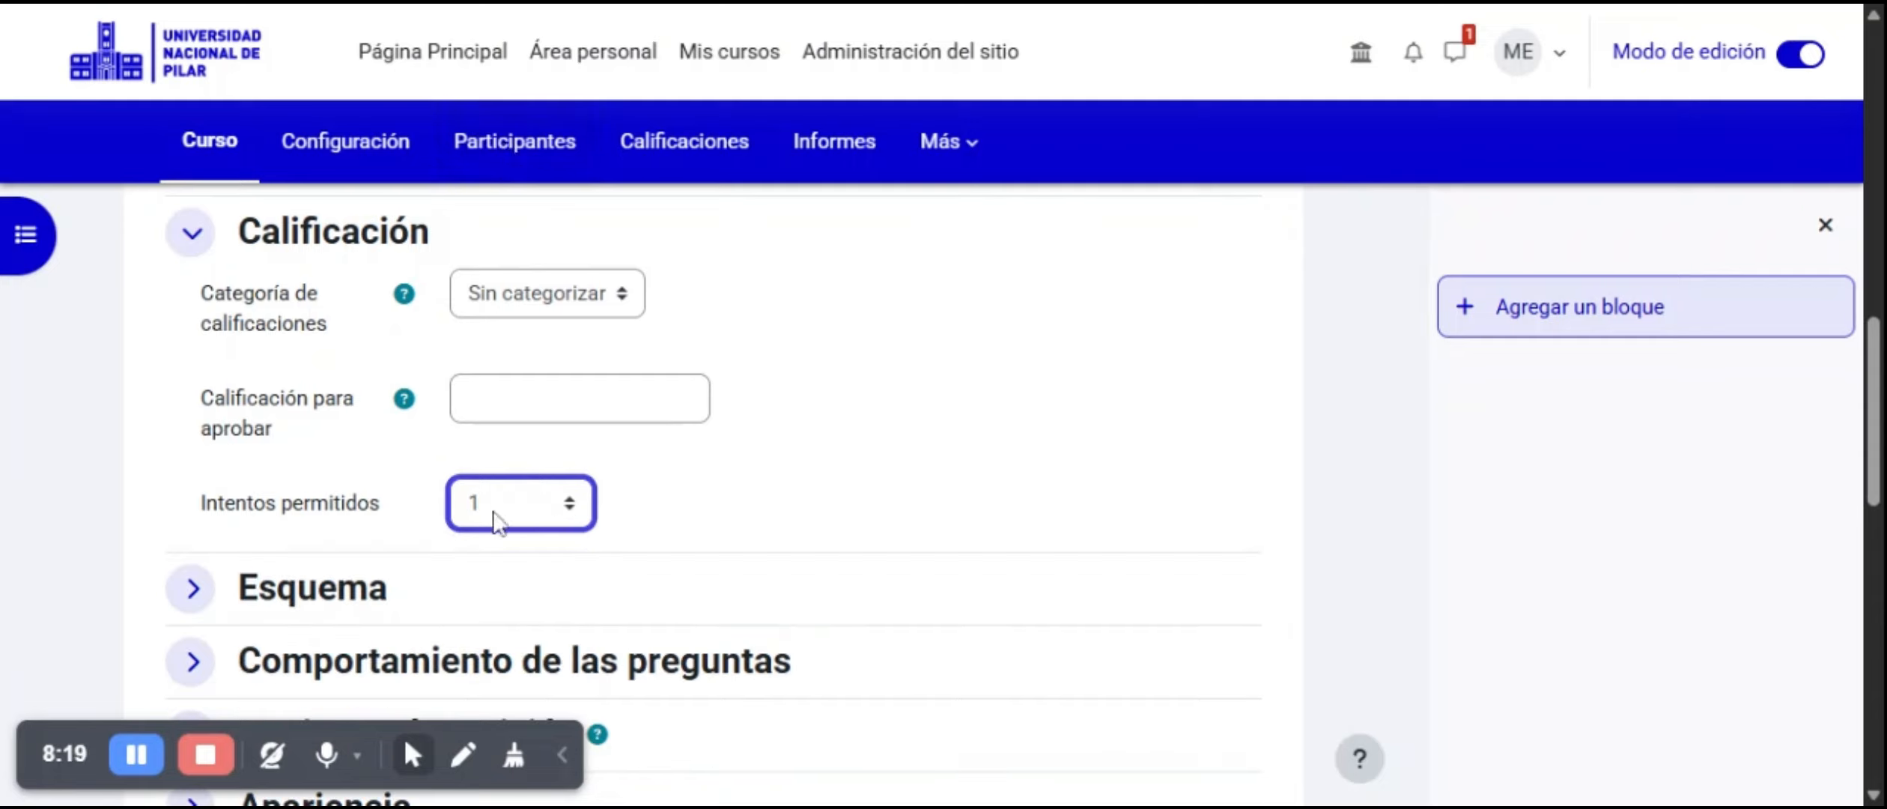
Set the quiz's passing grade (Calificación para aprobar) to 10.
{"action": "left_click", "coordinate": [487, 416]}
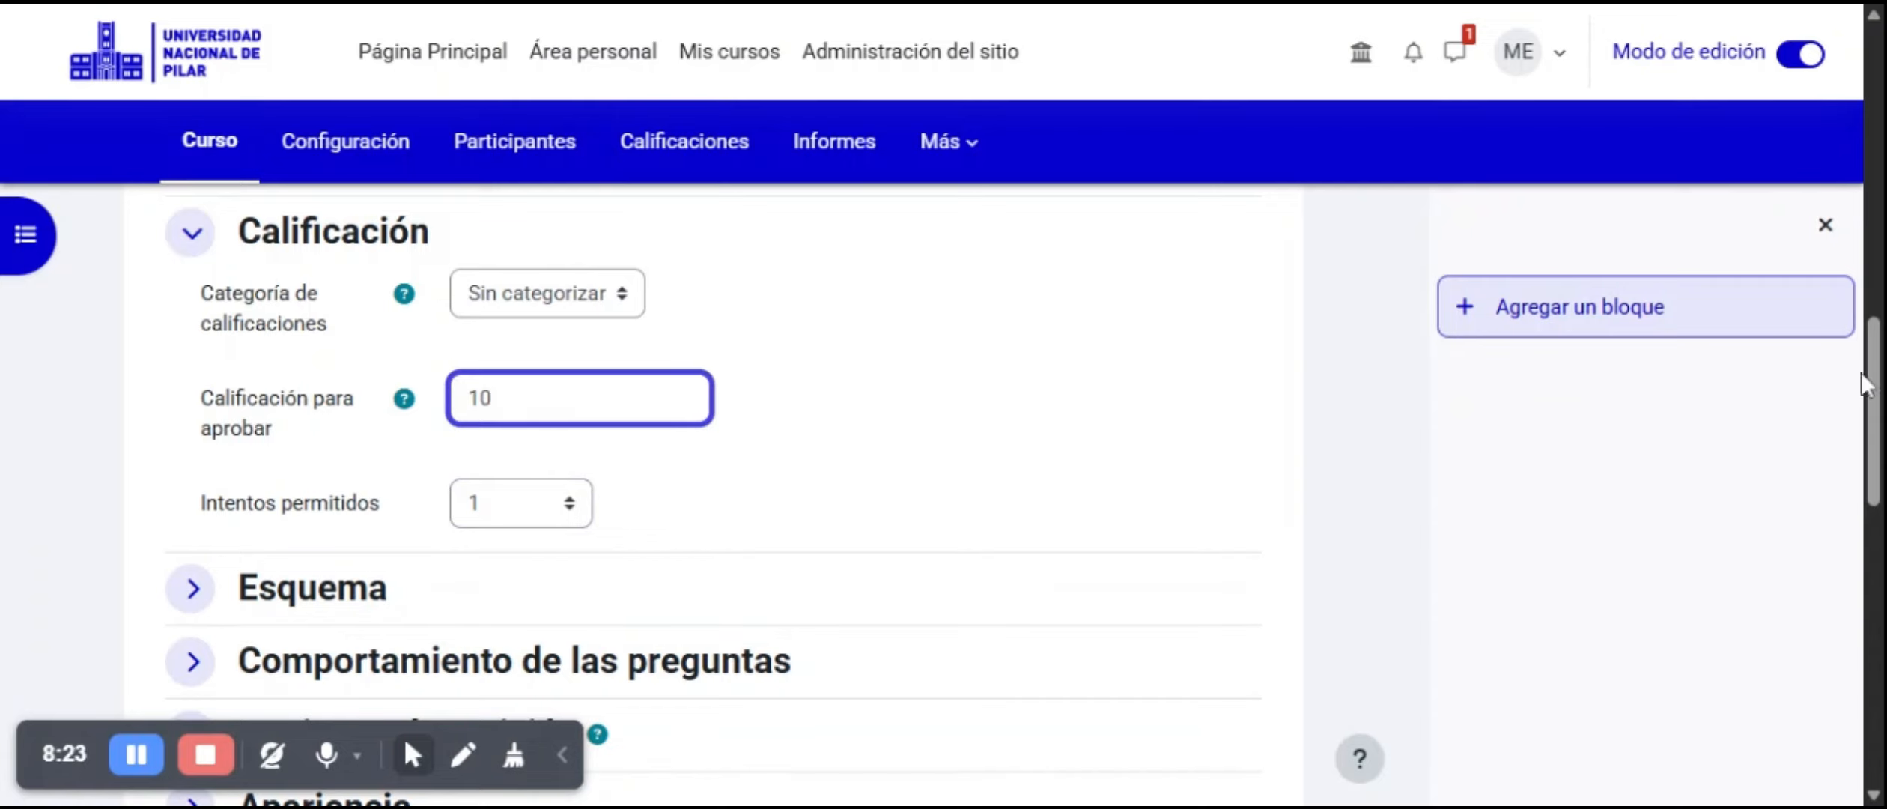
{"action": "scroll", "coordinate": [1872, 375], "scroll_direction": "down", "scroll_amount": 2}
{"action": "scroll", "coordinate": [704, 374], "scroll_direction": "down", "scroll_amount": 2}
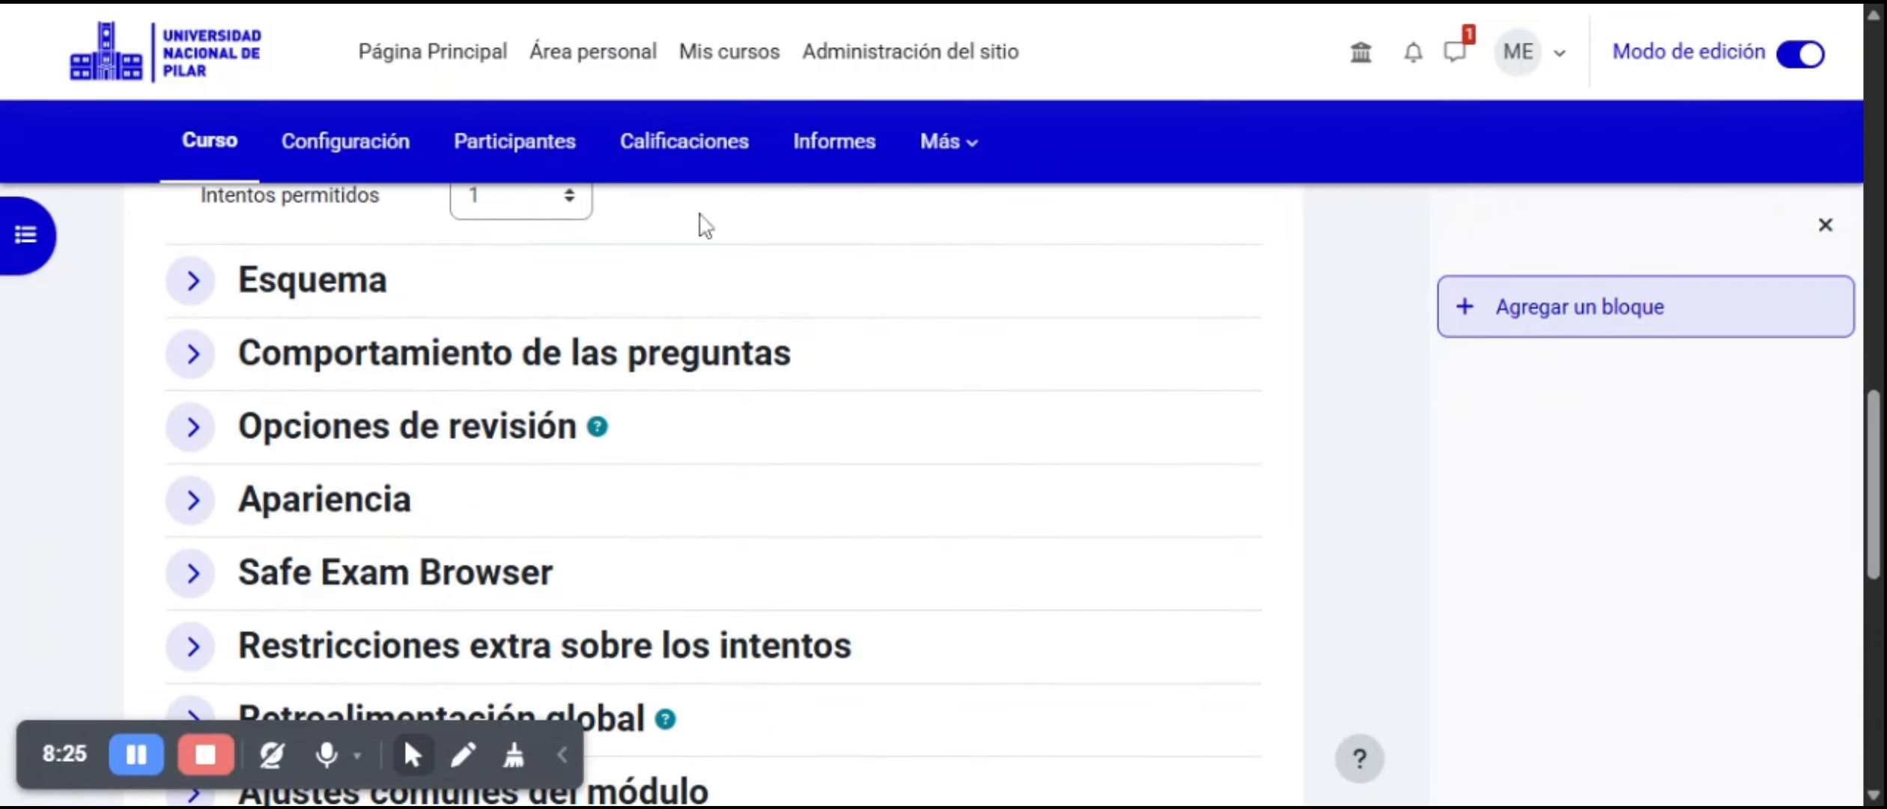
Review the quiz's Comportamiento de las preguntas settings and its Opciones de revisión.
{"action": "left_click", "coordinate": [192, 354]}
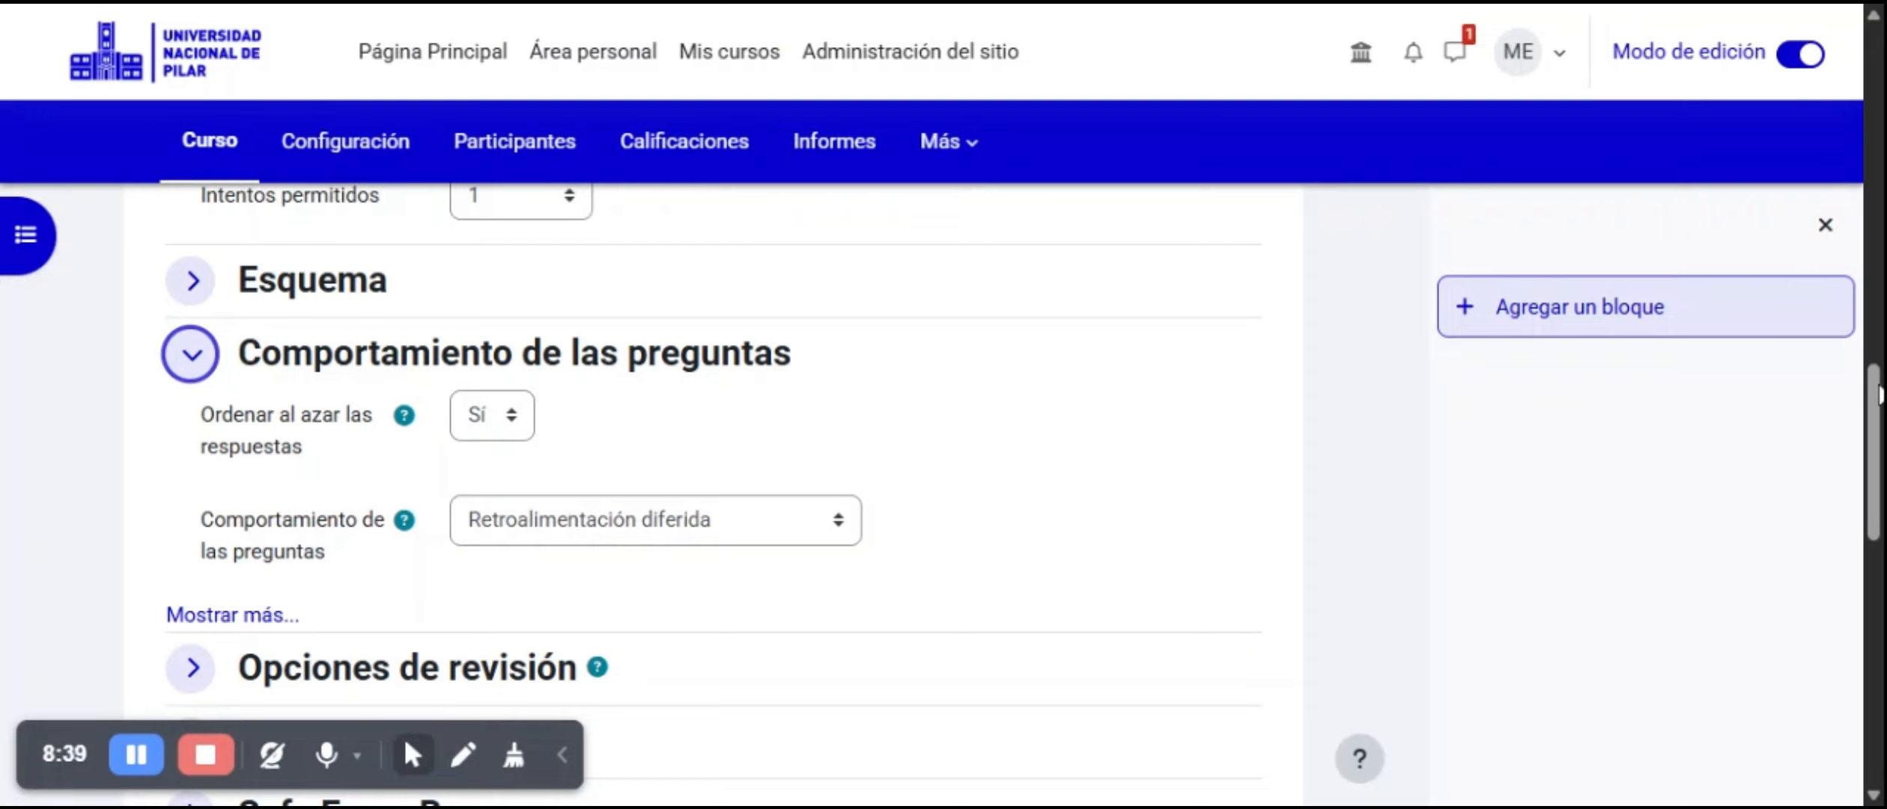
{"action": "scroll", "coordinate": [894, 375], "scroll_direction": "down", "scroll_amount": 3}
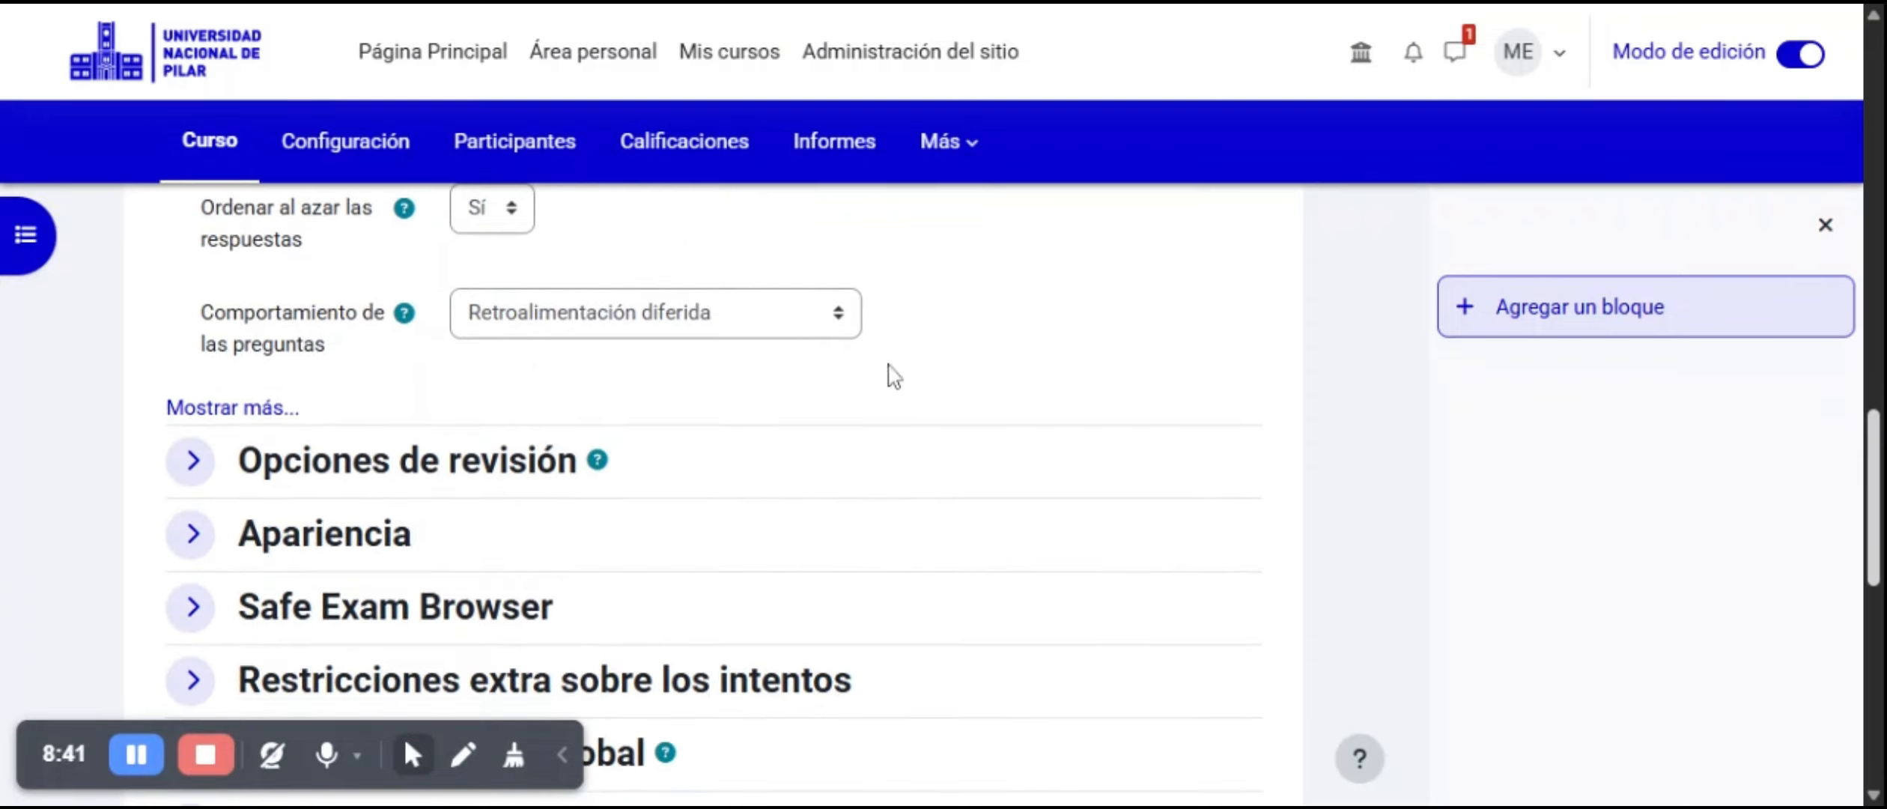
{"action": "left_click", "coordinate": [767, 317]}
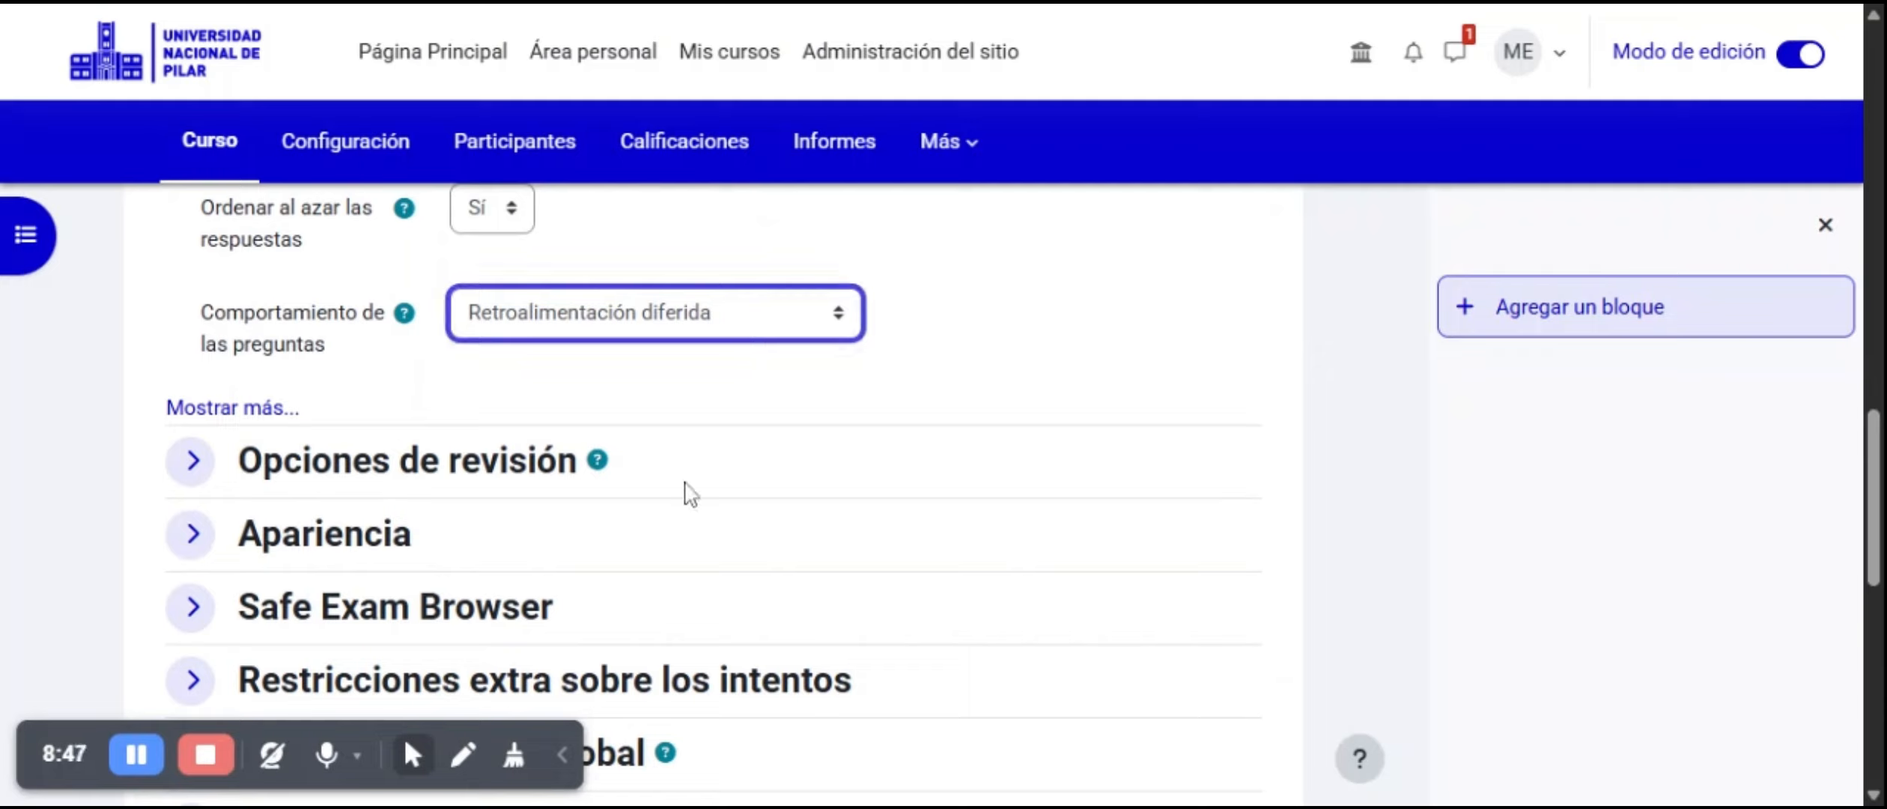
{"action": "left_click", "coordinate": [133, 756]}
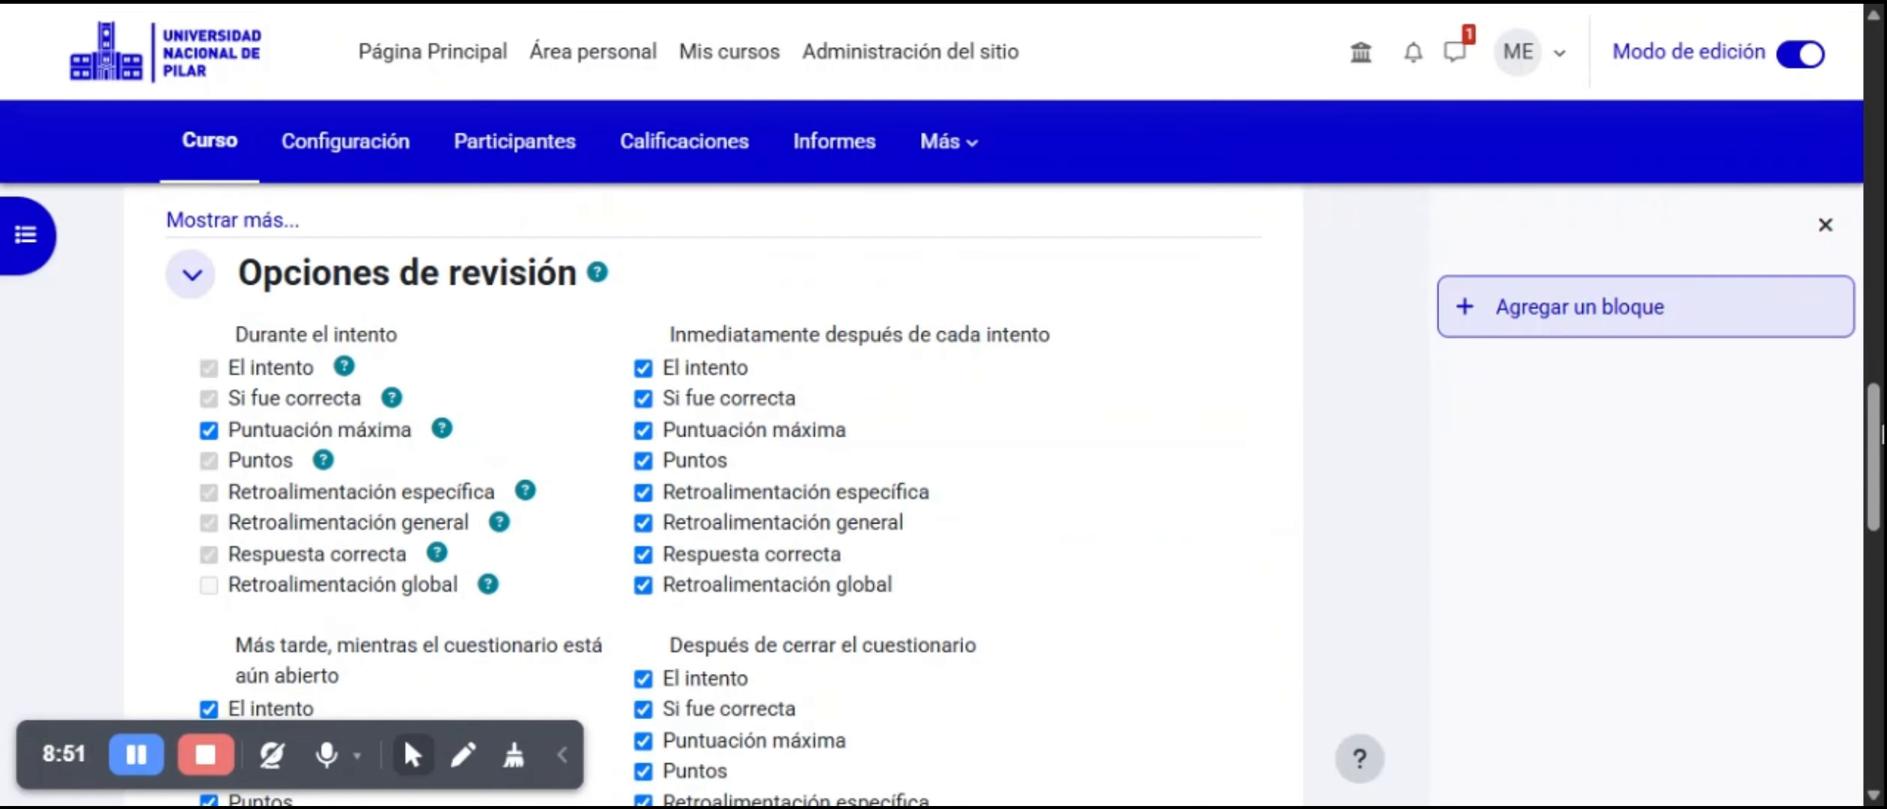
{"action": "left_click_drag", "start_coordinate": [1880, 425], "coordinate": [1872, 567]}
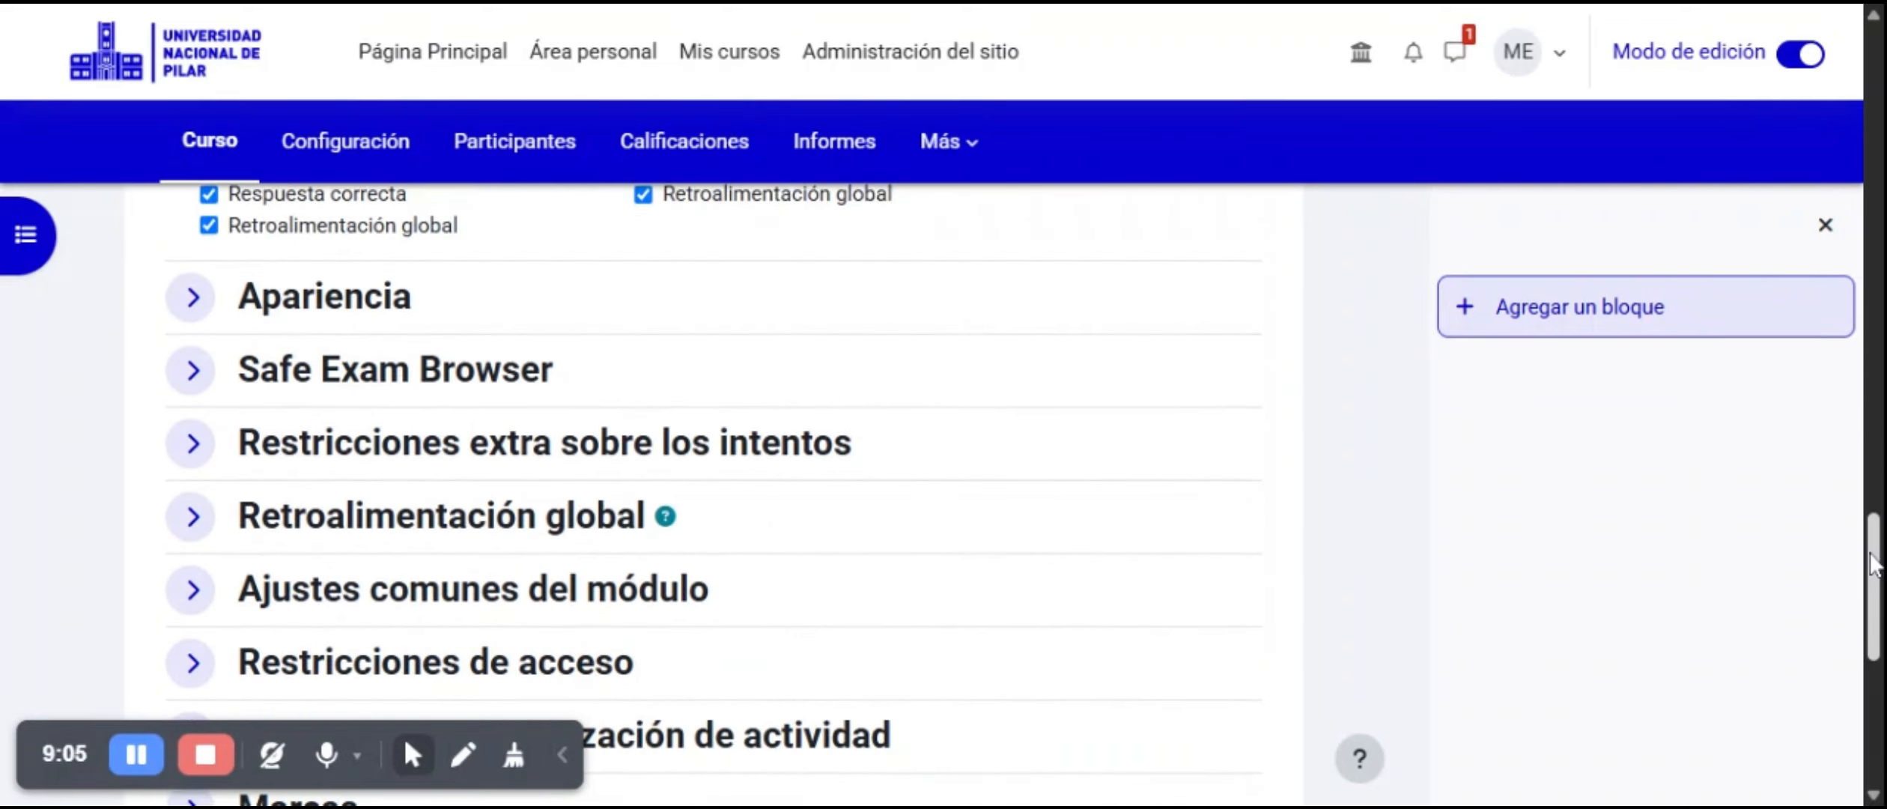
Check the quiz's Restricciones de acceso without adding any, and save the settings, returning to the course.
{"action": "scroll", "coordinate": [134, 767], "scroll_direction": "down", "scroll_amount": 3}
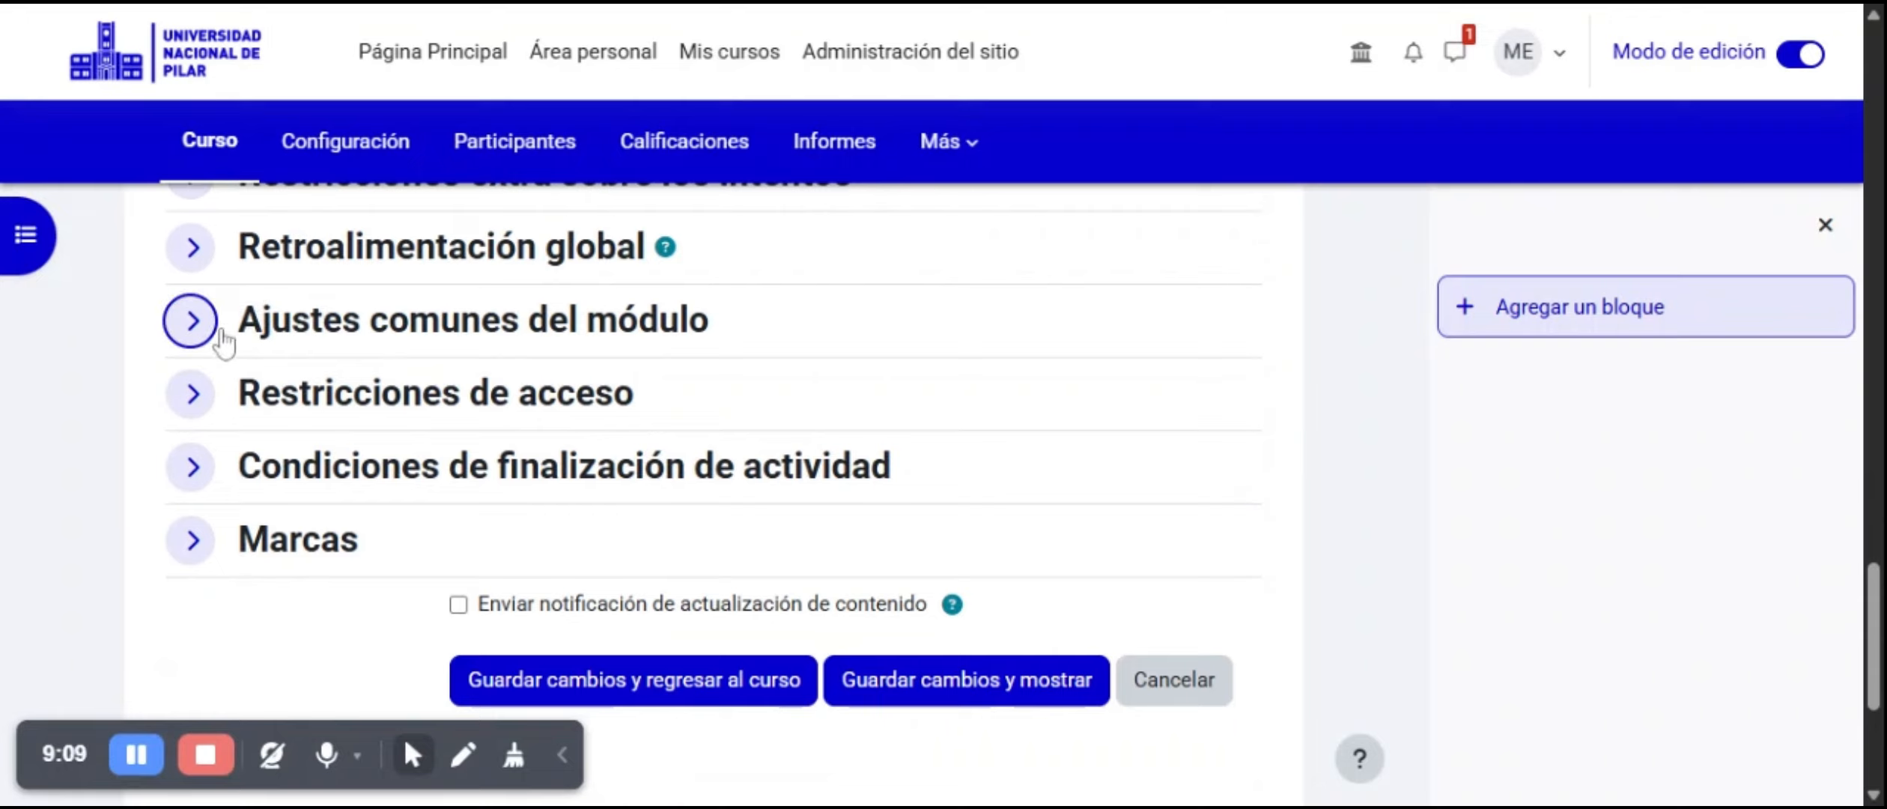
{"action": "left_click", "coordinate": [196, 405]}
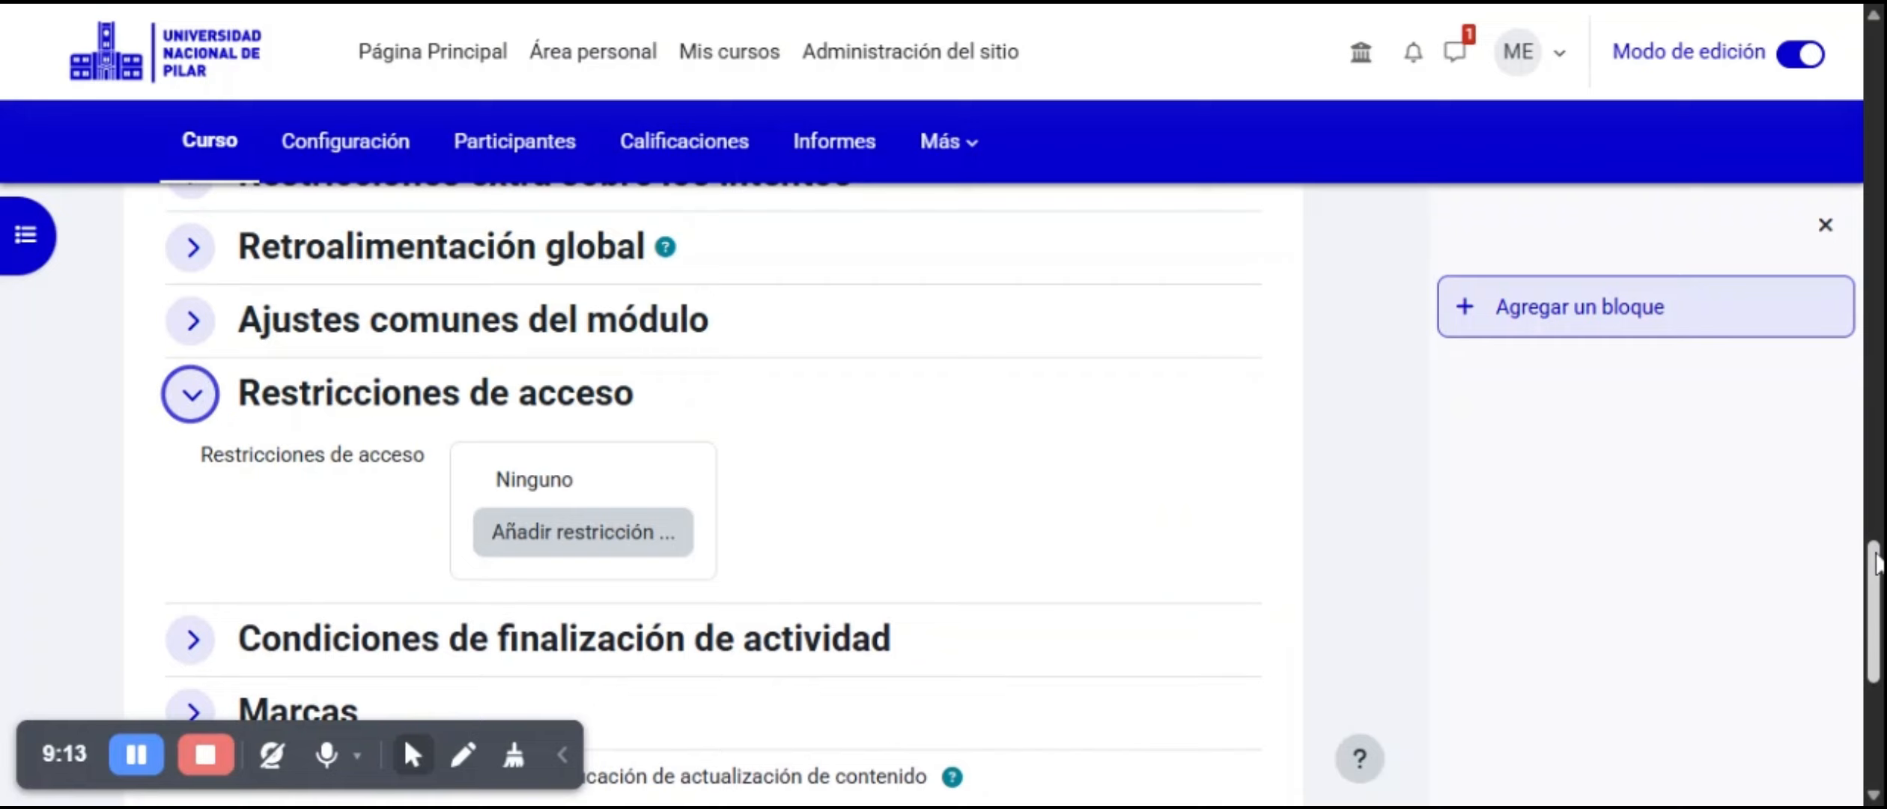
{"action": "left_click_drag", "start_coordinate": [1878, 563], "coordinate": [1878, 615]}
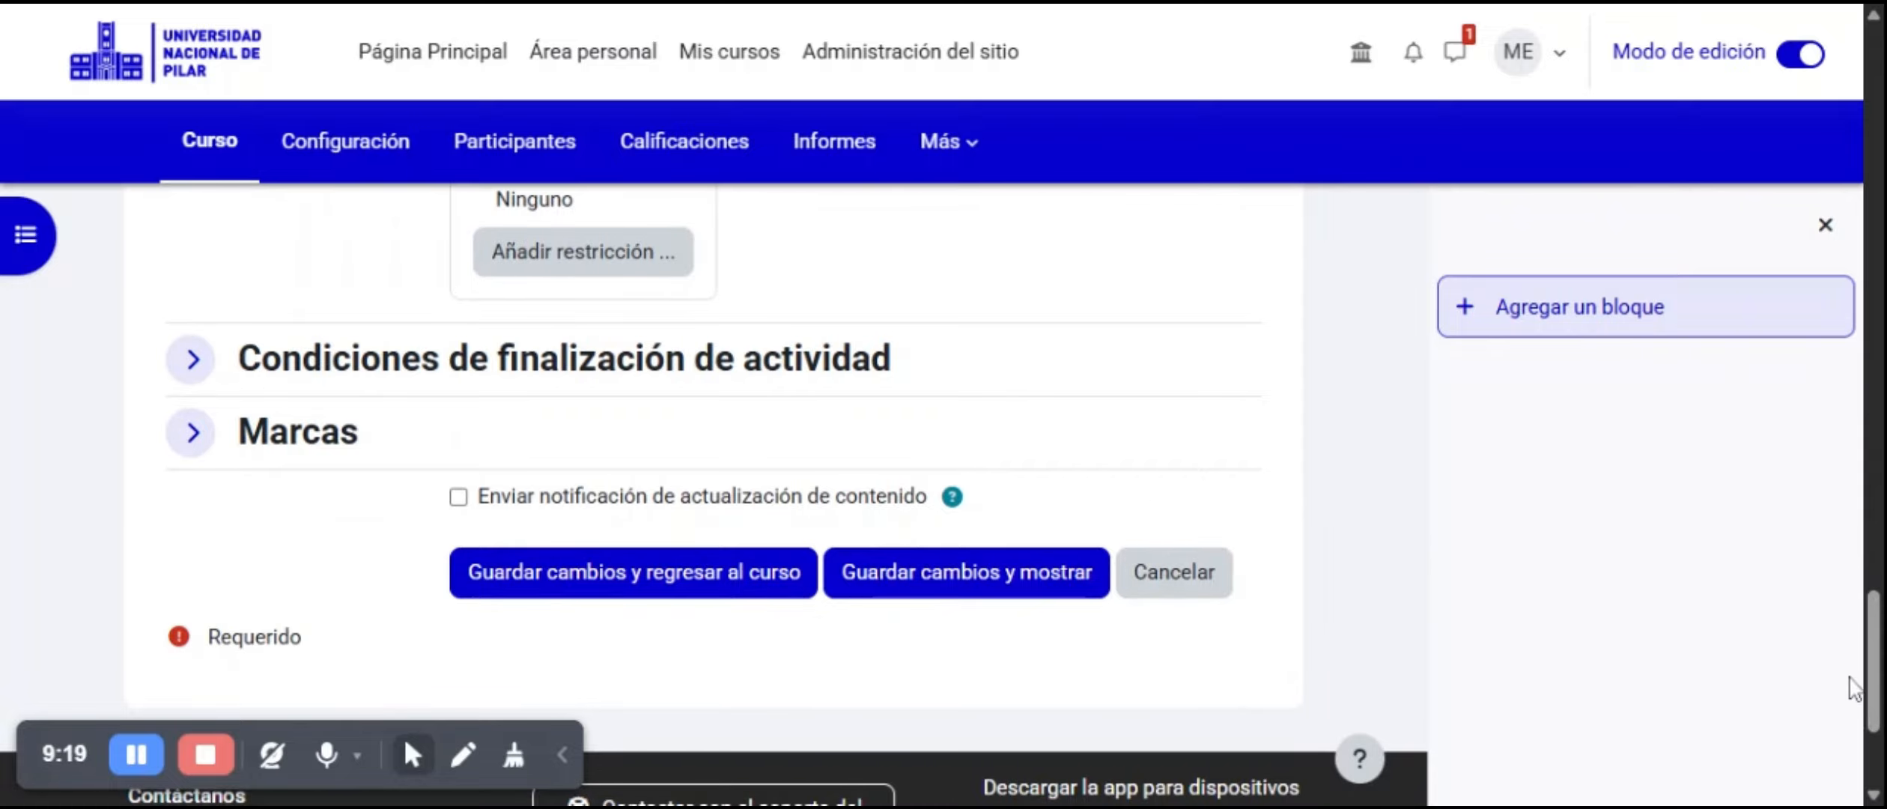
{"action": "left_click_drag", "start_coordinate": [1878, 688], "coordinate": [1860, 732]}
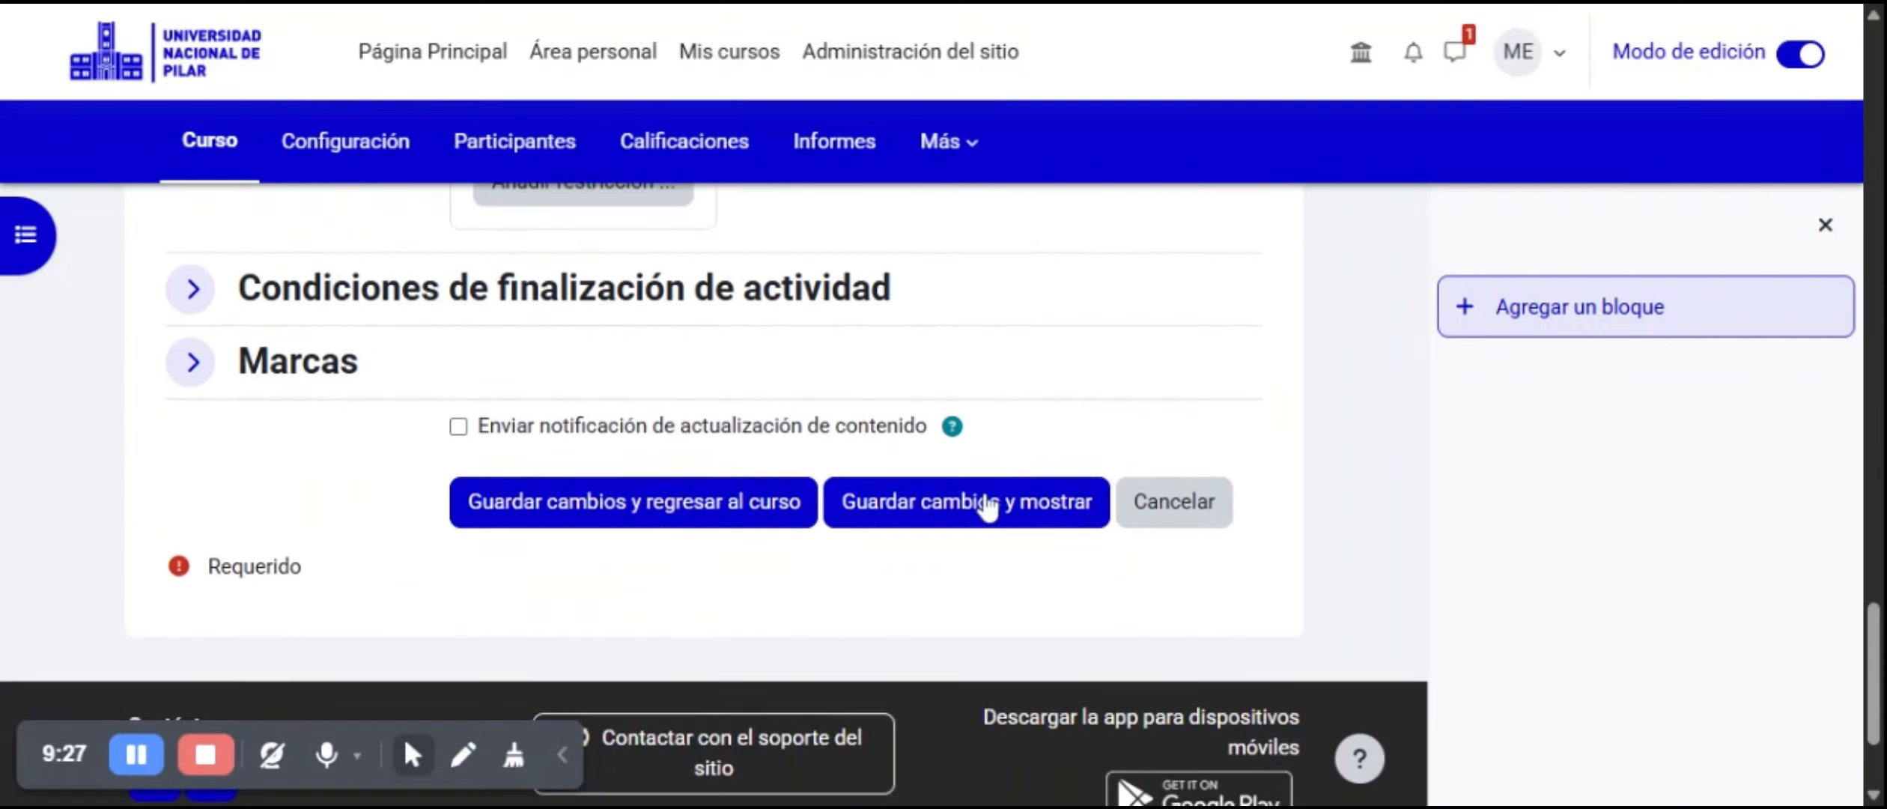
{"action": "left_click", "coordinate": [717, 516]}
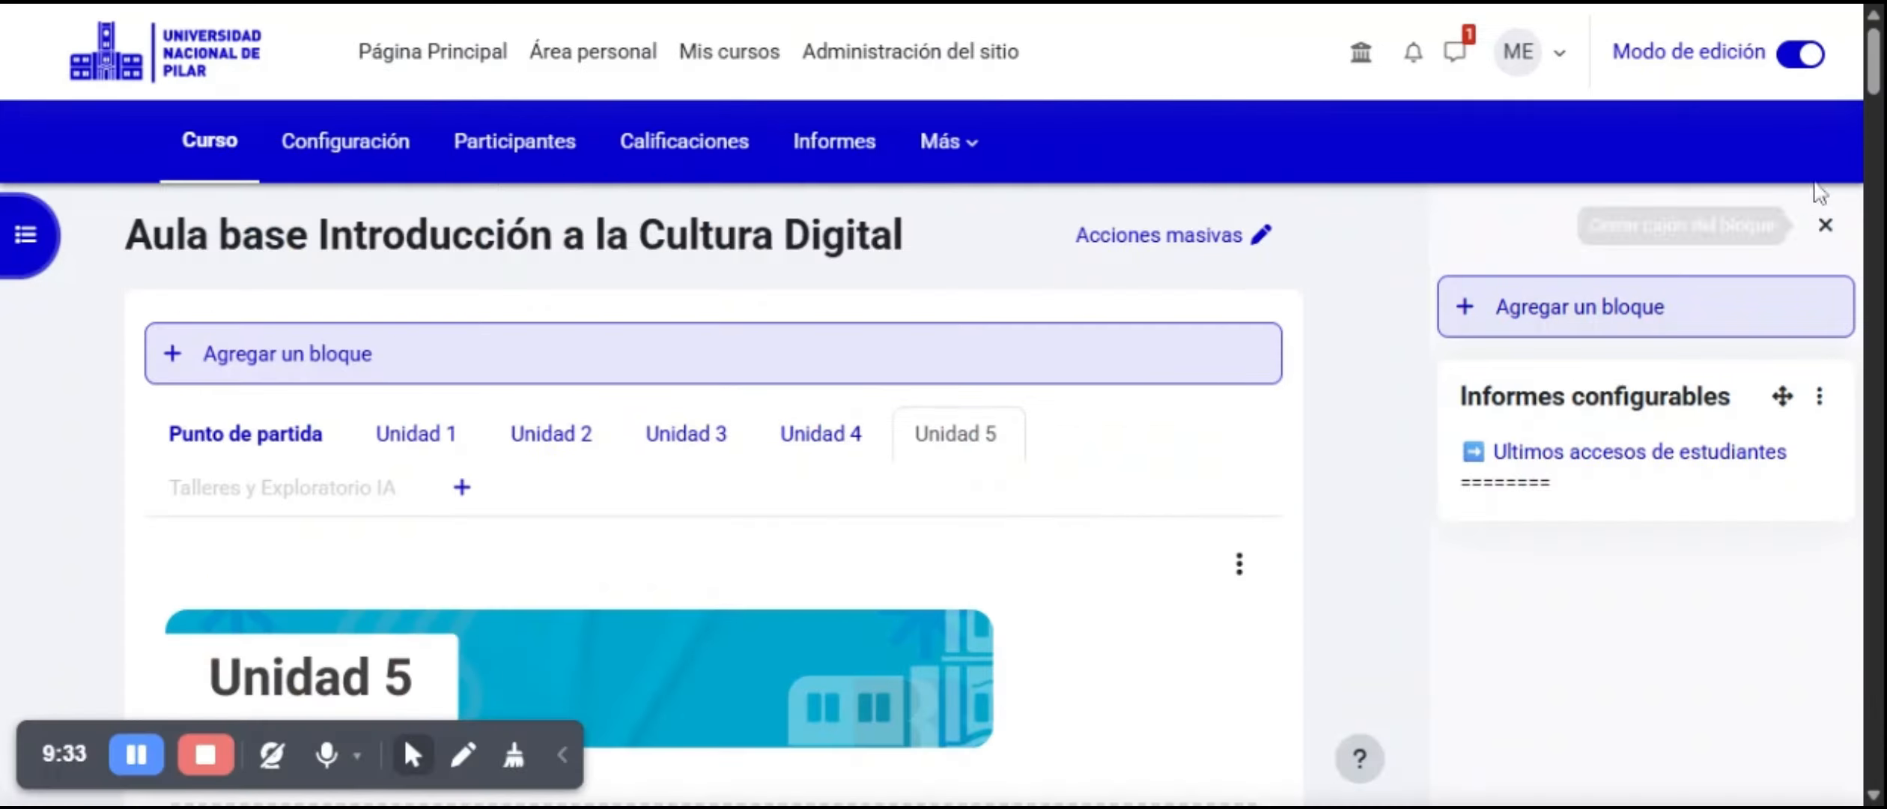
Open the Cuestionario simulacro de primer parcial quiz from the Actividades section of Unidad 5.
{"action": "scroll", "coordinate": [711, 494], "scroll_direction": "down", "scroll_amount": 10}
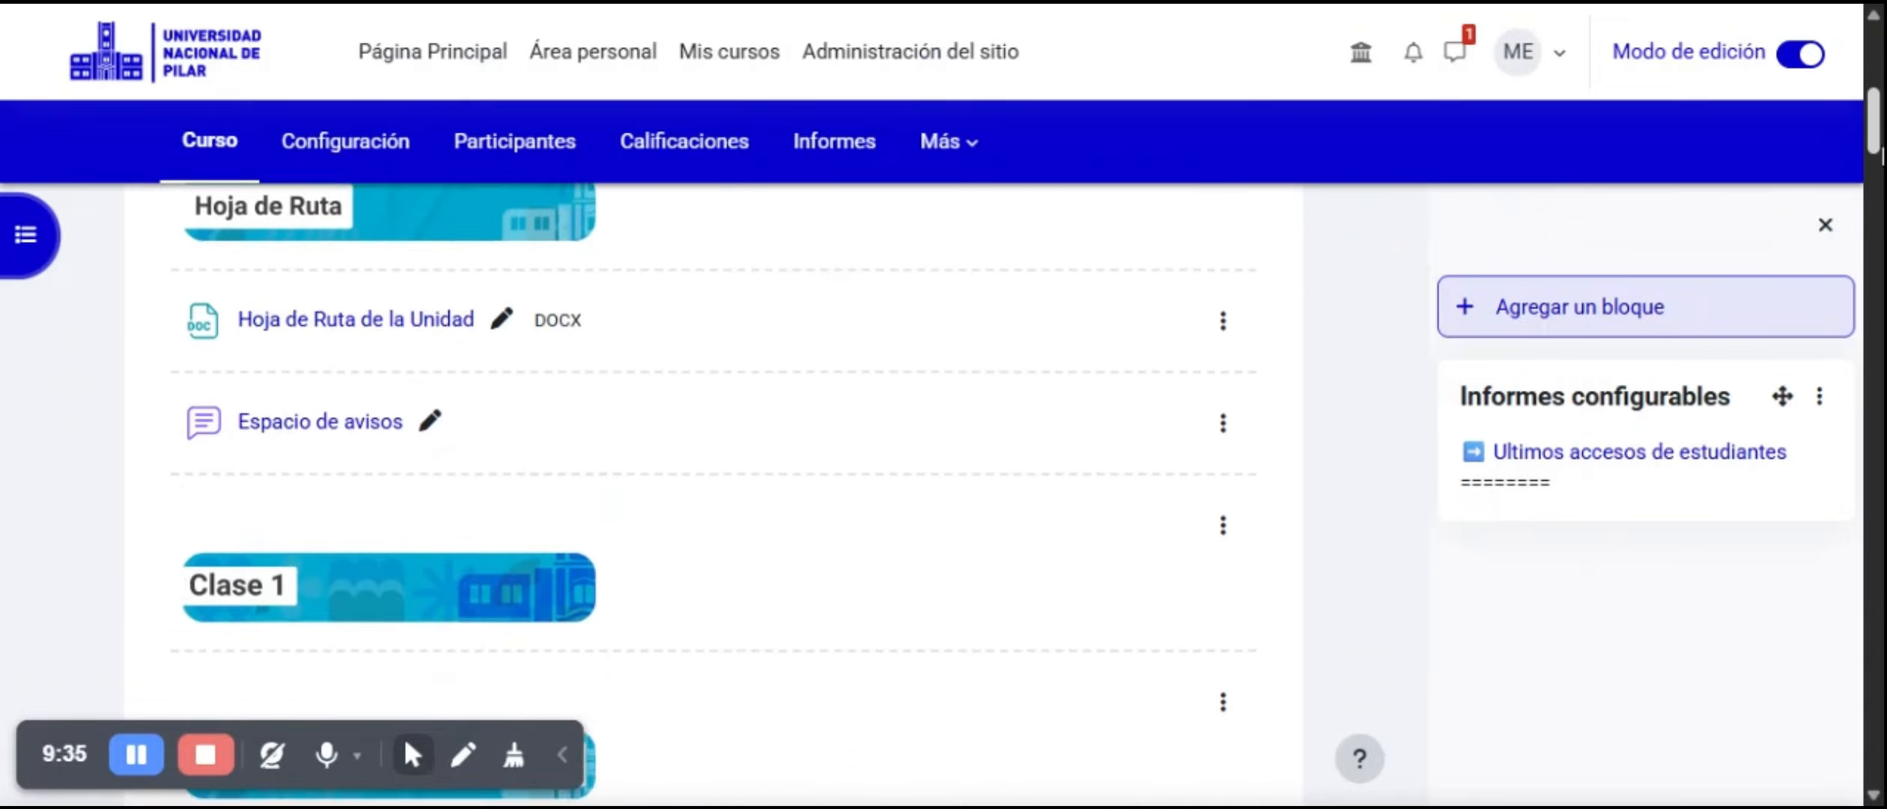
{"action": "left_click_drag", "start_coordinate": [1883, 169], "coordinate": [1872, 361]}
{"action": "left_click", "coordinate": [129, 768]}
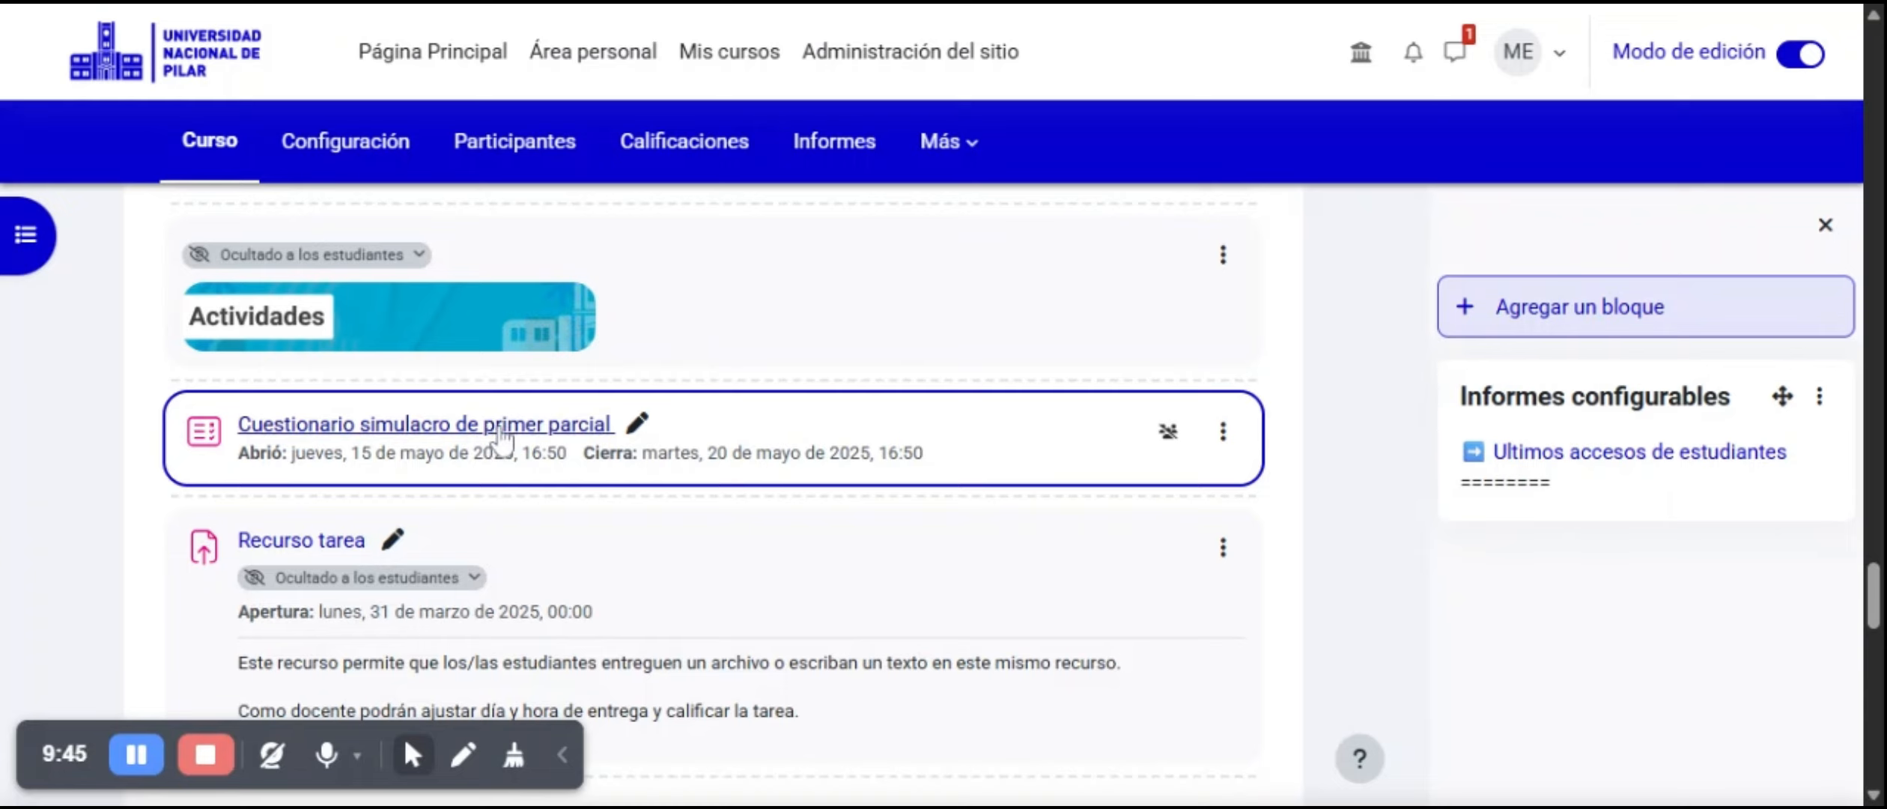
{"action": "triple_click", "coordinate": [498, 431]}
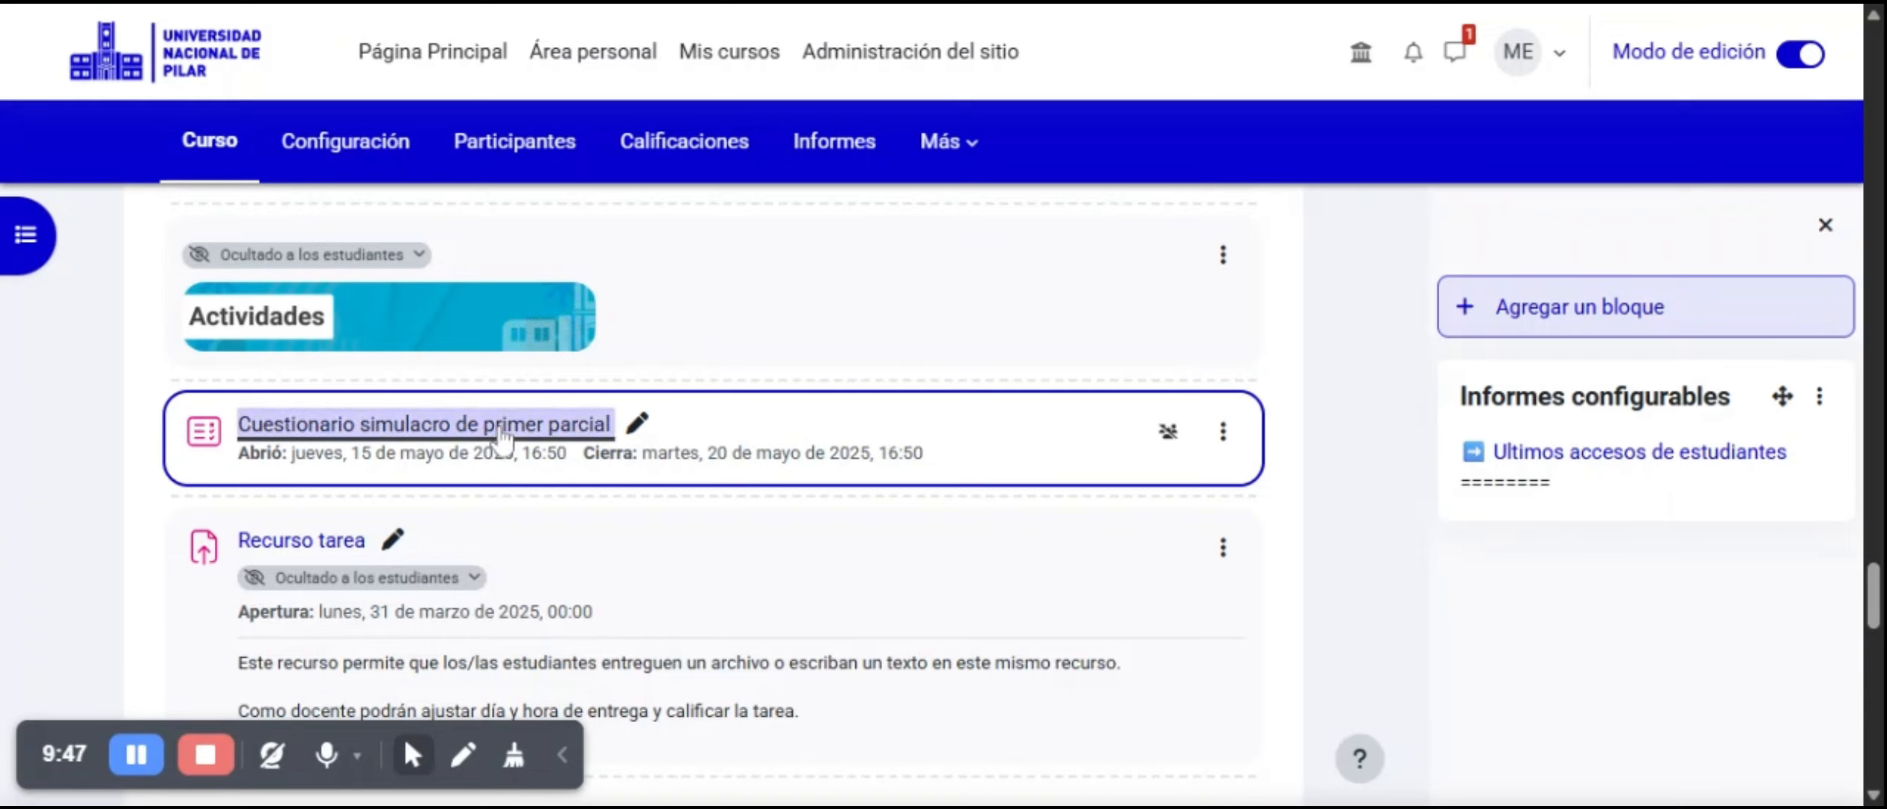
{"action": "left_click", "coordinate": [498, 431]}
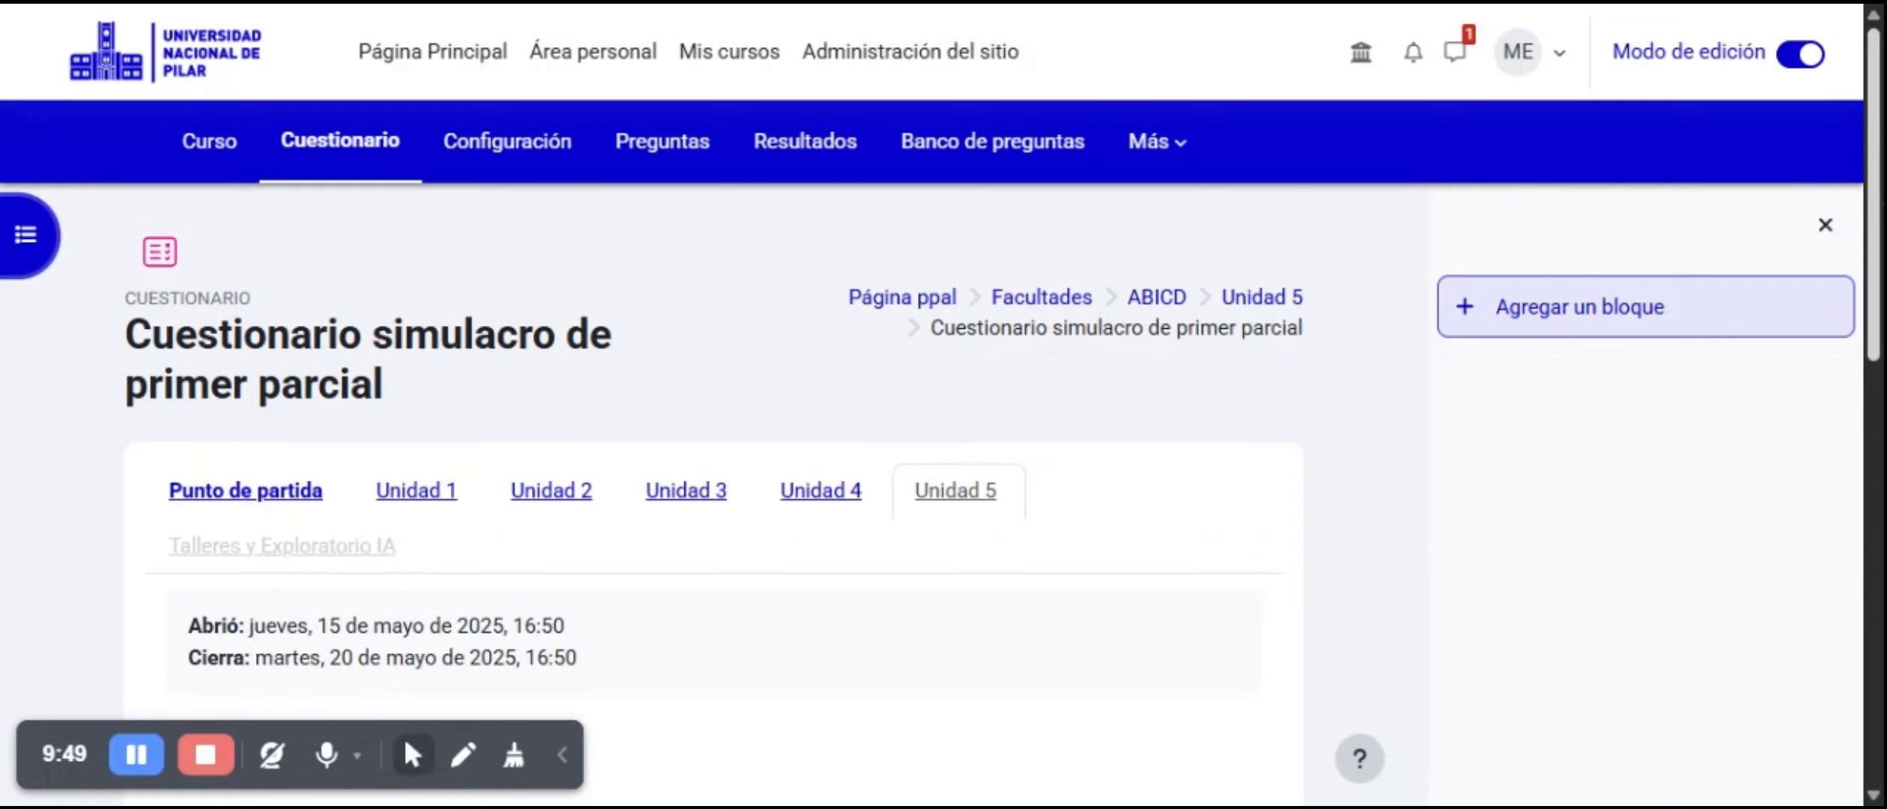
Start adding questions to the quiz from the question bank and filter the list by the Unidad 1 category.
{"action": "scroll", "coordinate": [1878, 212], "scroll_direction": "down", "scroll_amount": 5}
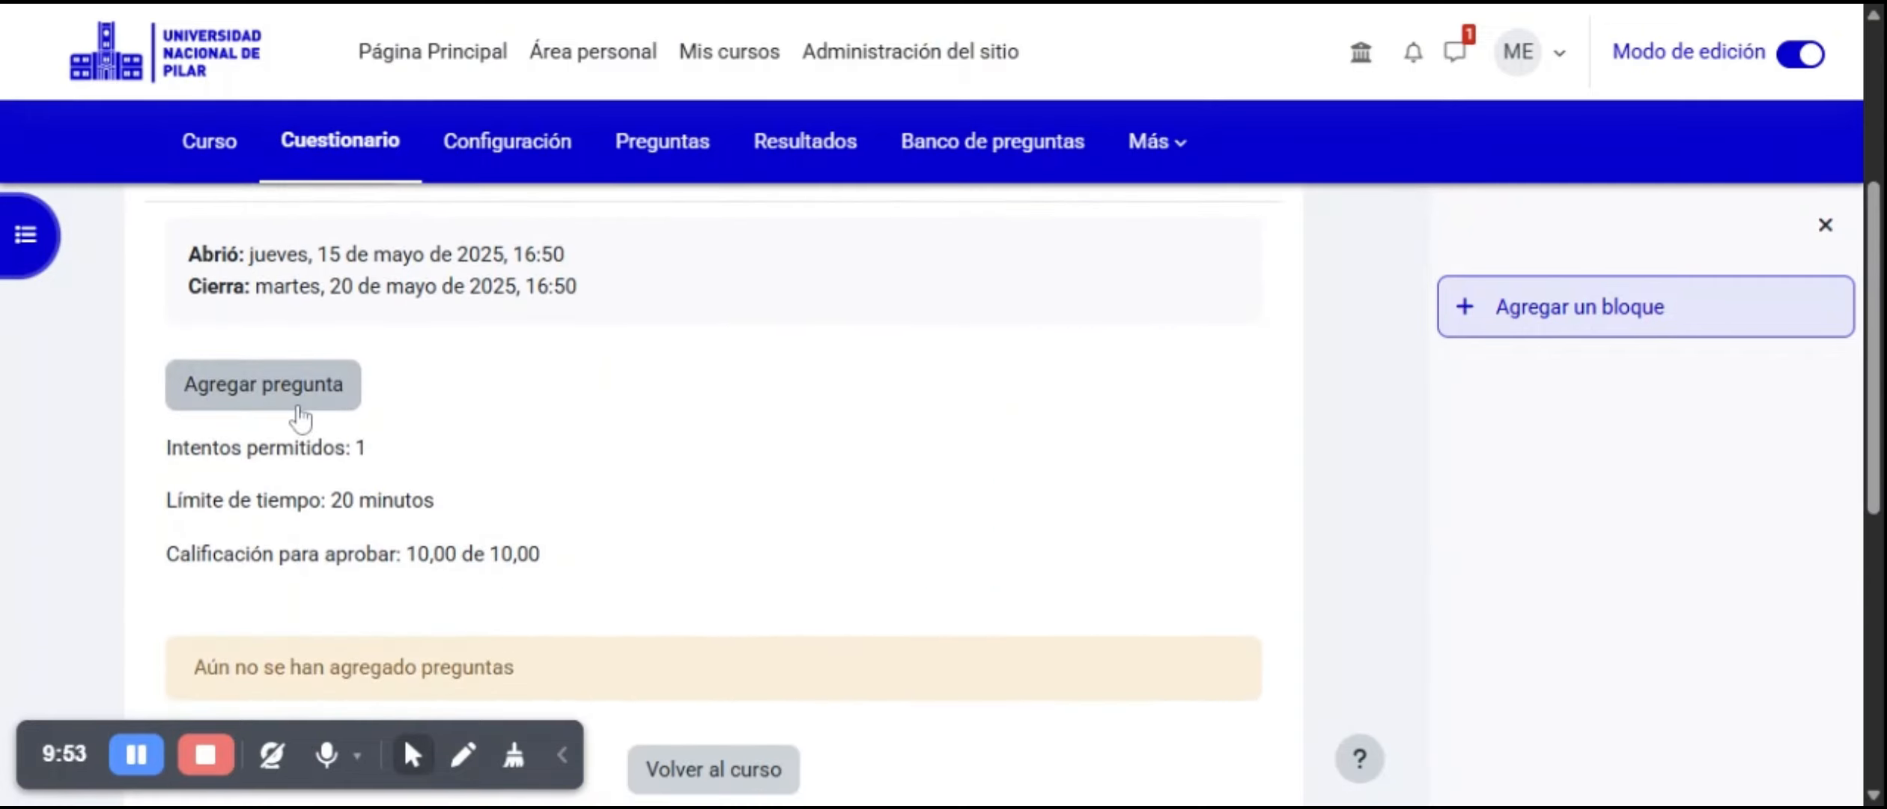
{"action": "left_click", "coordinate": [299, 404]}
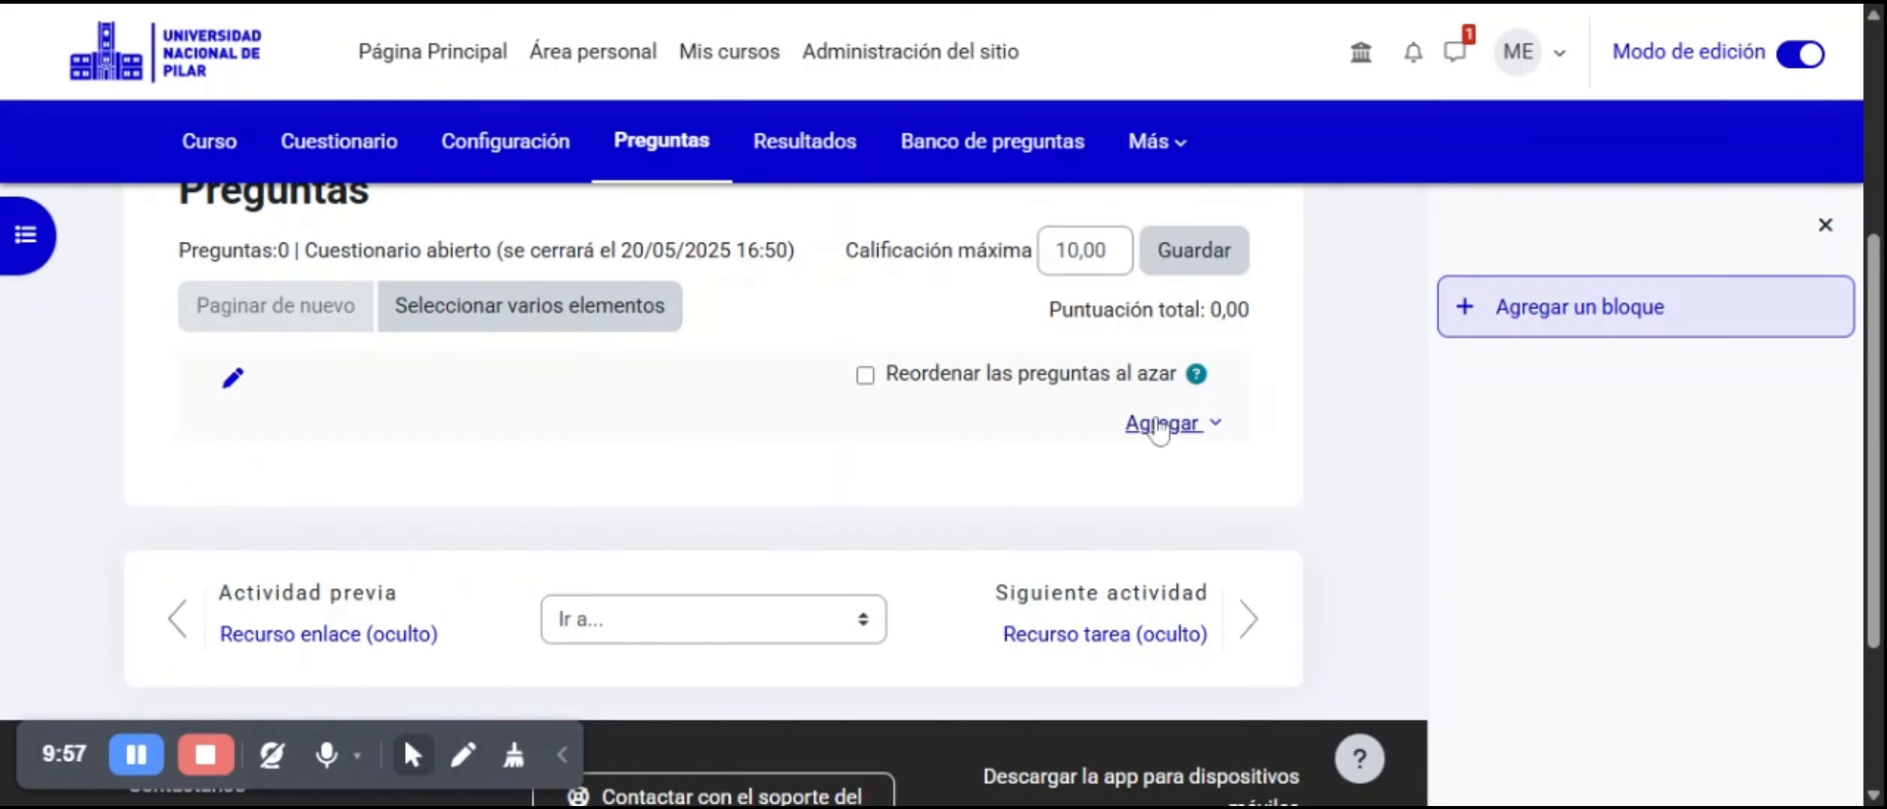
{"action": "left_click", "coordinate": [1167, 440]}
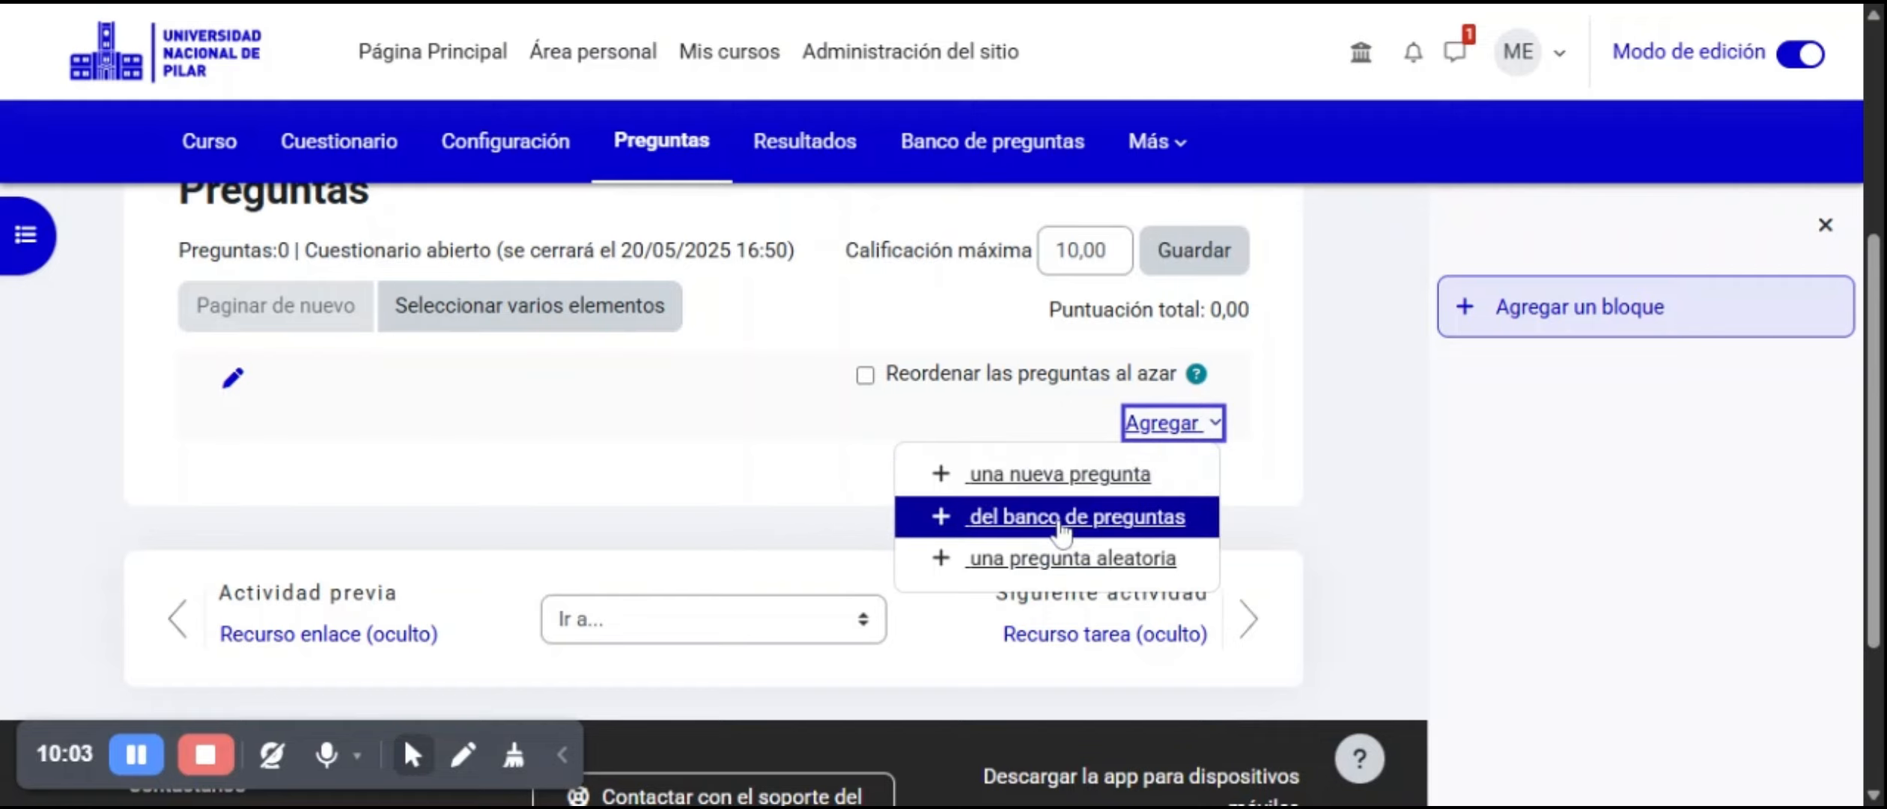
{"action": "left_click", "coordinate": [1062, 524]}
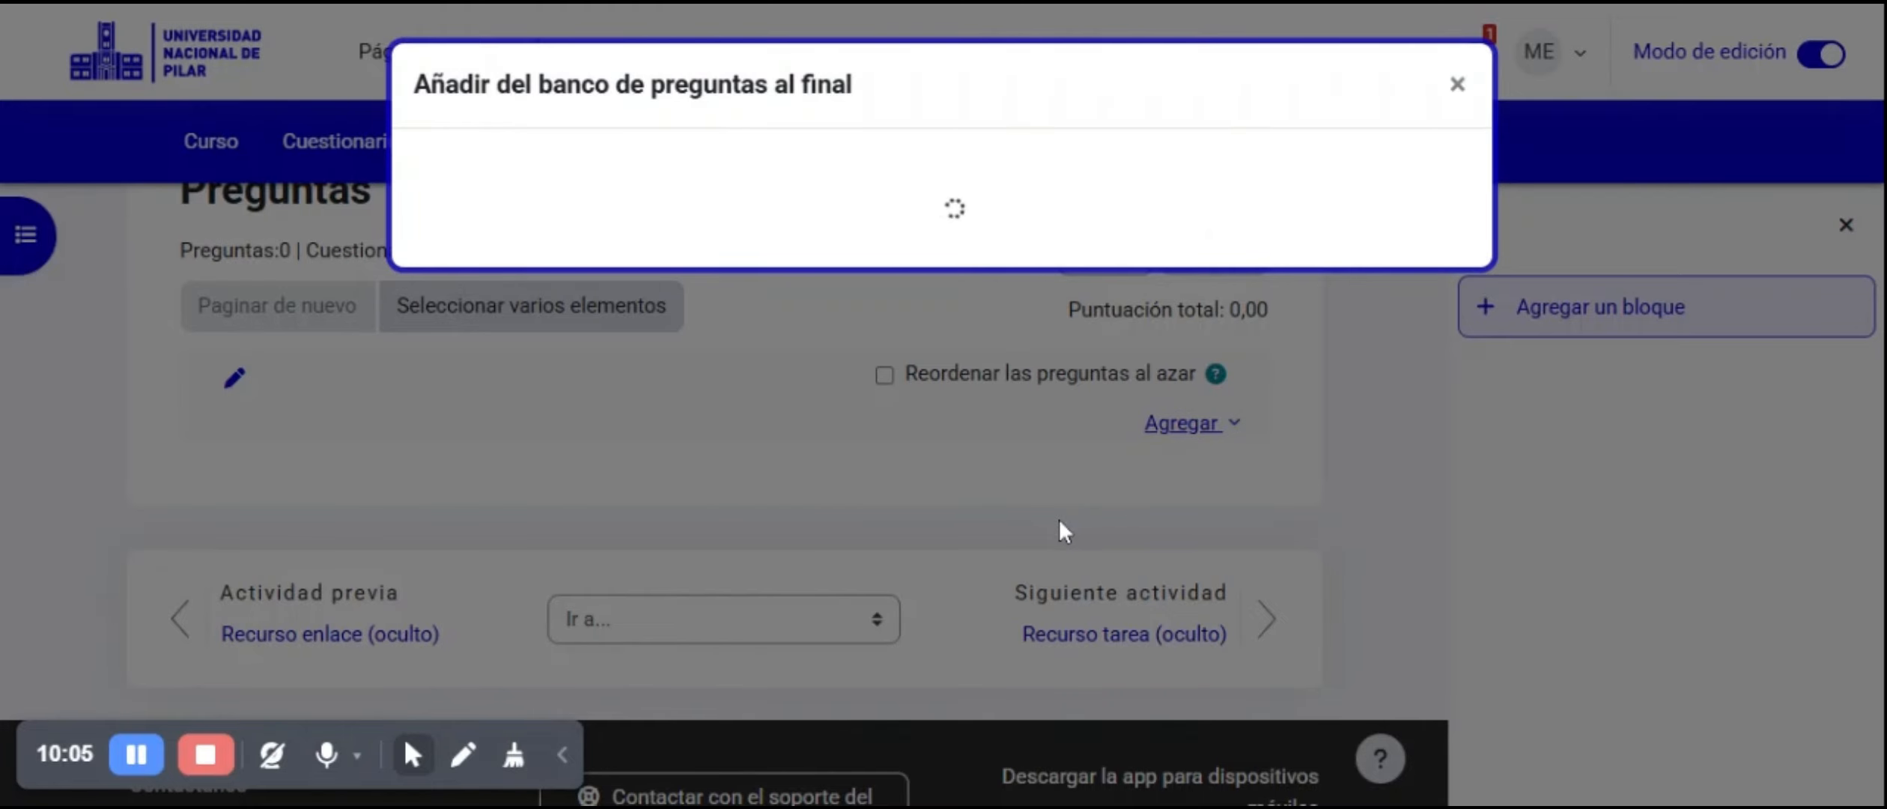
{"action": "left_click", "coordinate": [961, 238]}
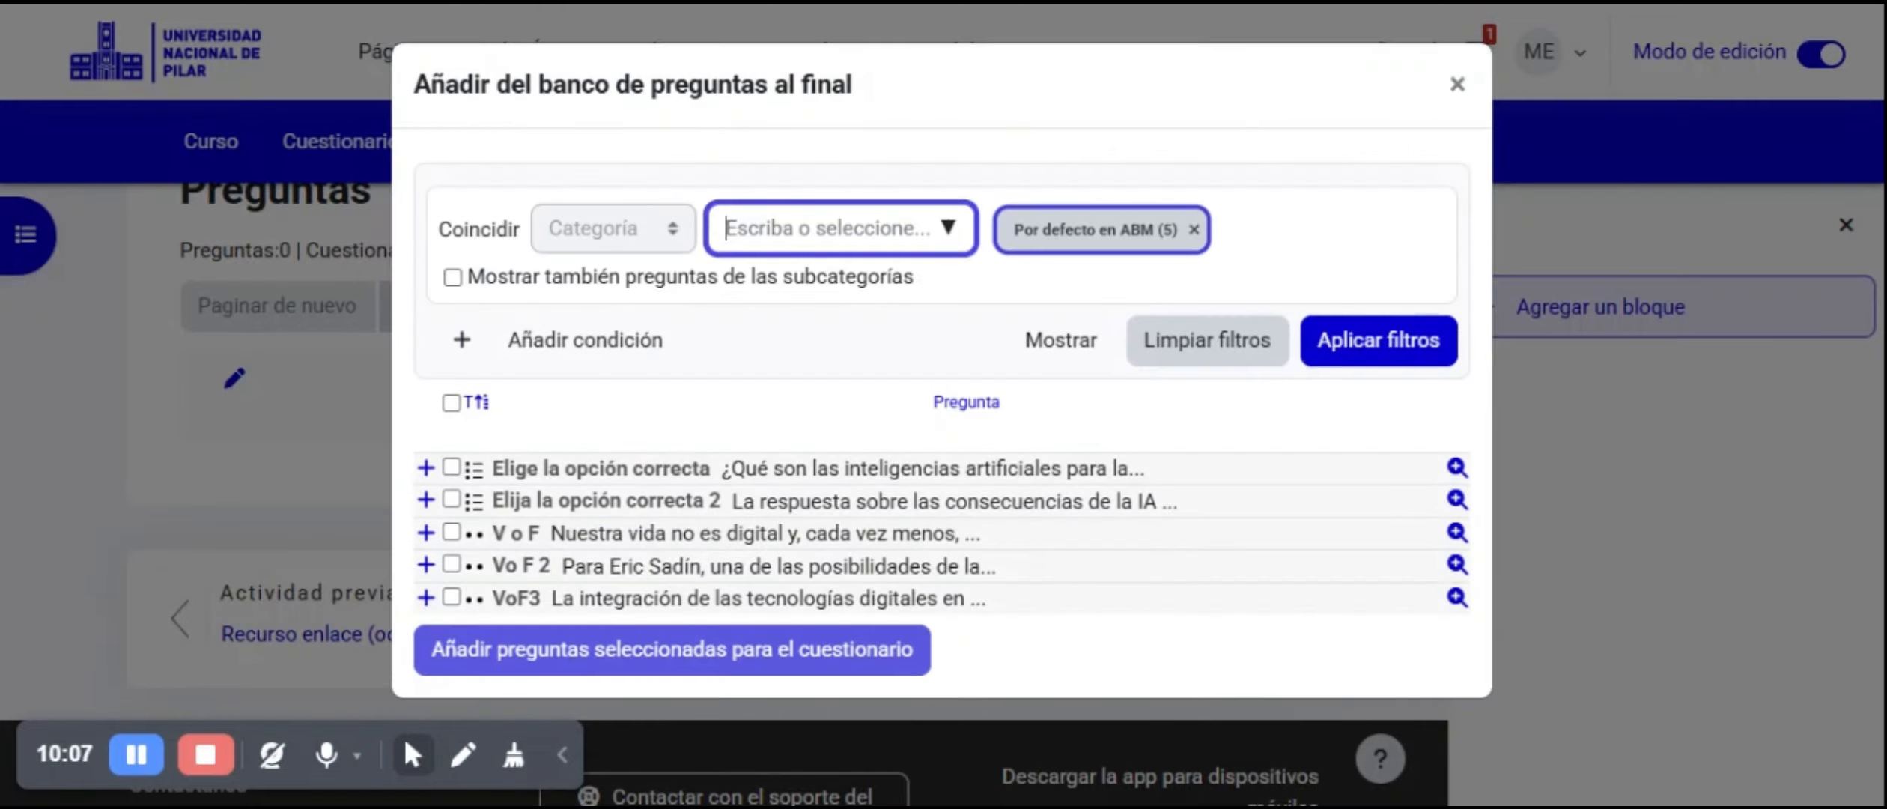
{"action": "left_click", "coordinate": [963, 241]}
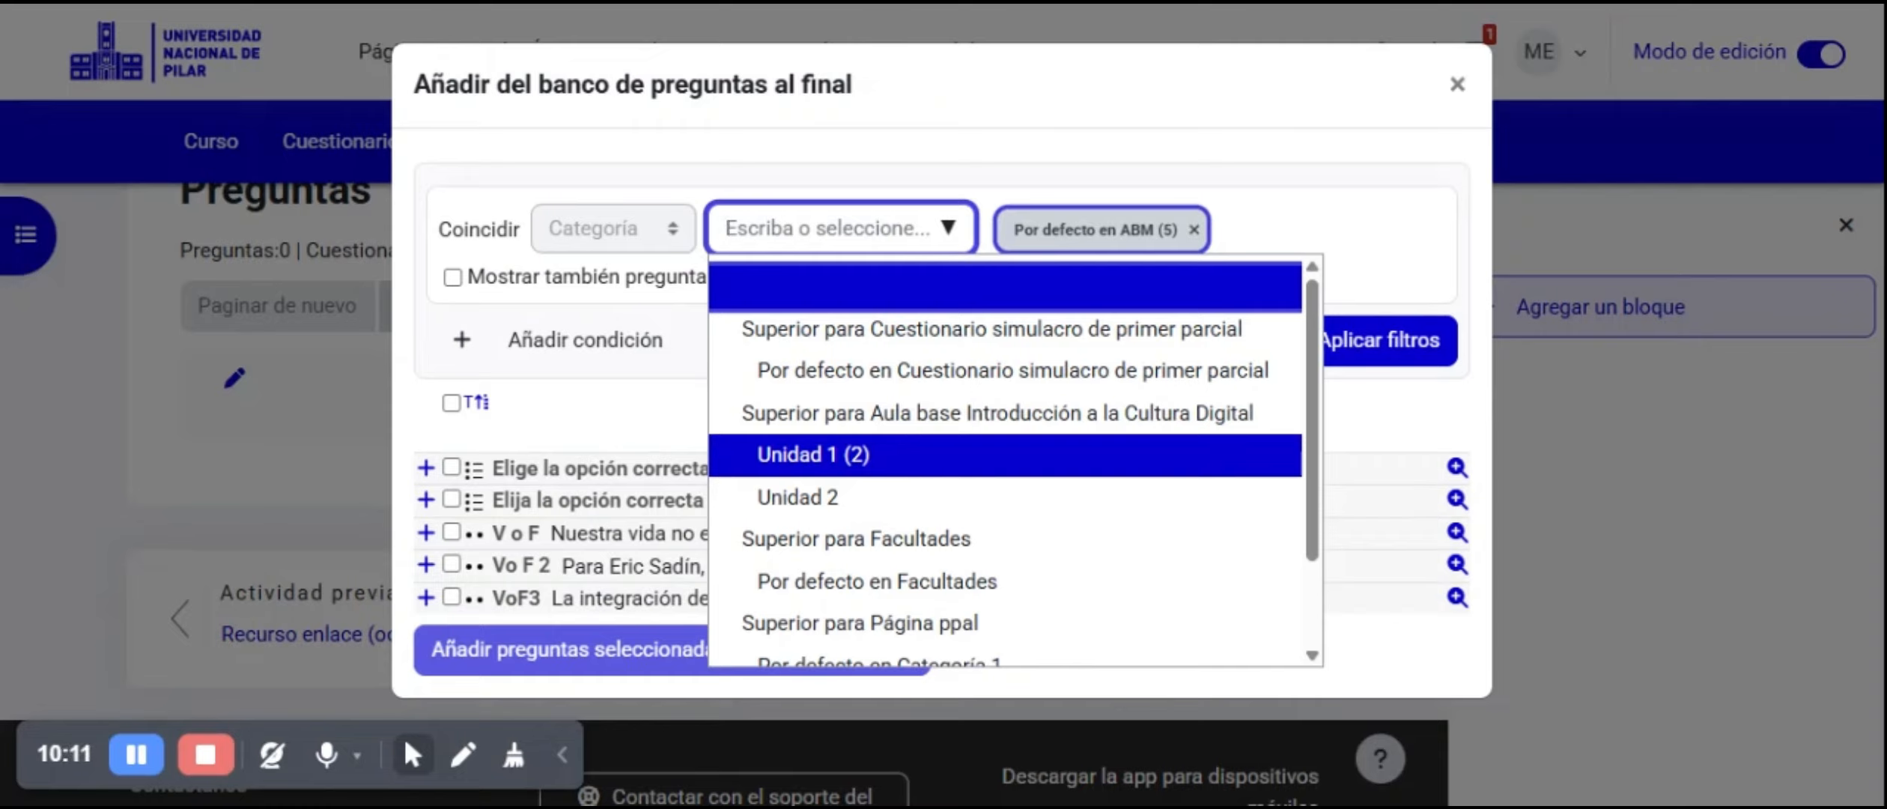
{"action": "left_click", "coordinate": [897, 455]}
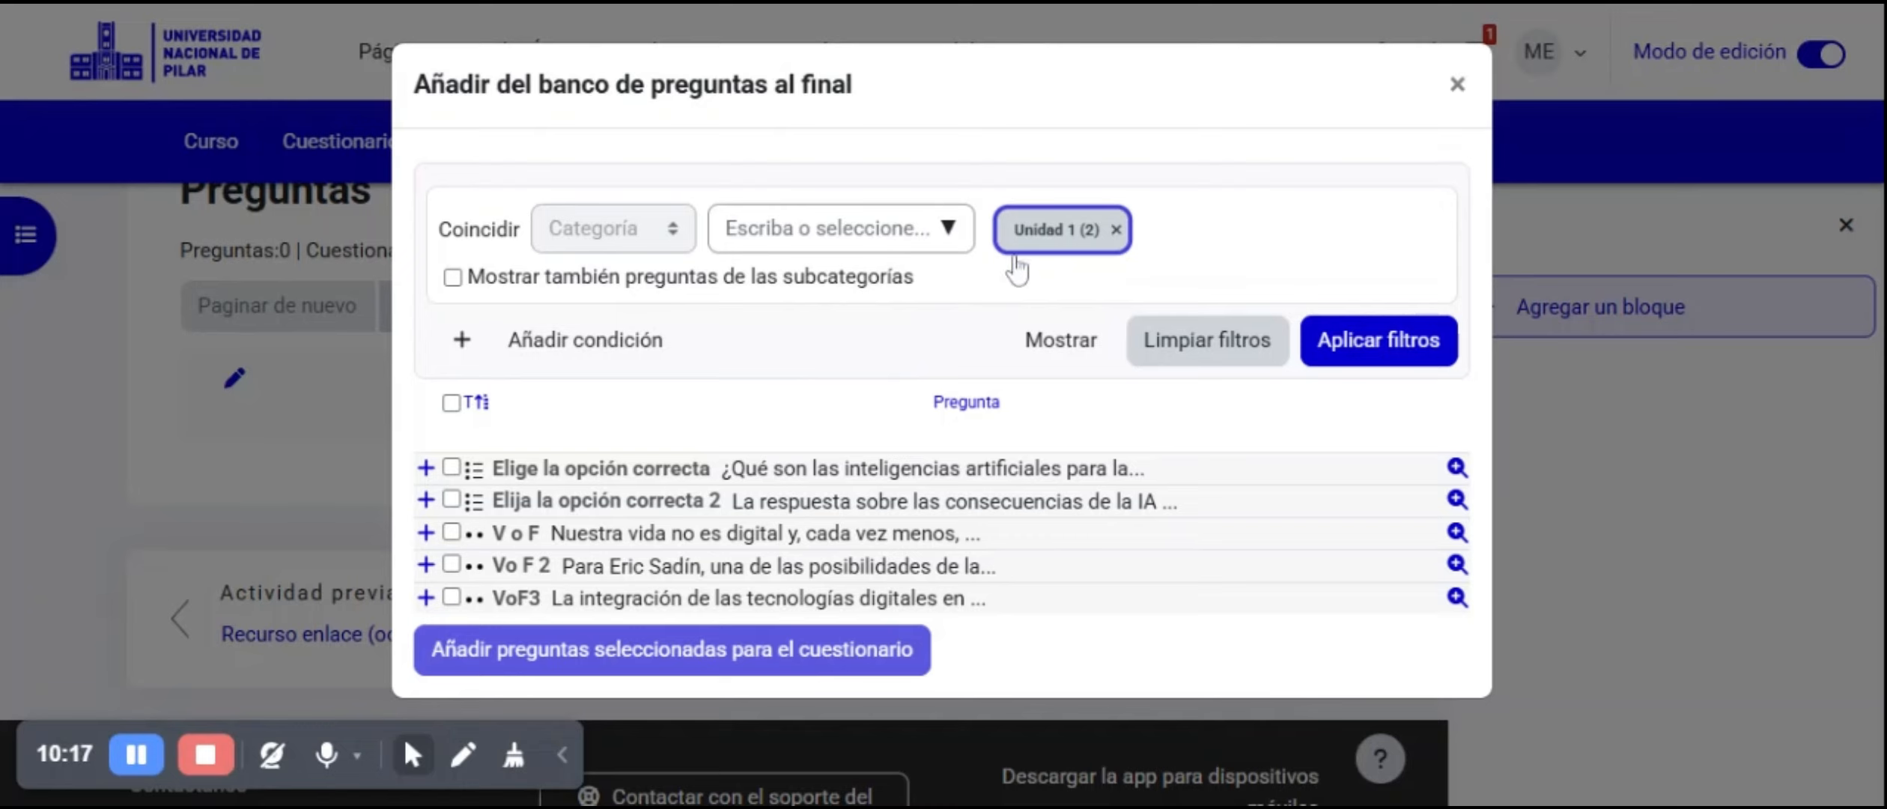
{"action": "left_click", "coordinate": [1332, 352]}
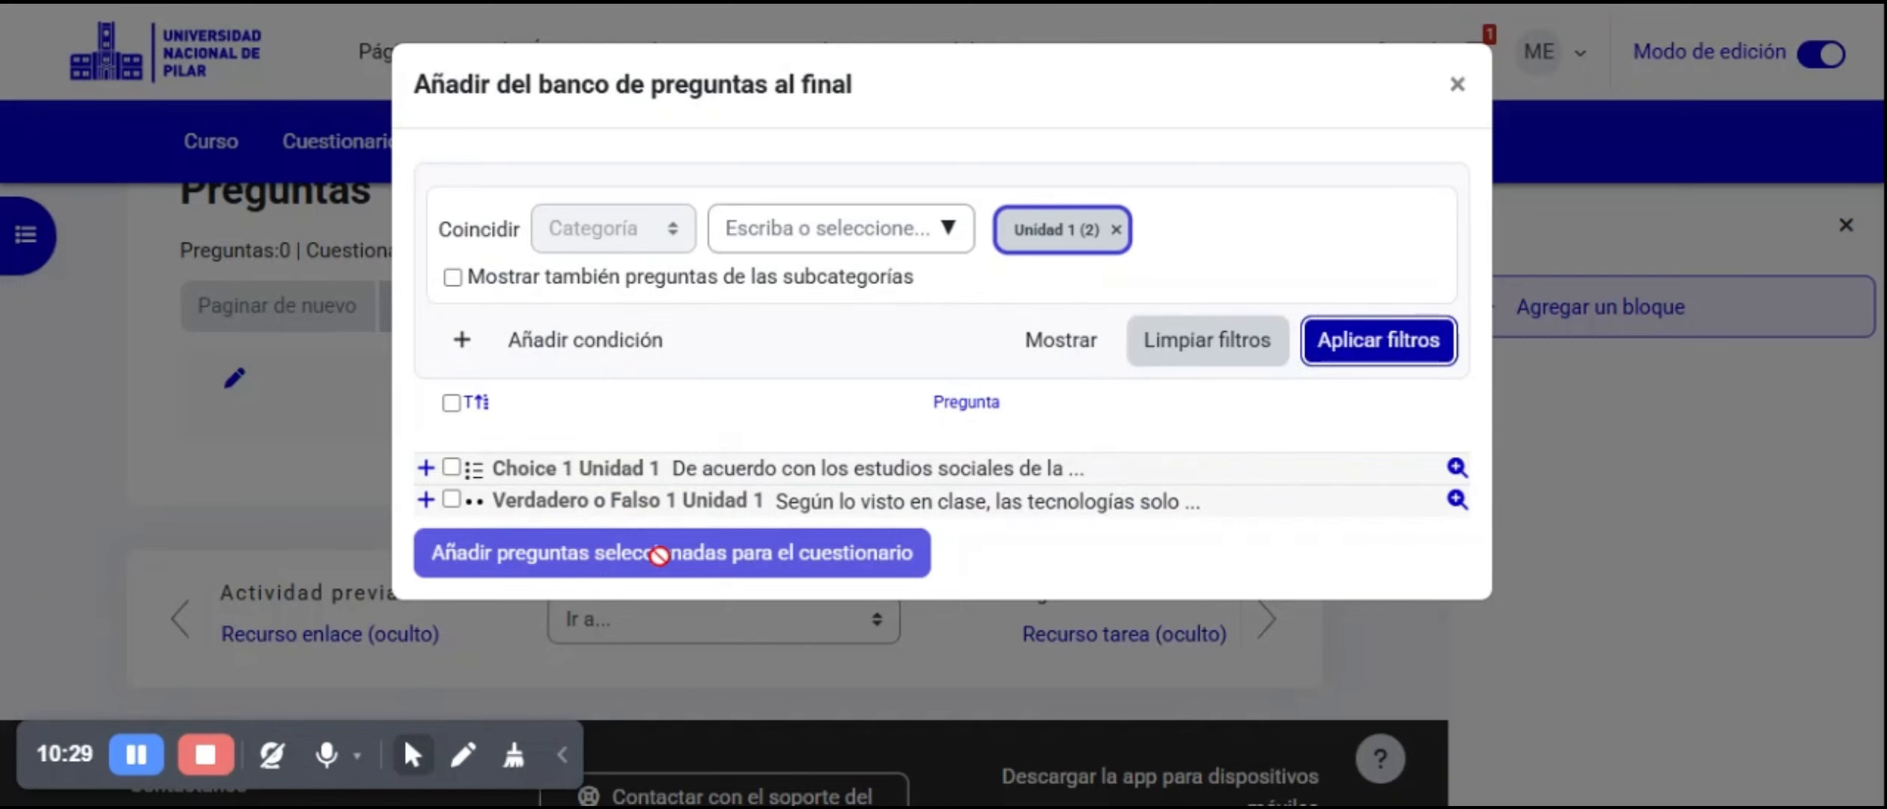
Add the Choice 1 Unidad 1 and Verdadero o Falso 1 Unidad 1 questions to the quiz.
{"action": "left_click", "coordinate": [452, 469]}
{"action": "left_click", "coordinate": [452, 500]}
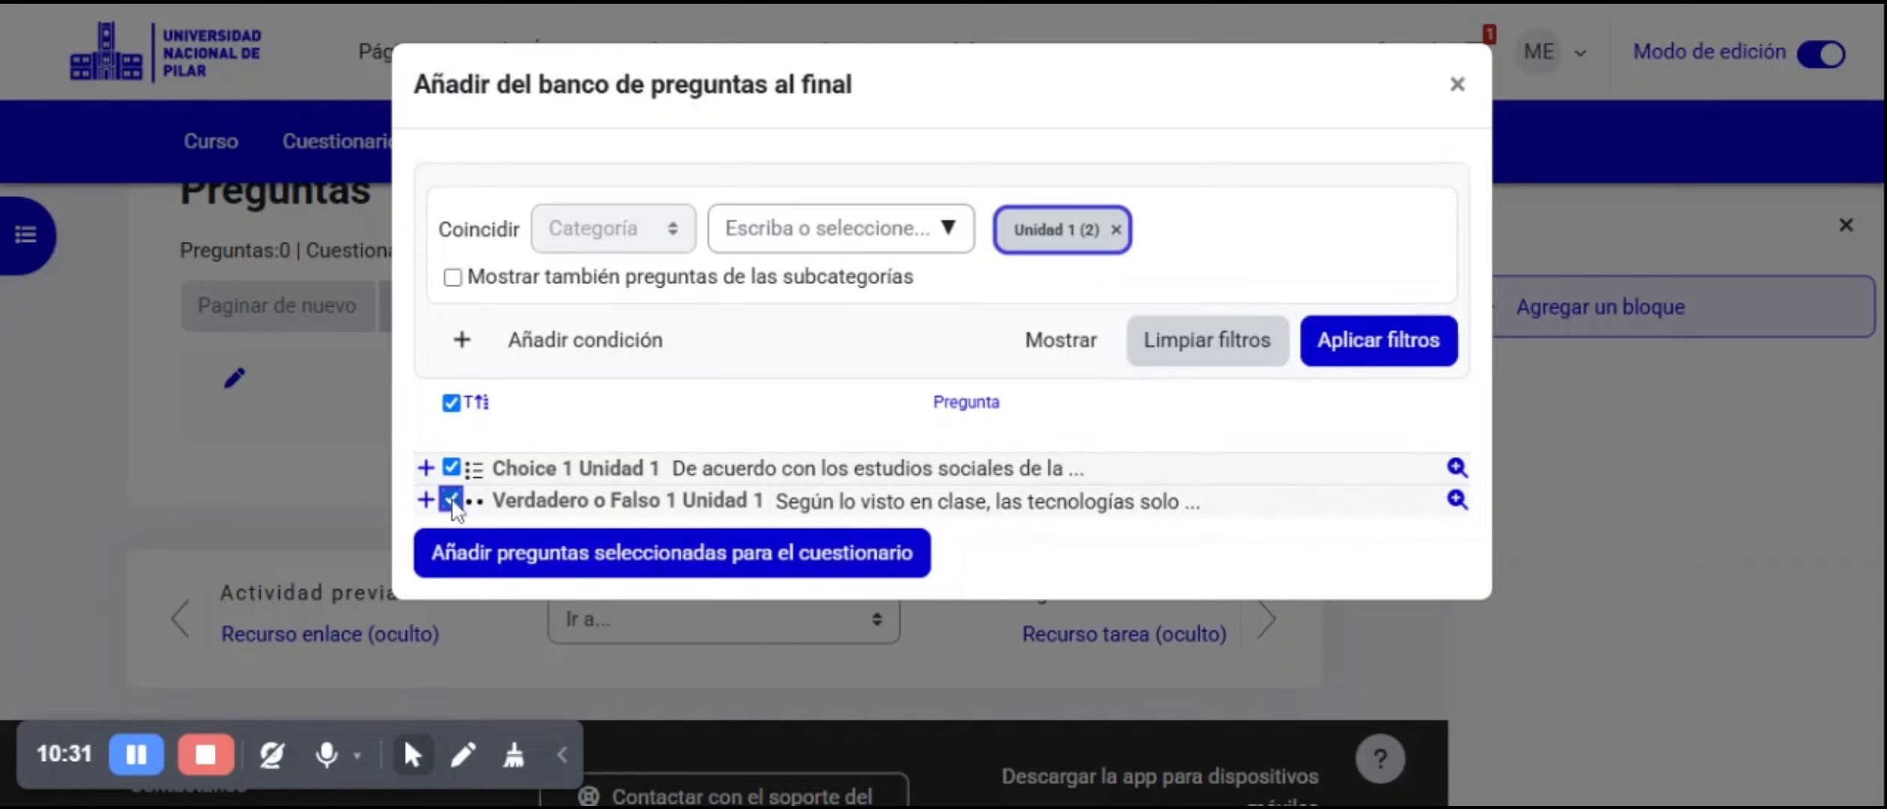
{"action": "left_click", "coordinate": [498, 560]}
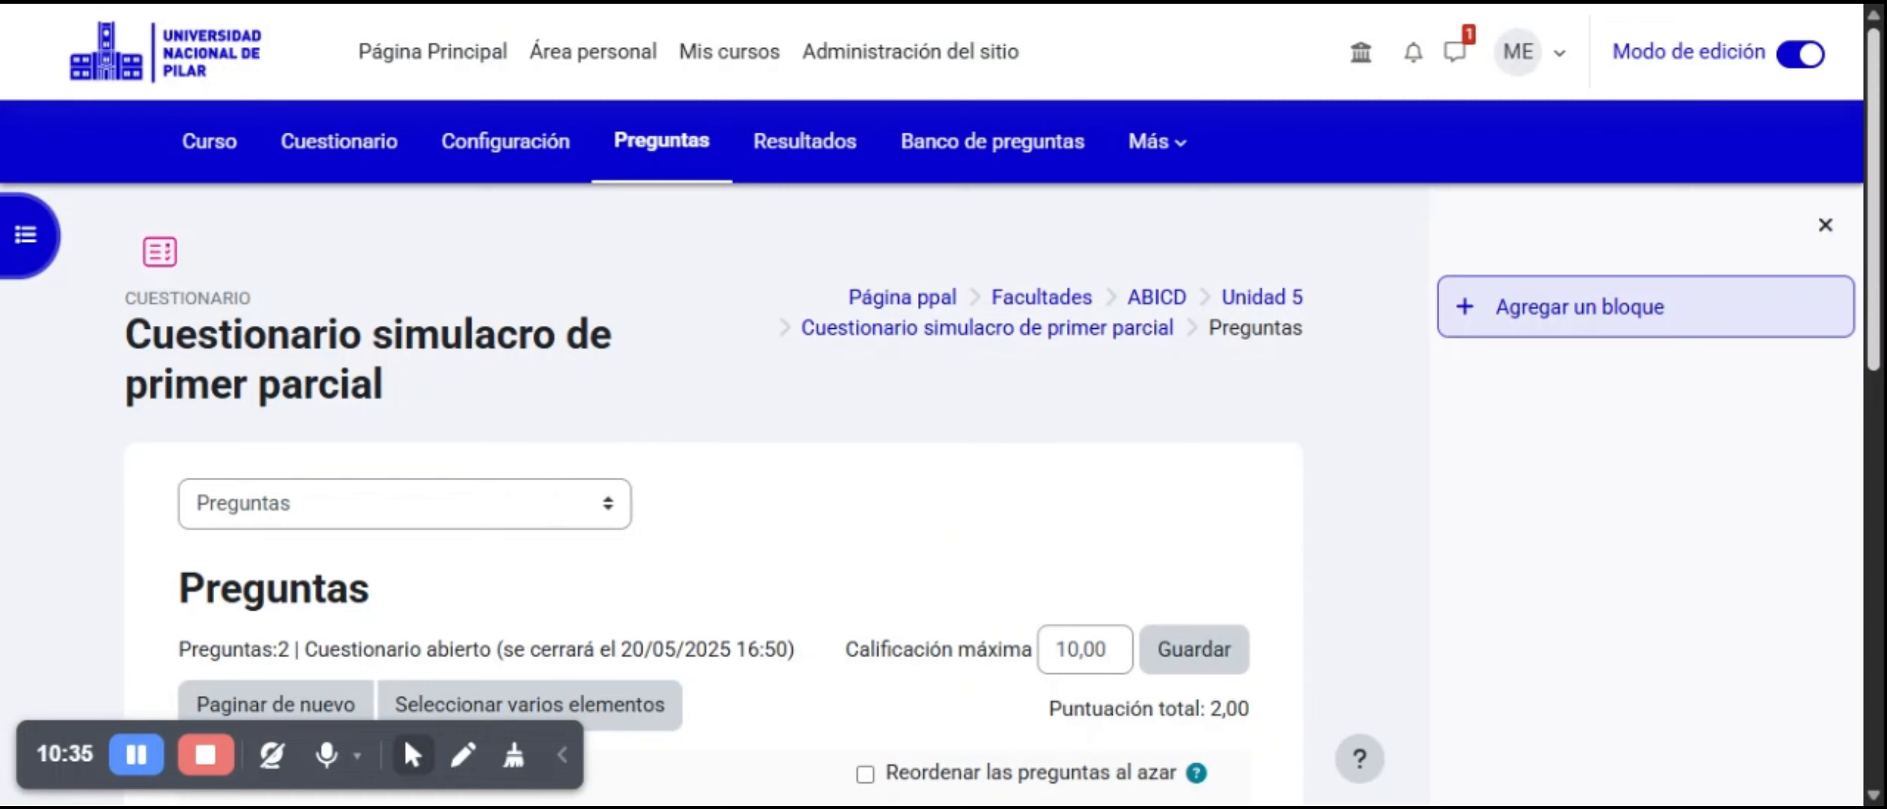
Enable random reordering of the quiz's questions (Reordenar las preguntas al azar) and review the question list.
{"action": "left_click_drag", "start_coordinate": [1879, 247], "coordinate": [1880, 427]}
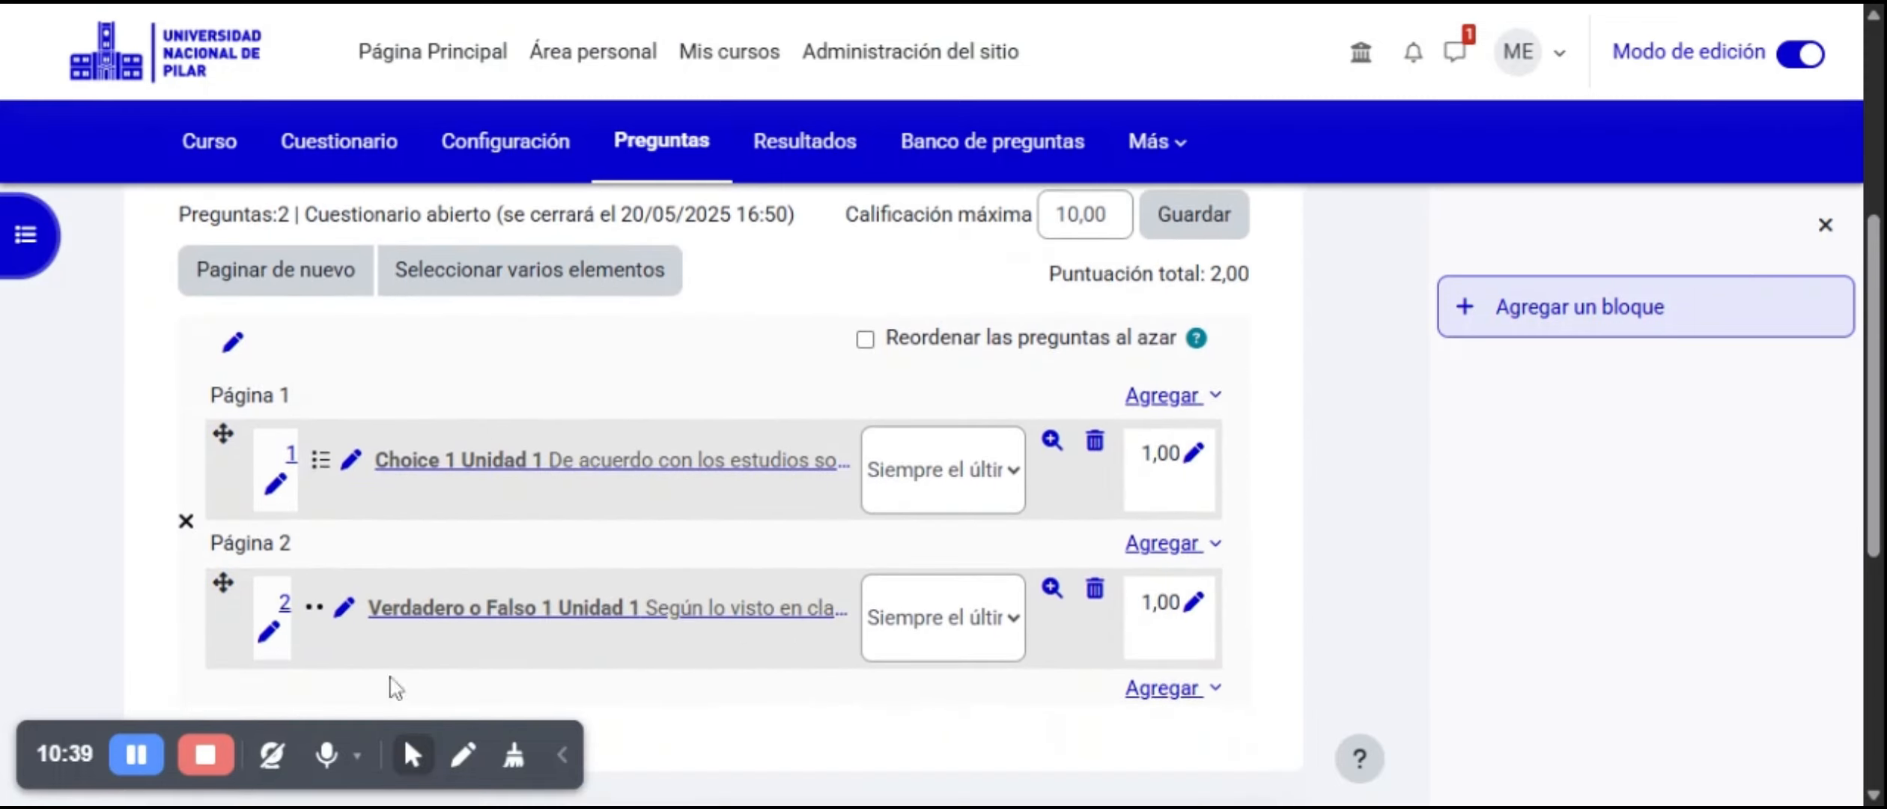
{"action": "left_click", "coordinate": [133, 754]}
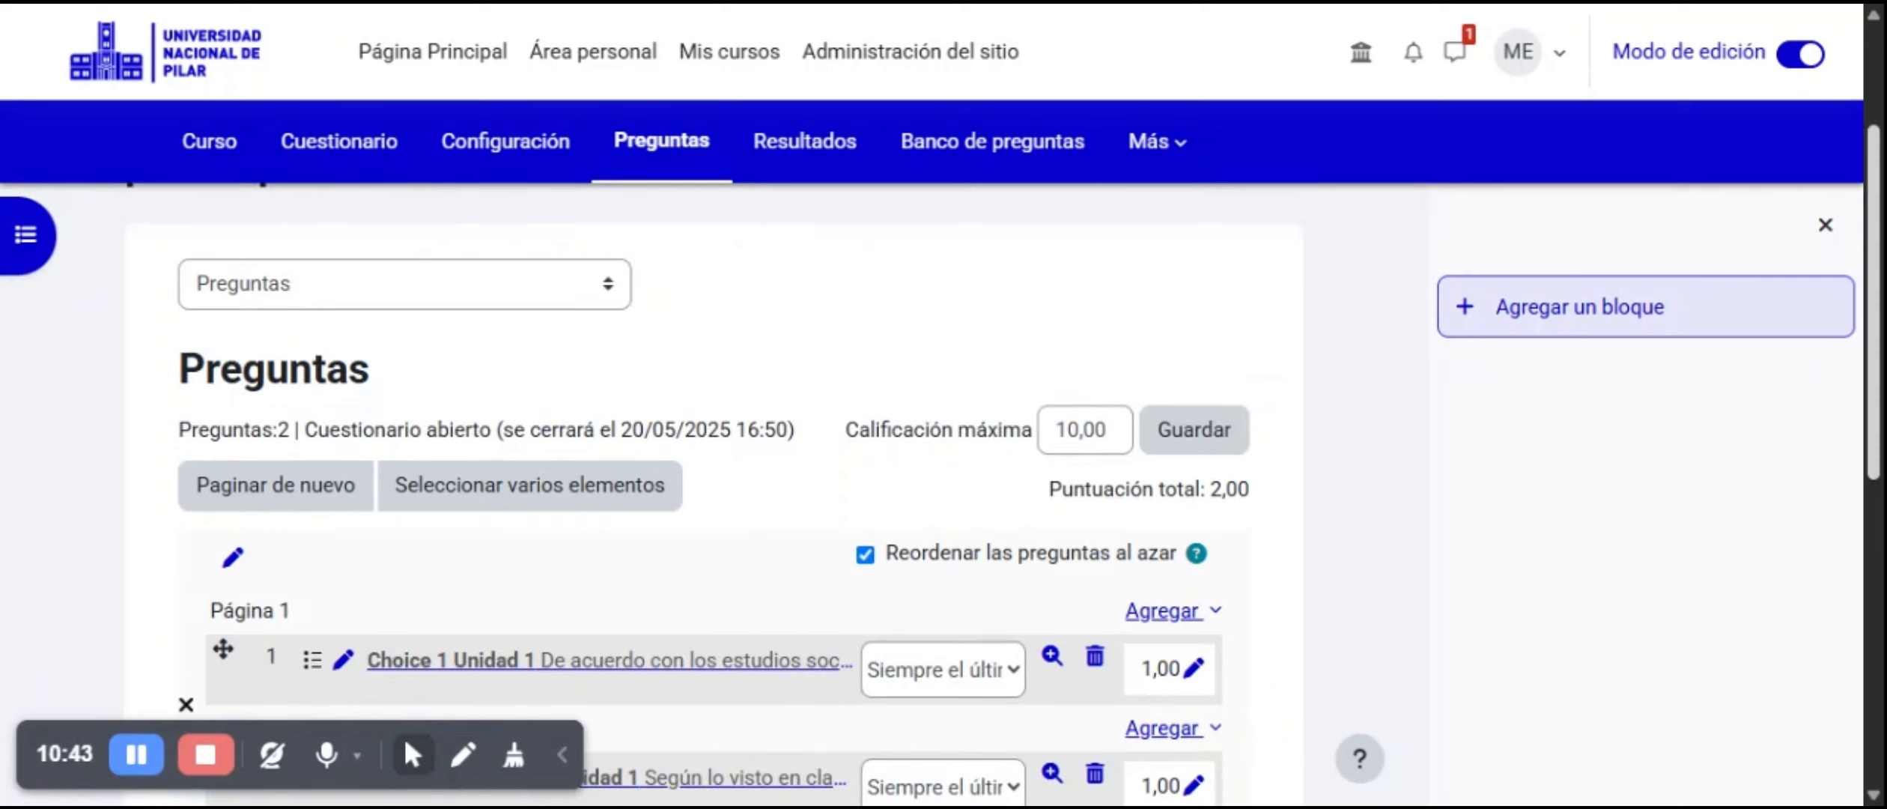
{"action": "scroll", "coordinate": [1508, 472], "scroll_direction": "down", "scroll_amount": 1}
{"action": "scroll", "coordinate": [963, 390], "scroll_direction": "down", "scroll_amount": 1}
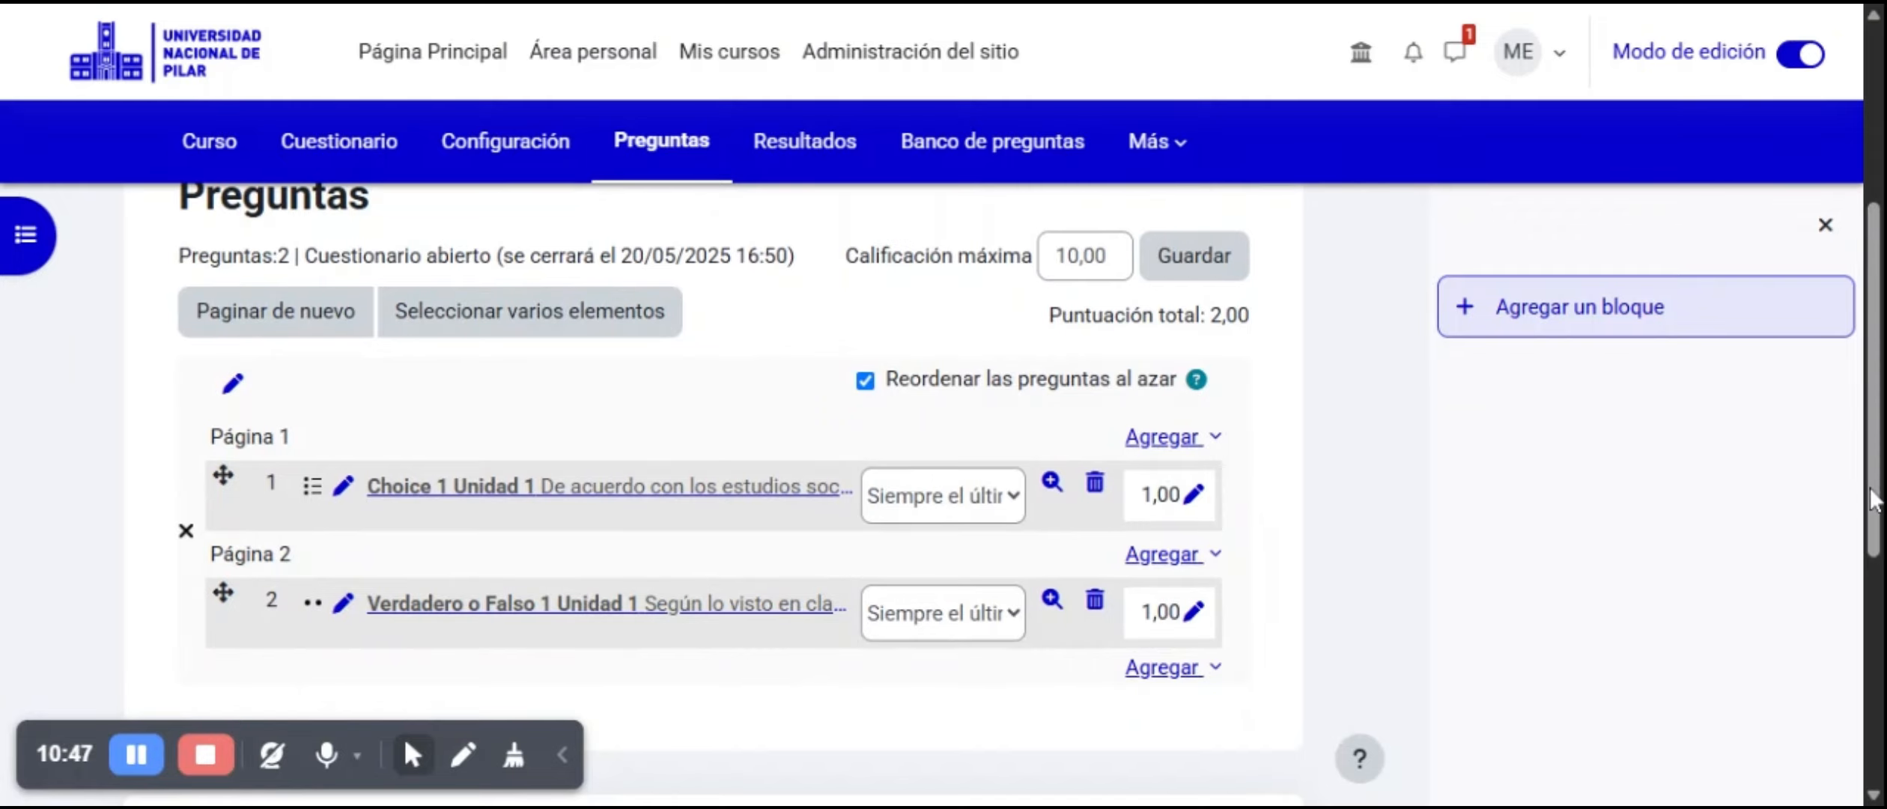
{"action": "mouse_move", "coordinate": [1871, 490]}
{"action": "left_mouse_down"}
{"action": "mouse_move", "coordinate": [1871, 625]}
{"action": "mouse_move", "coordinate": [1875, 308]}
{"action": "mouse_move", "coordinate": [1870, 494]}
{"action": "left_mouse_up"}
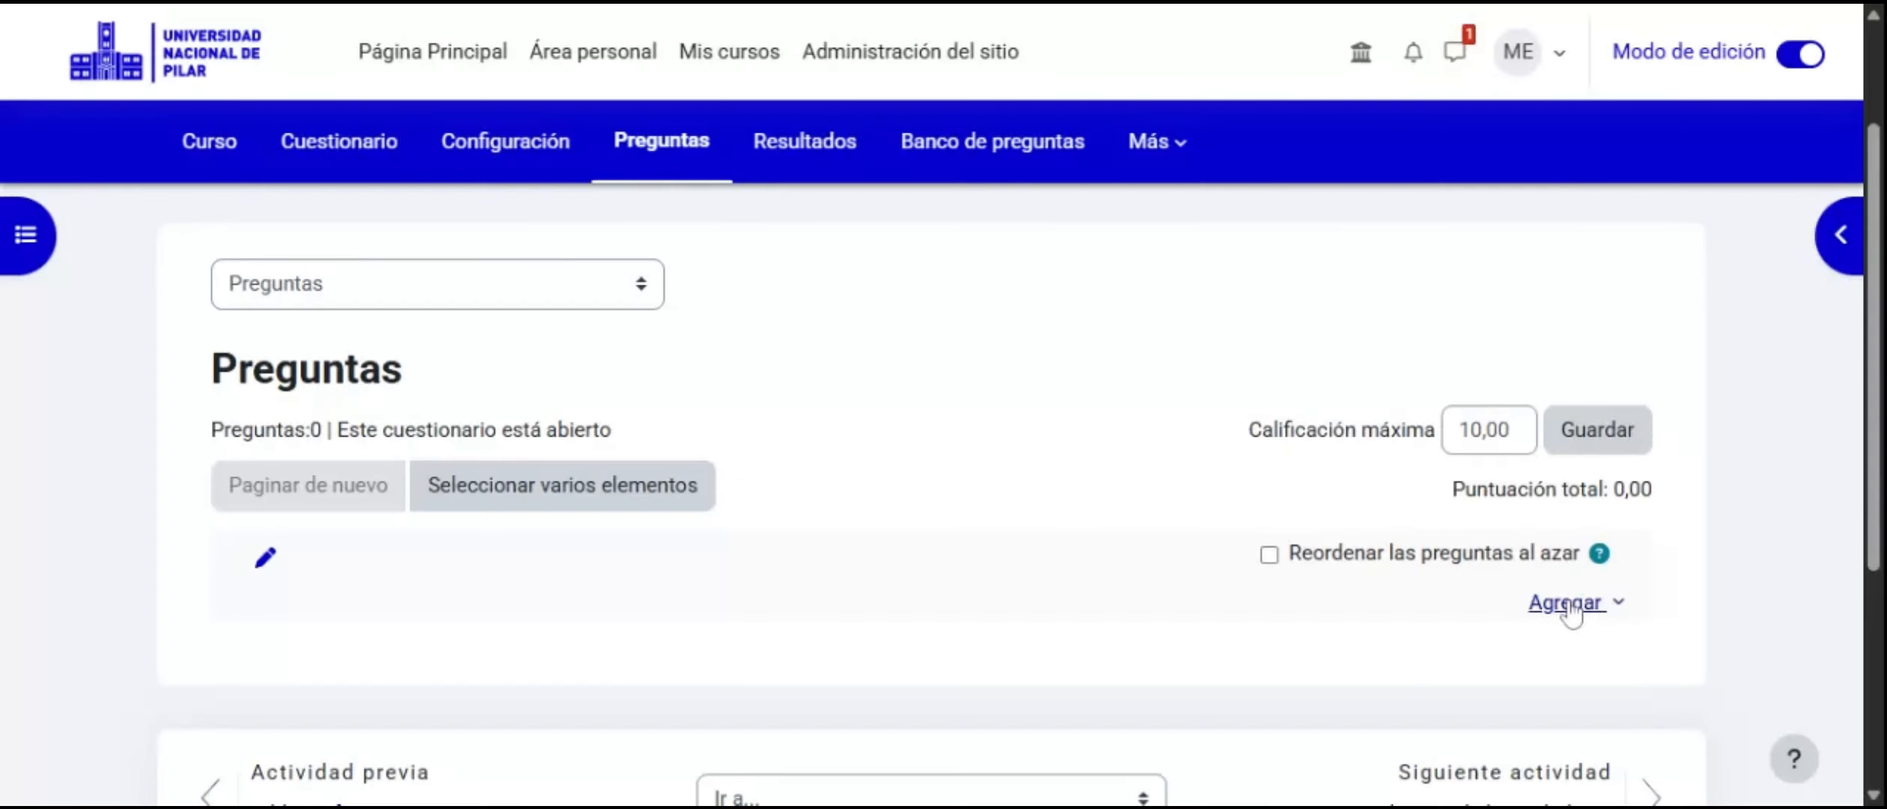
Start adding random questions to the empty Simulacro quiz, choosing Unidad 1 as the existing category.
{"action": "left_click", "coordinate": [1570, 604]}
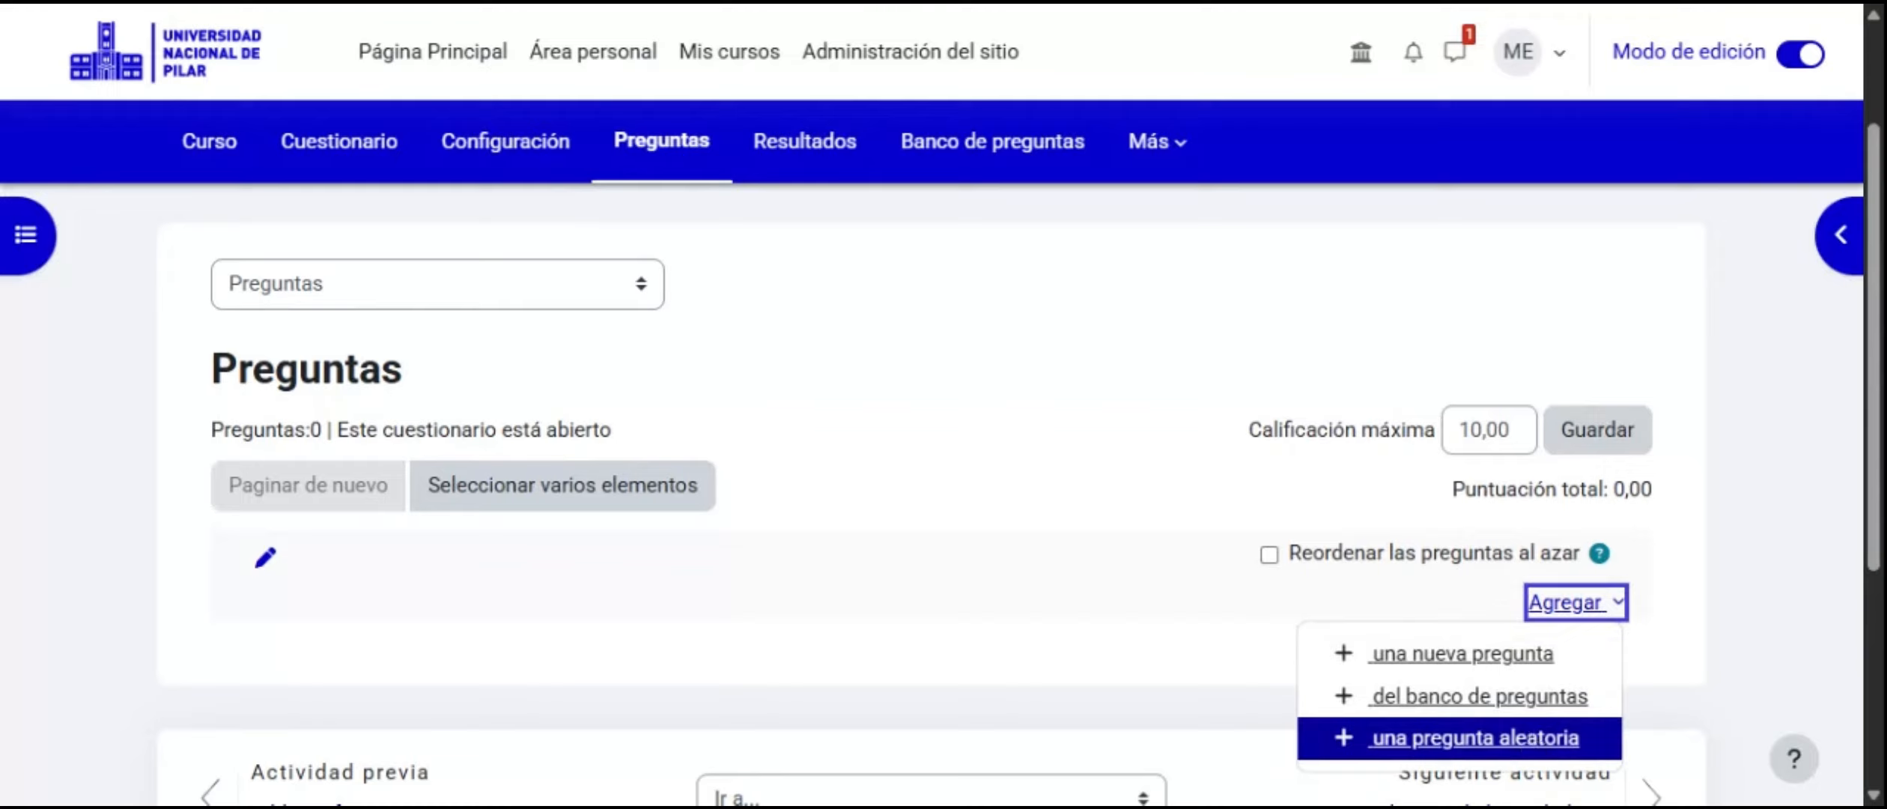
{"action": "left_click", "coordinate": [1423, 741]}
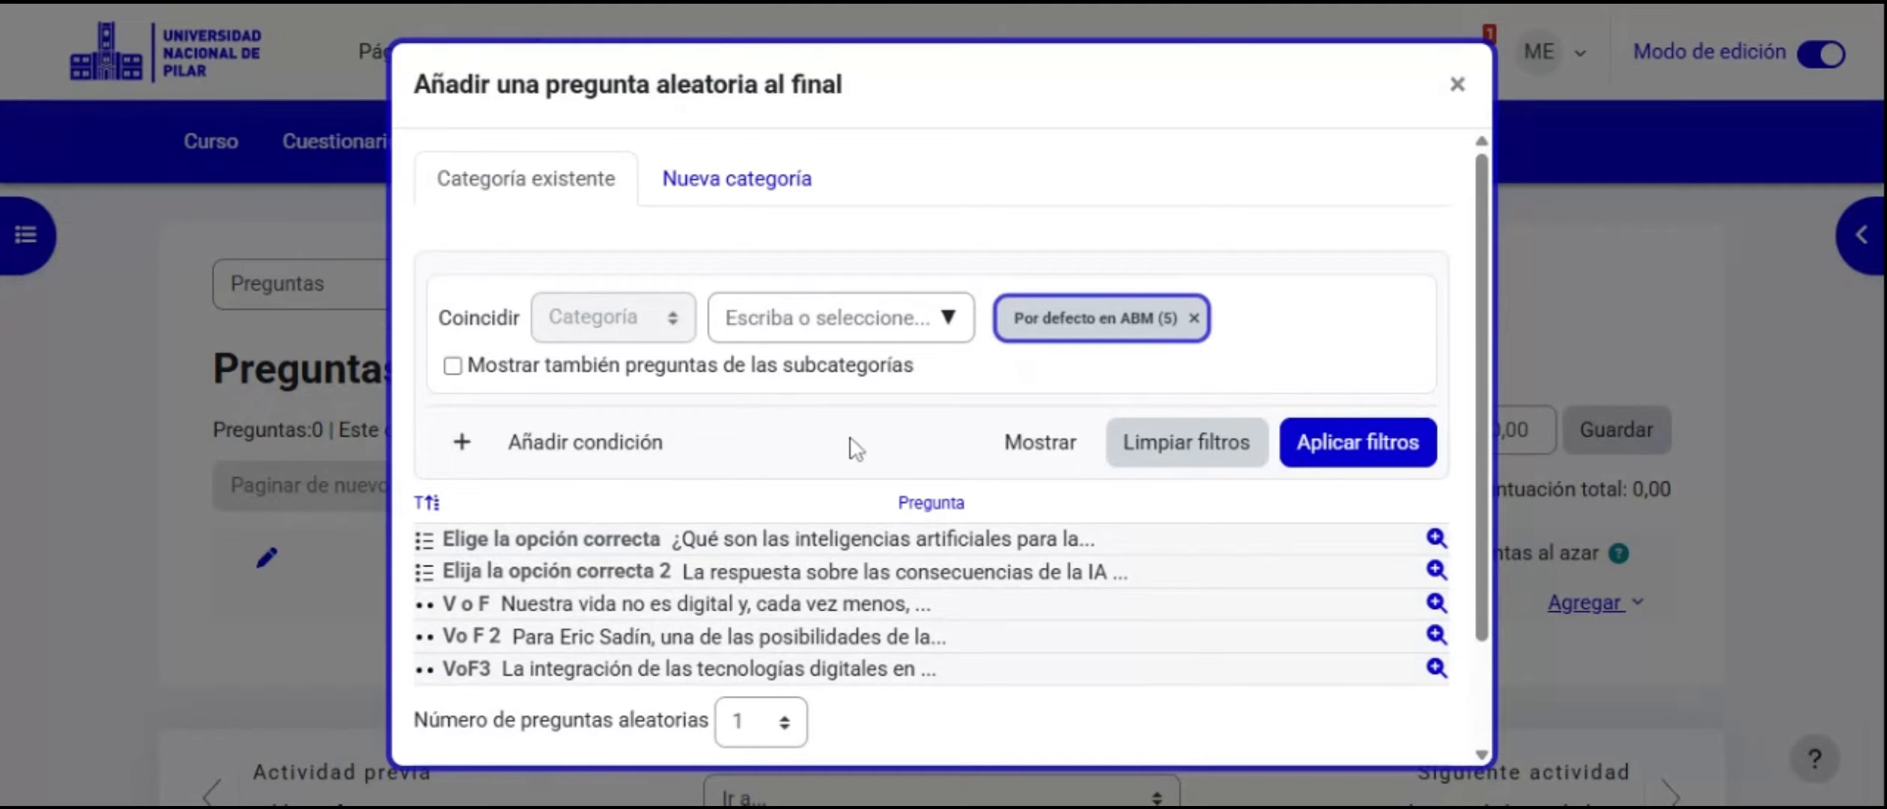
{"action": "left_click", "coordinate": [948, 318]}
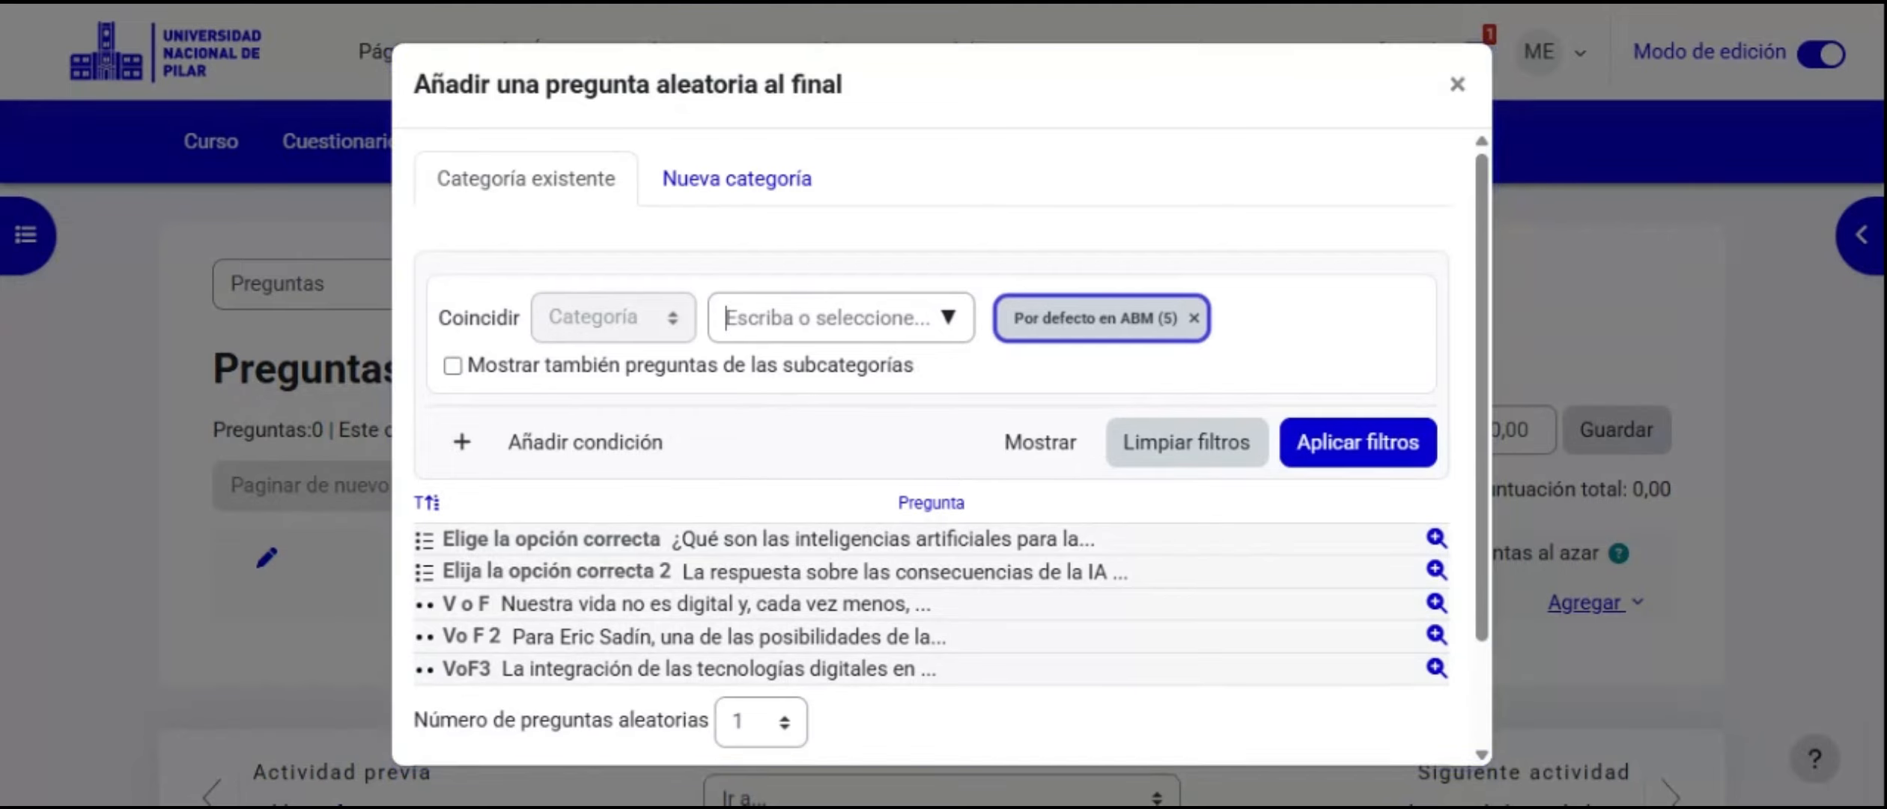
{"action": "left_click", "coordinate": [951, 321]}
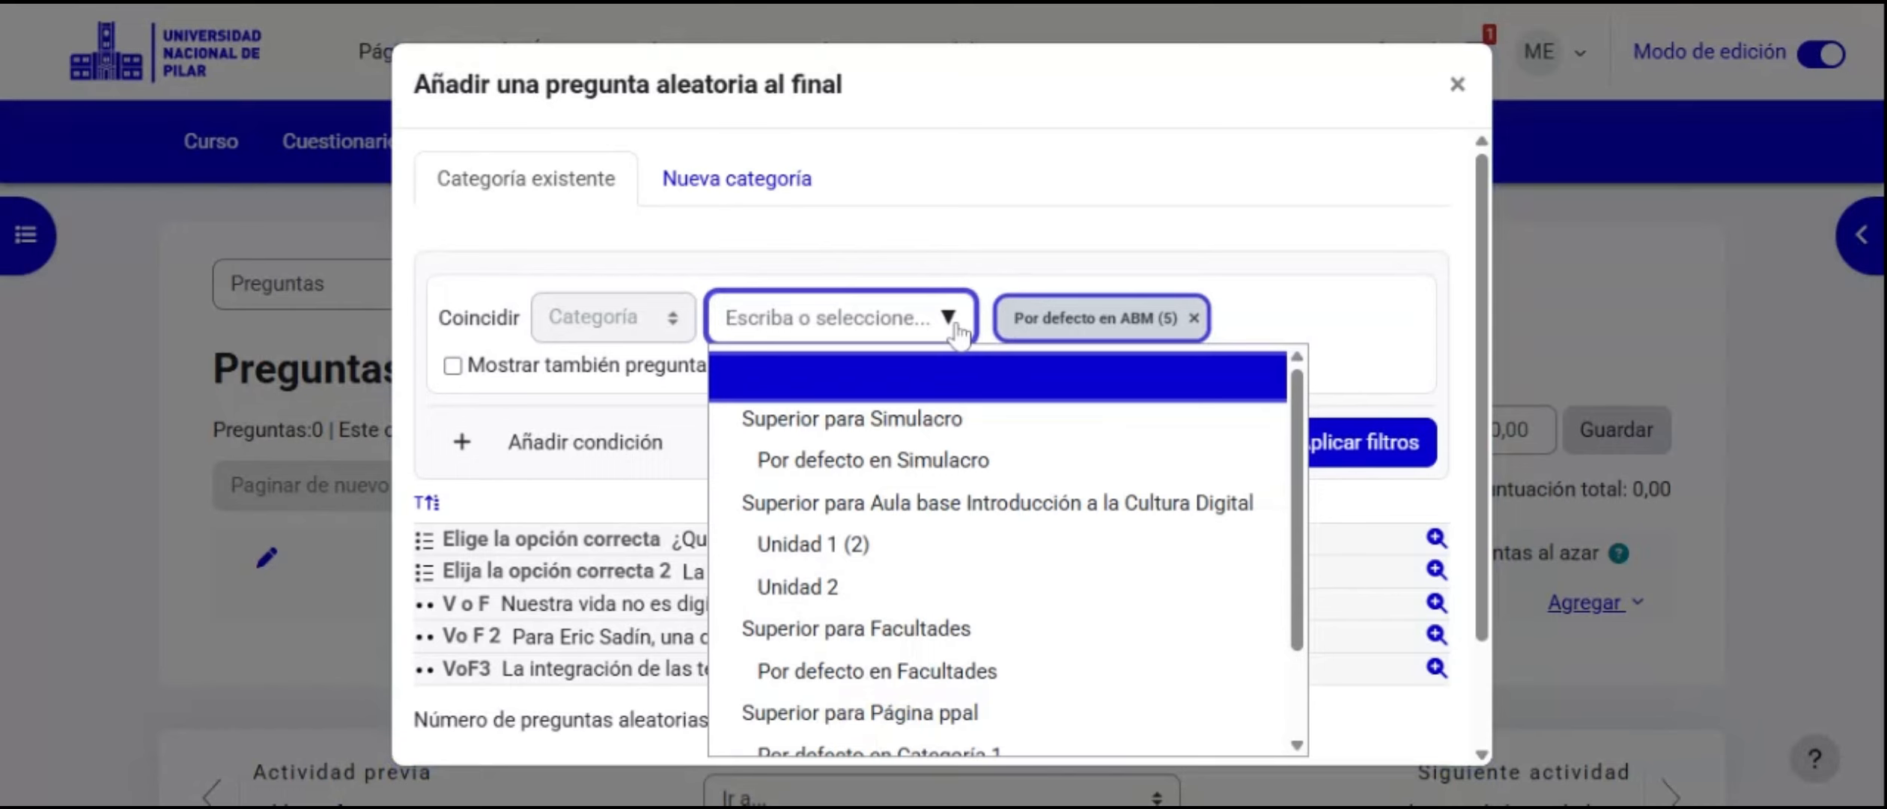
{"action": "left_click", "coordinate": [898, 553]}
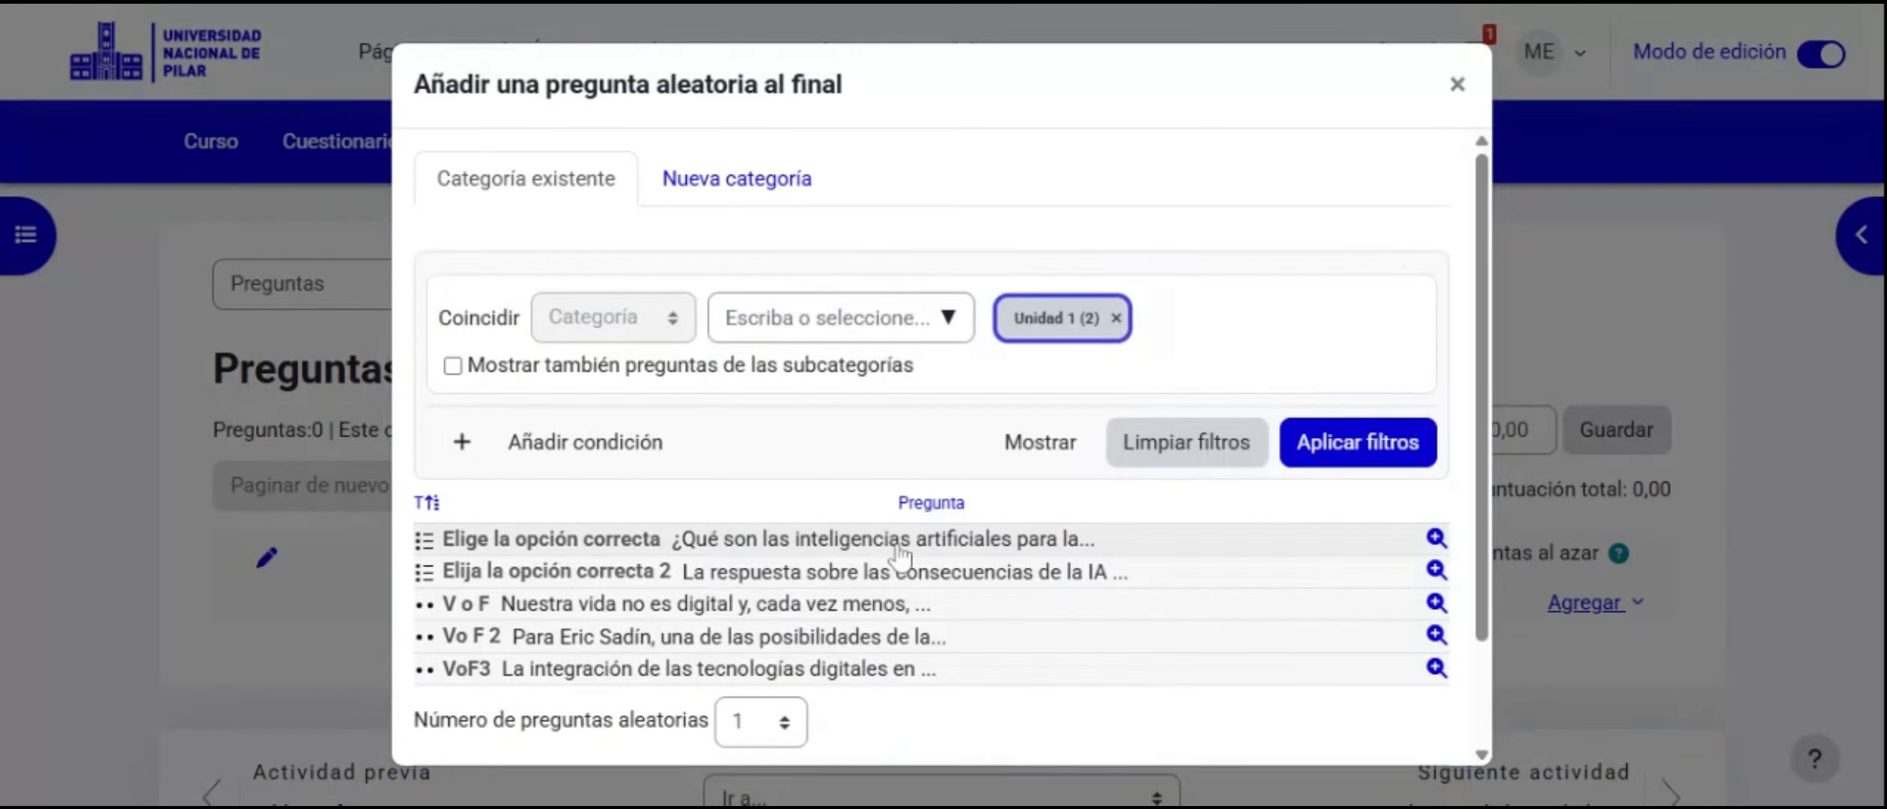
Set the number of random questions to 2.
{"action": "left_click", "coordinate": [752, 724]}
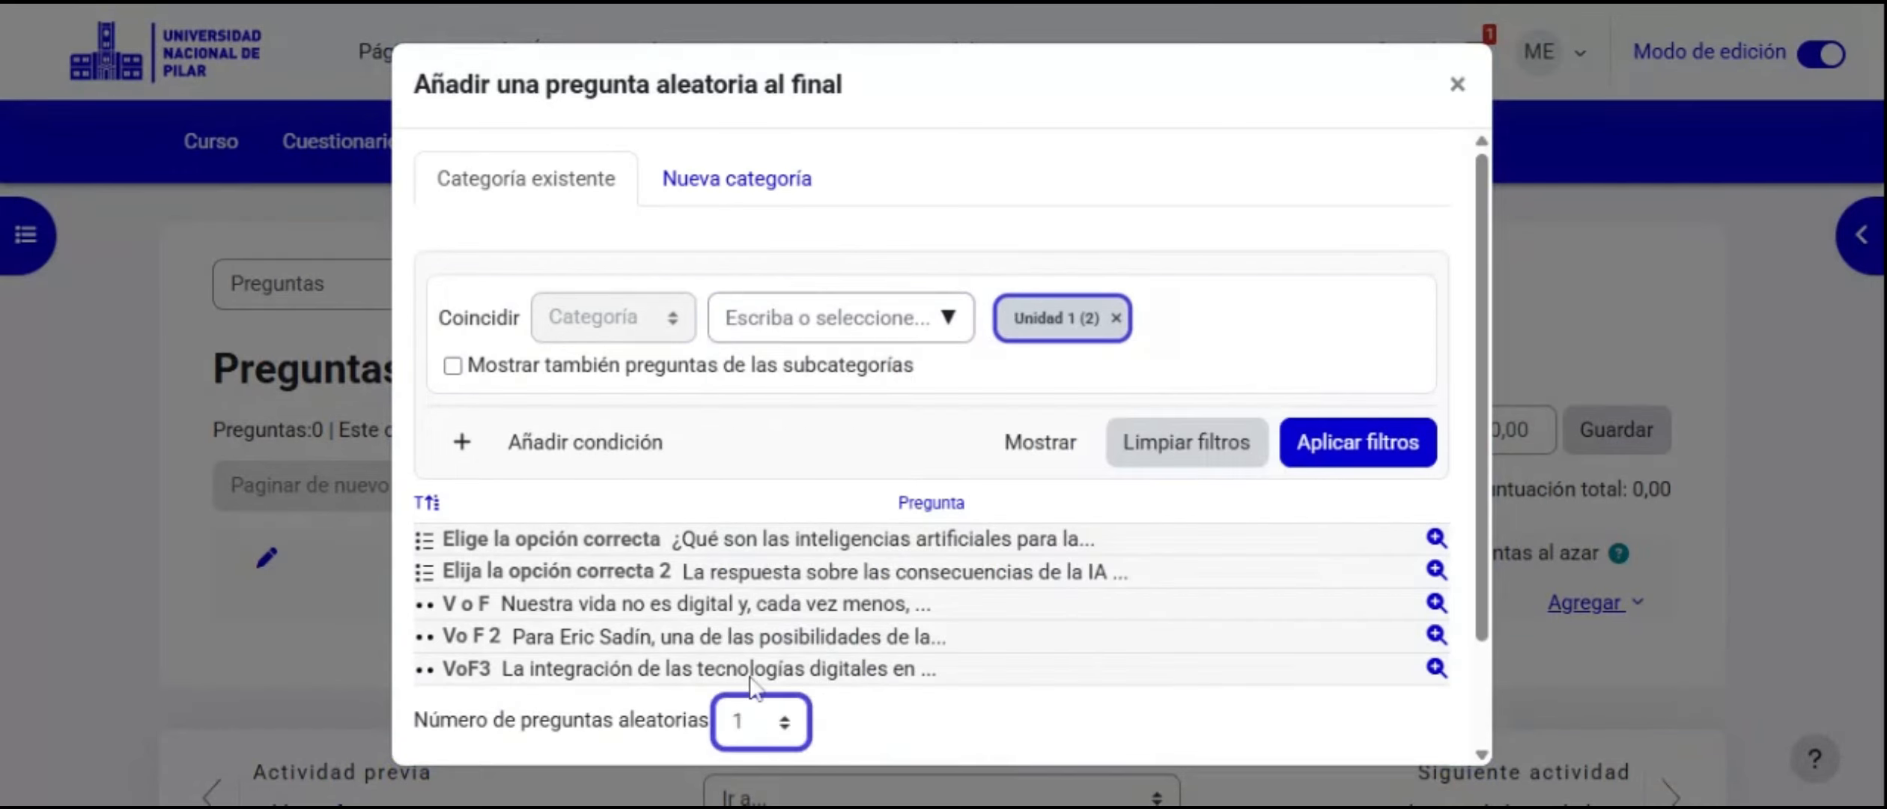
{"action": "key", "text": "Down"}
{"action": "left_click", "coordinate": [1484, 451]}
{"action": "left_click_drag", "start_coordinate": [1483, 451], "coordinate": [1478, 551]}
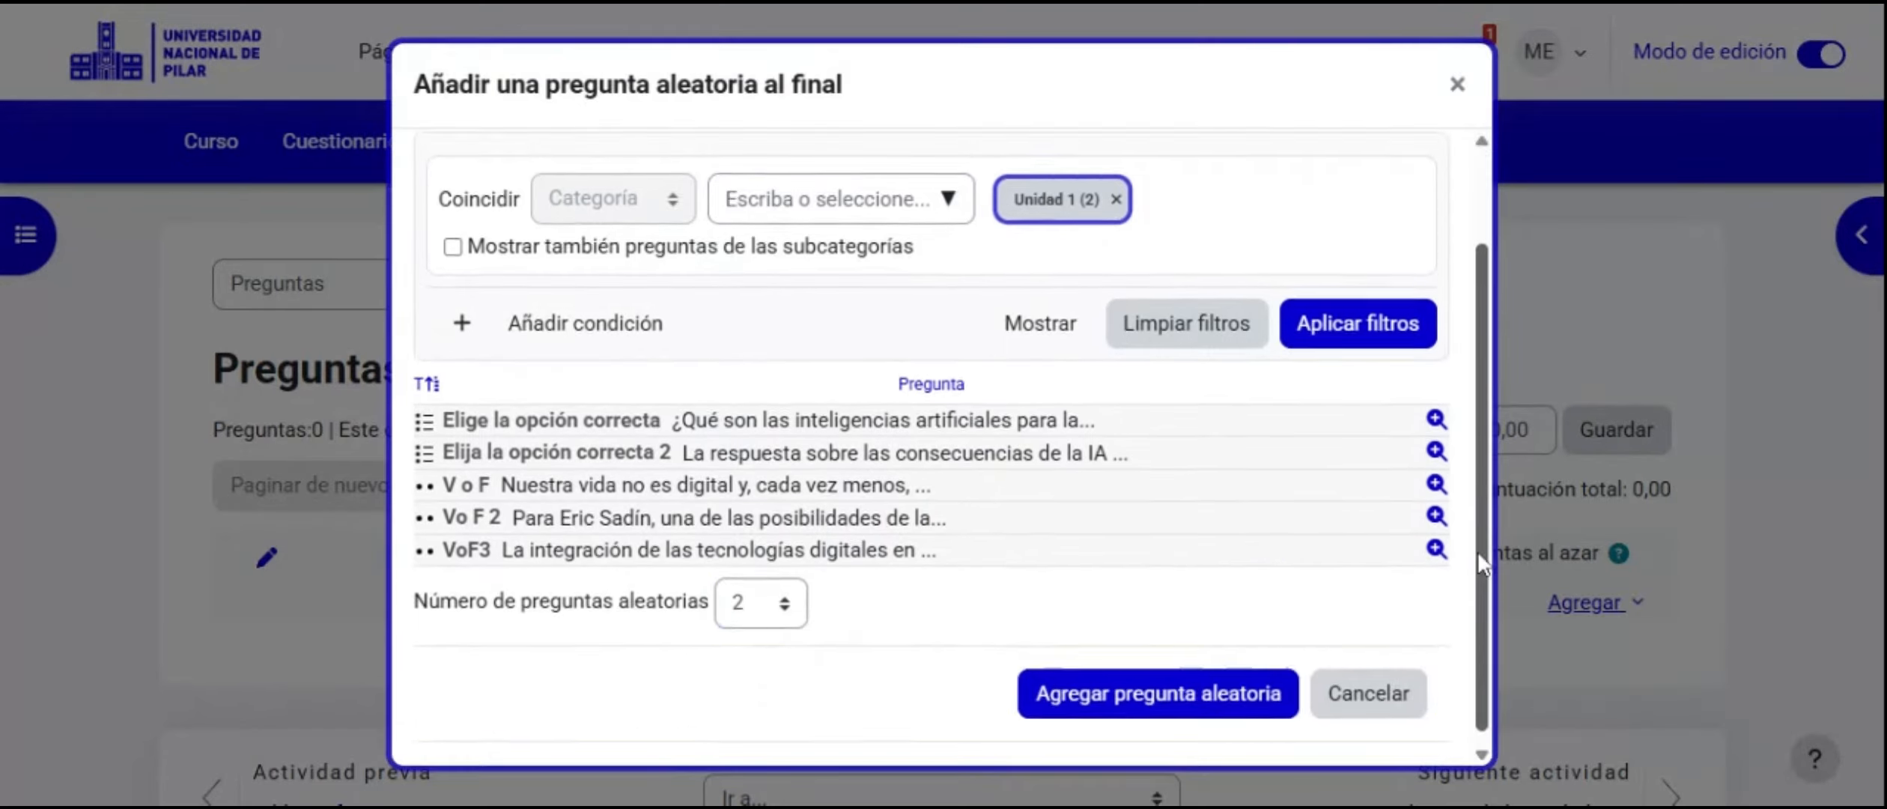